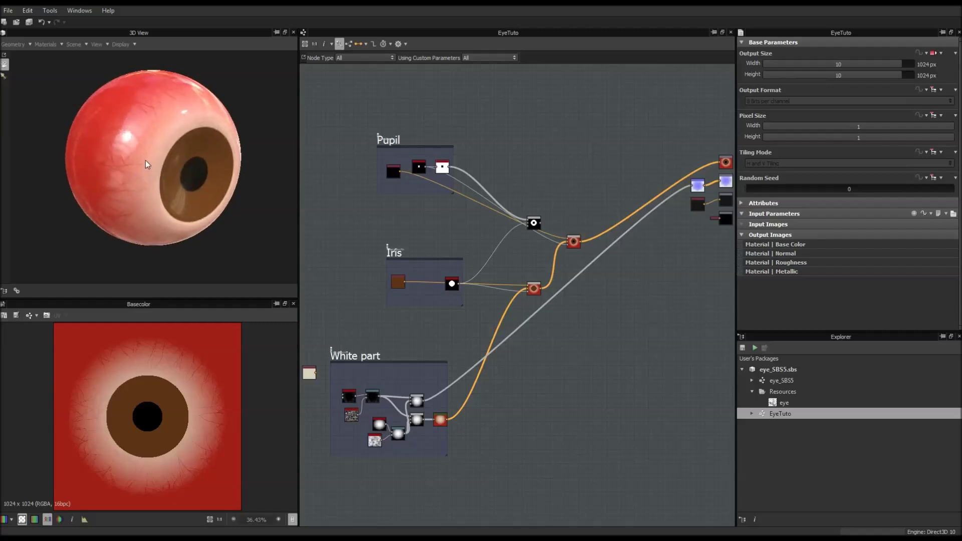
Examine the eyeball's veined white part, brown iris and pupil from several angles in the 3D view.
scroll(145, 159, down, 3)
scroll(146, 160, up, 3)
scroll(145, 160, down, 2)
mouse_move(123, 206)
mouse_down()
mouse_move(141, 166)
mouse_move(130, 191)
mouse_up()
scroll(131, 192, up, 3)
middle_drag(130, 191, 129, 198)
drag(162, 194, 173, 149)
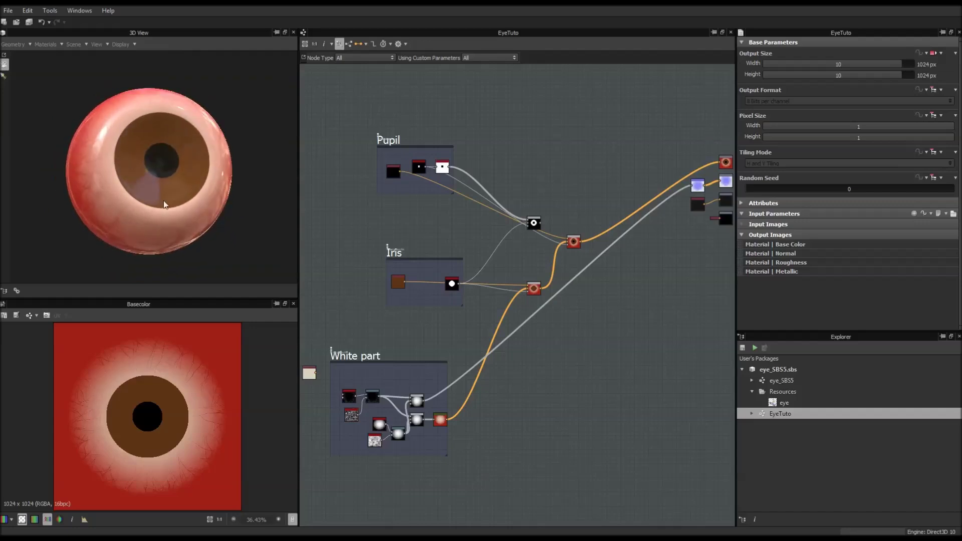
drag(81, 140, 144, 165)
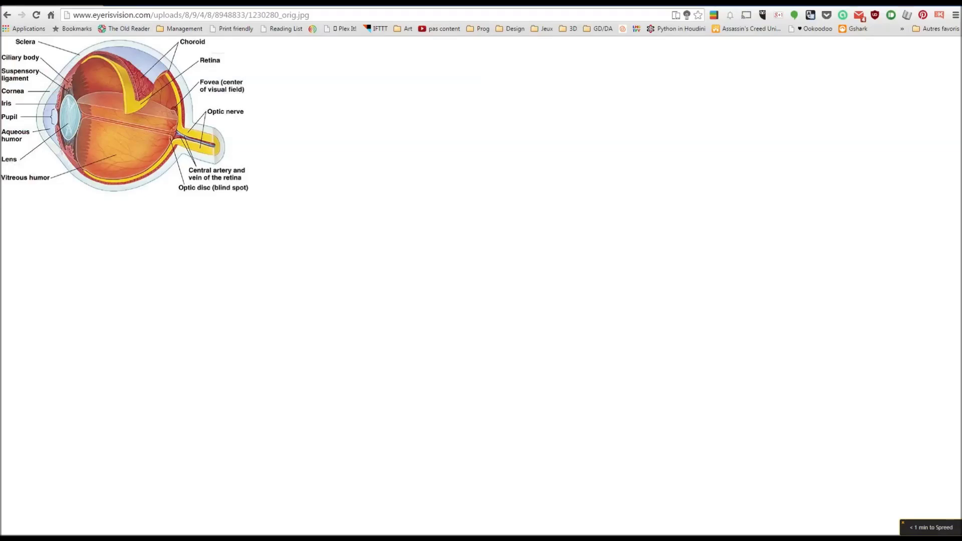
Compare the eye anatomy diagram in the browser with the 3D eyeball and close the diagram.
key(super+Down)
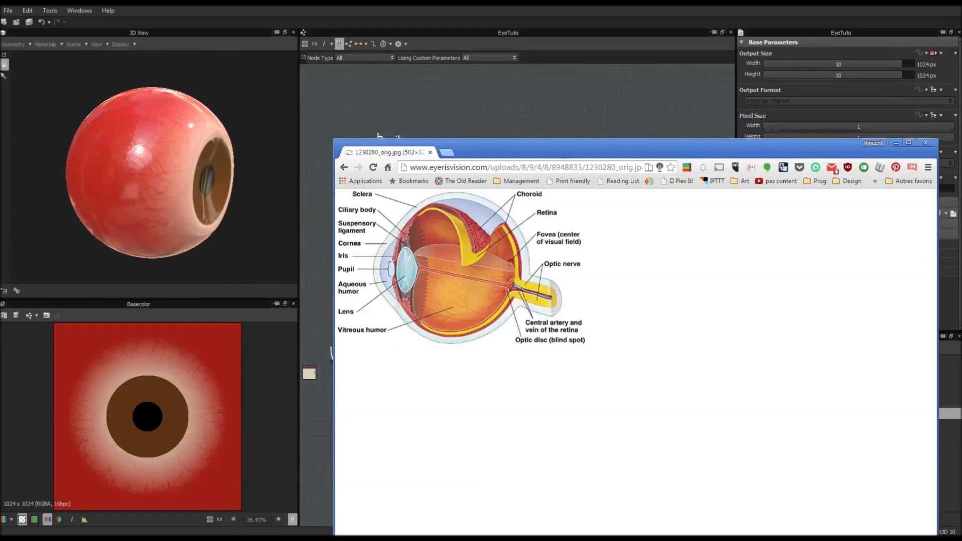
drag(636, 148, 547, 107)
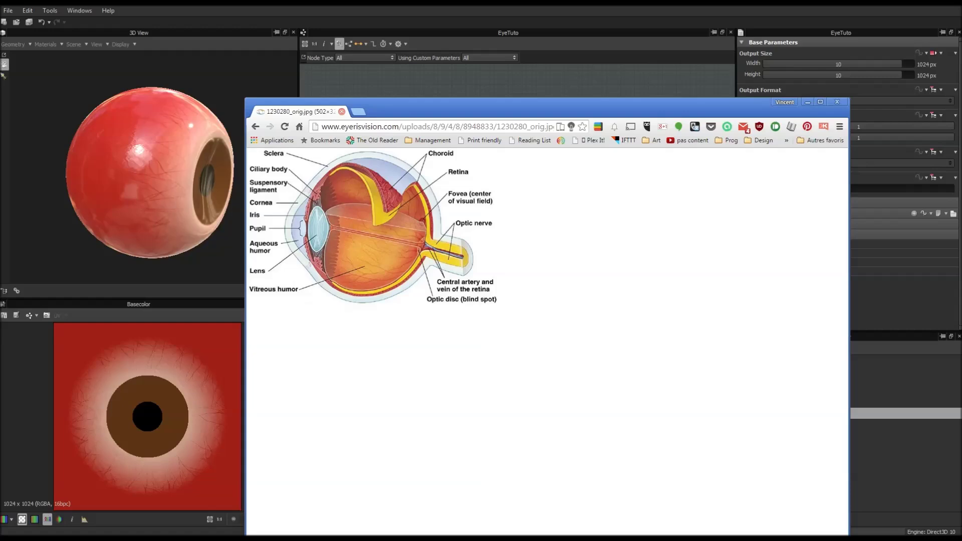
click(341, 111)
Inspect the iris and pupil up close on the 3D eyeball and survey the whole node graph.
drag(186, 149, 172, 133)
scroll(173, 129, up, 2)
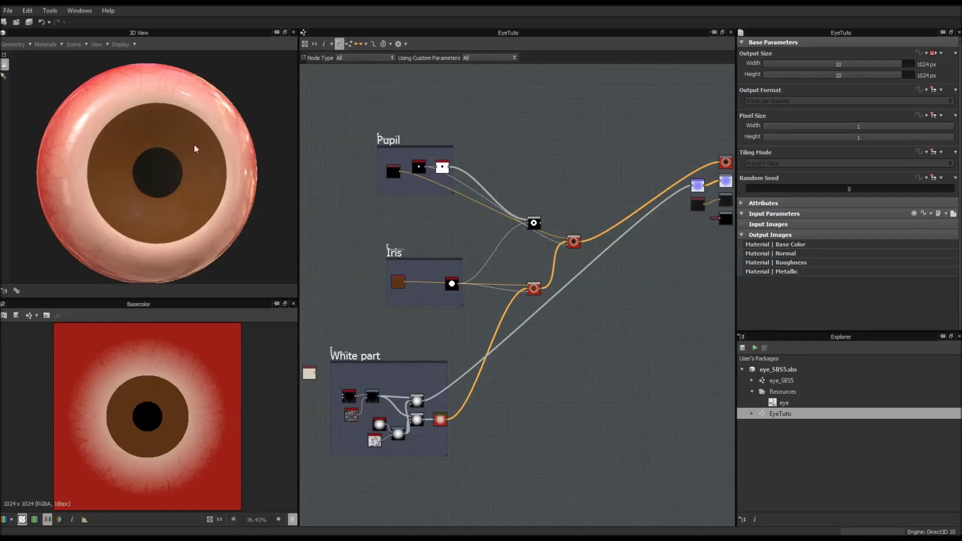
drag(145, 178, 211, 200)
scroll(336, 208, down, 2)
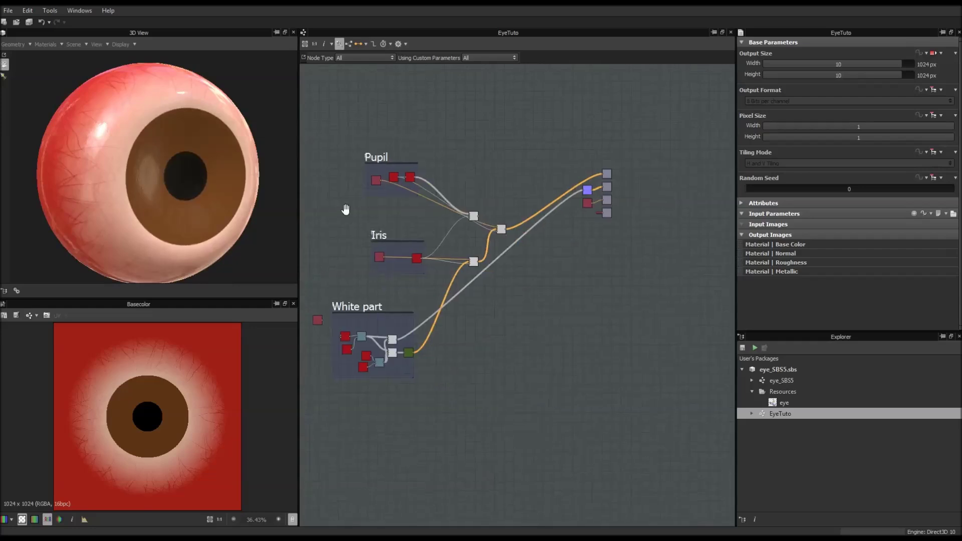
middle_drag(345, 210, 373, 191)
middle_drag(148, 180, 145, 169)
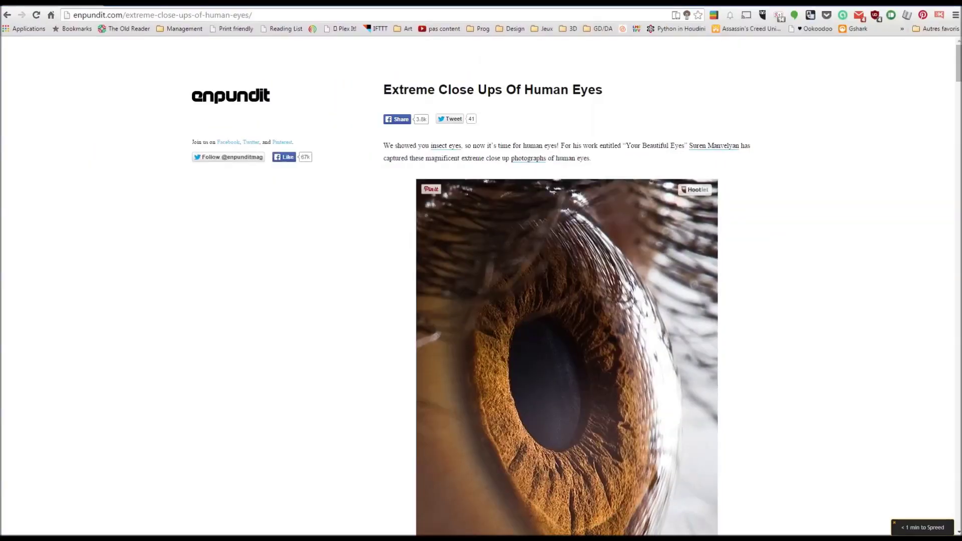
Browse the extreme close-up photographs of human eyes in the browser as reference for the iris fibres.
scroll(523, 371, down, 2)
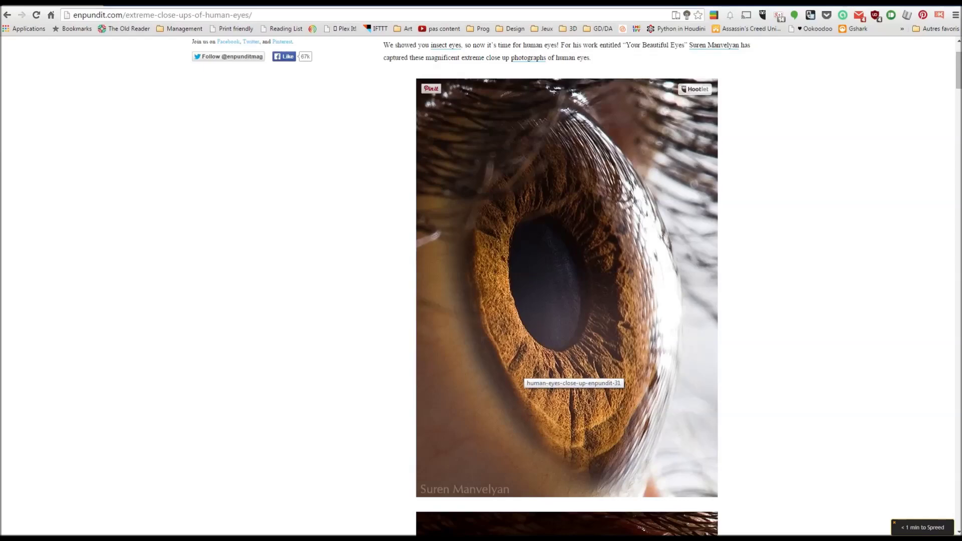
scroll(524, 376, down, 9)
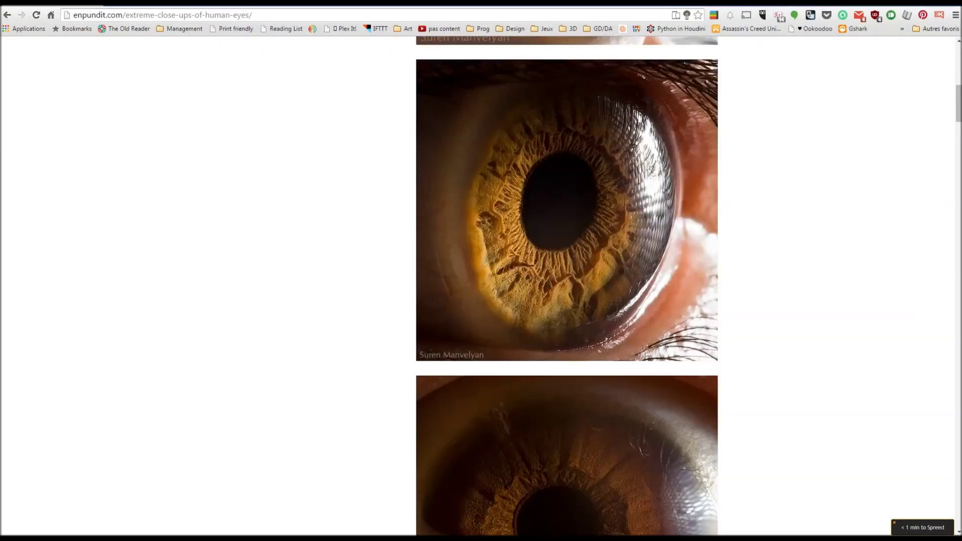
scroll(566, 285, down, 10)
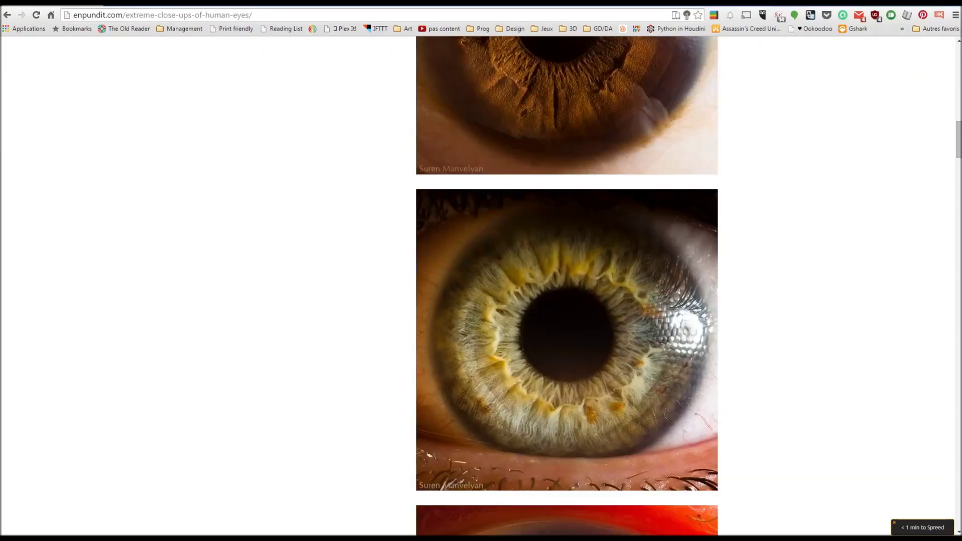
scroll(567, 285, down, 16)
scroll(567, 286, down, 3)
scroll(567, 286, up, 9)
scroll(566, 285, up, 3)
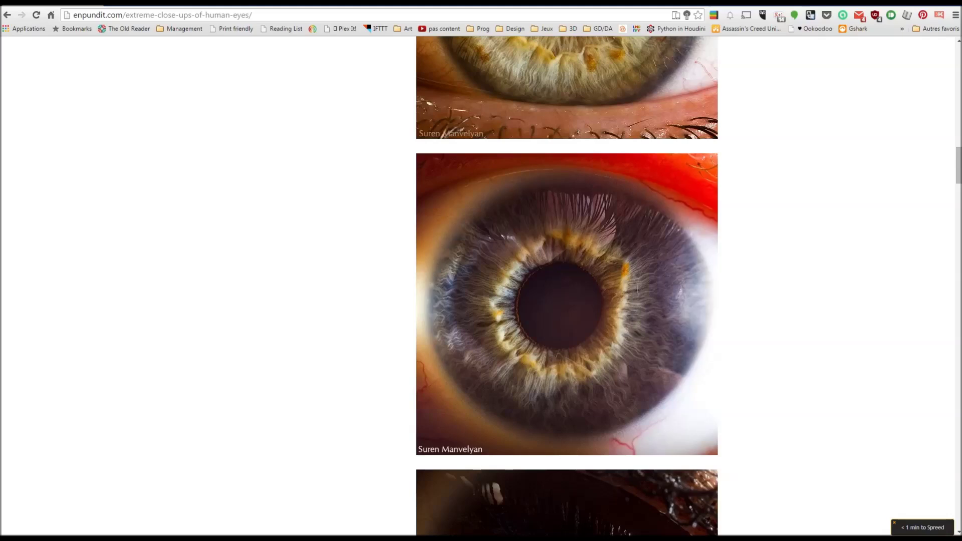
scroll(567, 286, down, 8)
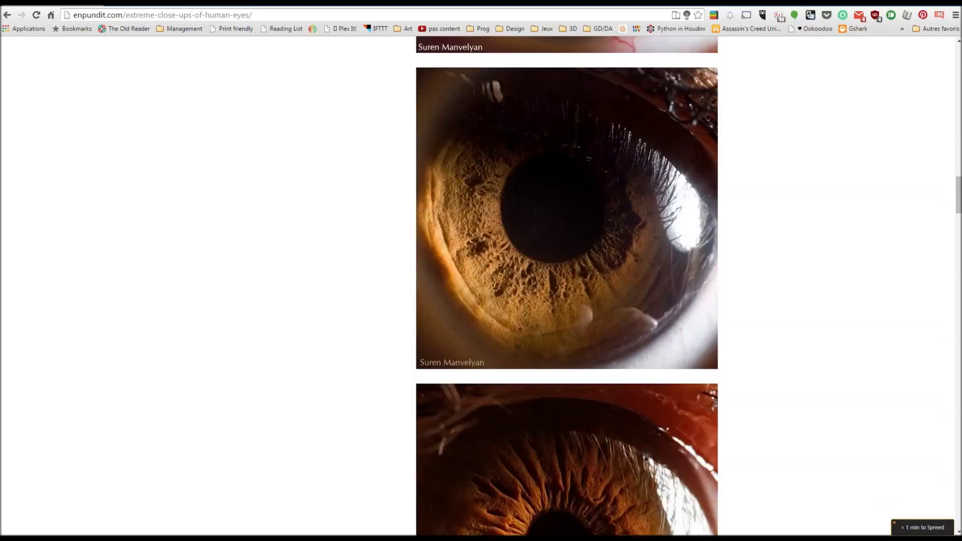
scroll(567, 286, down, 3)
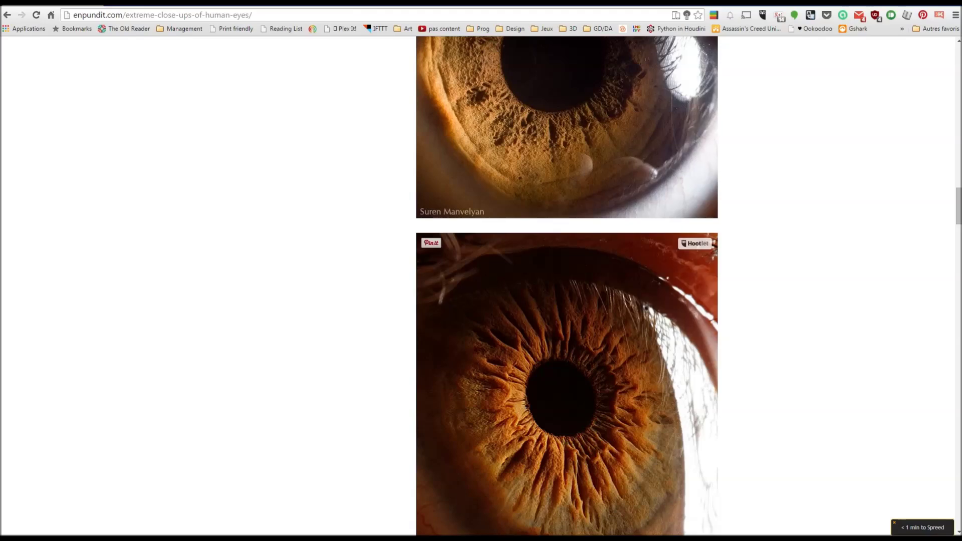
scroll(566, 286, down, 20)
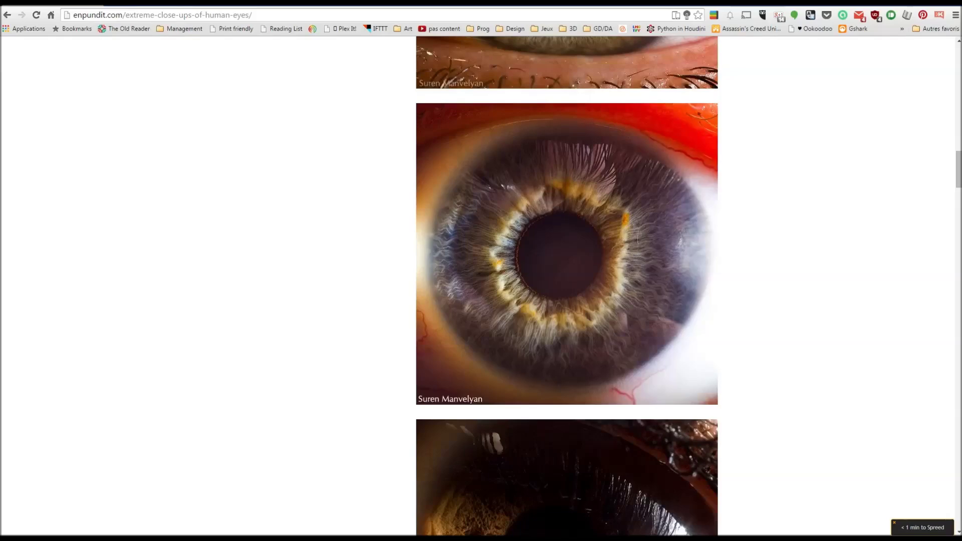
scroll(566, 286, down, 11)
scroll(567, 286, up, 4)
scroll(566, 286, up, 8)
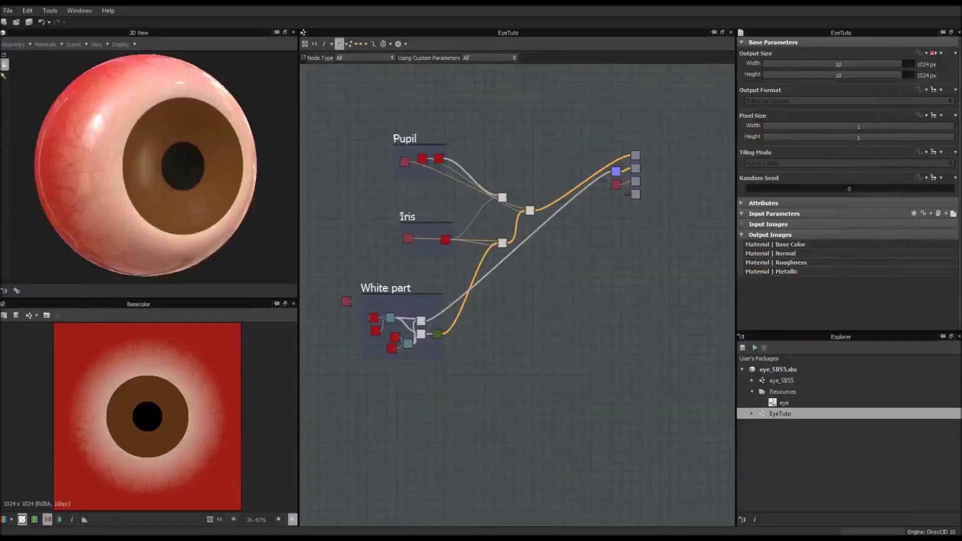
Jump through the graph's navigation pins from Pupil to Iris and examine the Iris frame's nodes.
middle_drag(368, 250, 449, 282)
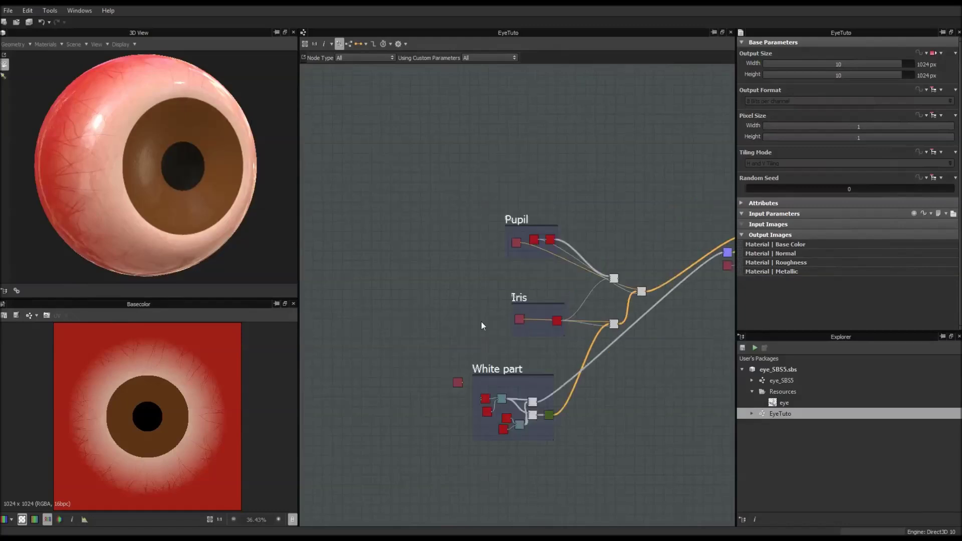
scroll(530, 369, up, 5)
scroll(531, 368, up, 3)
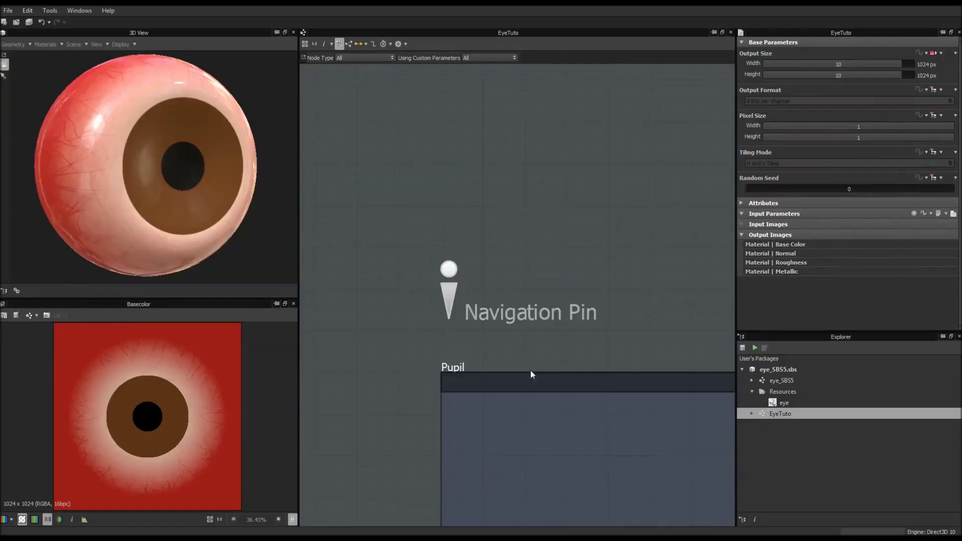
key(F2)
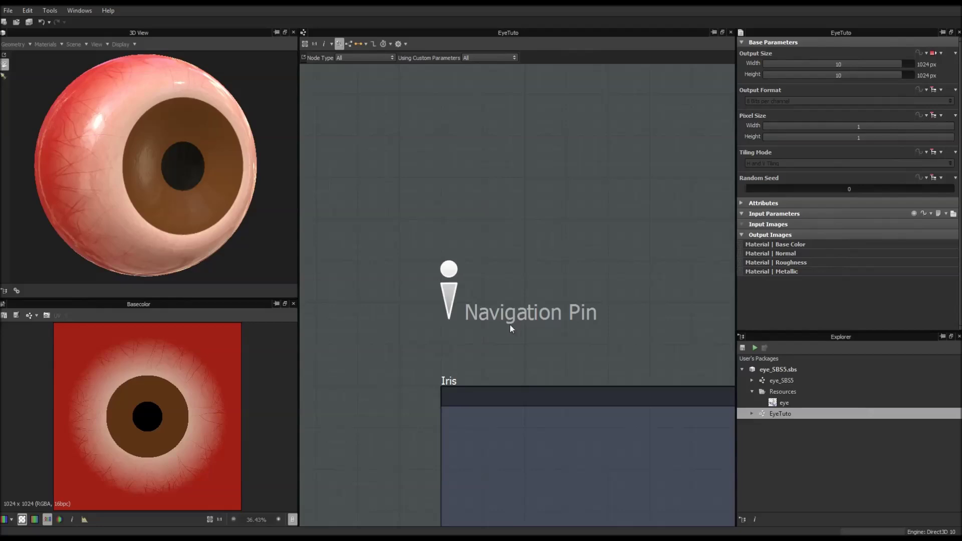
middle_drag(510, 324, 469, 216)
scroll(428, 246, down, 3)
middle_drag(494, 387, 424, 208)
scroll(425, 208, down, 3)
middle_drag(452, 248, 516, 254)
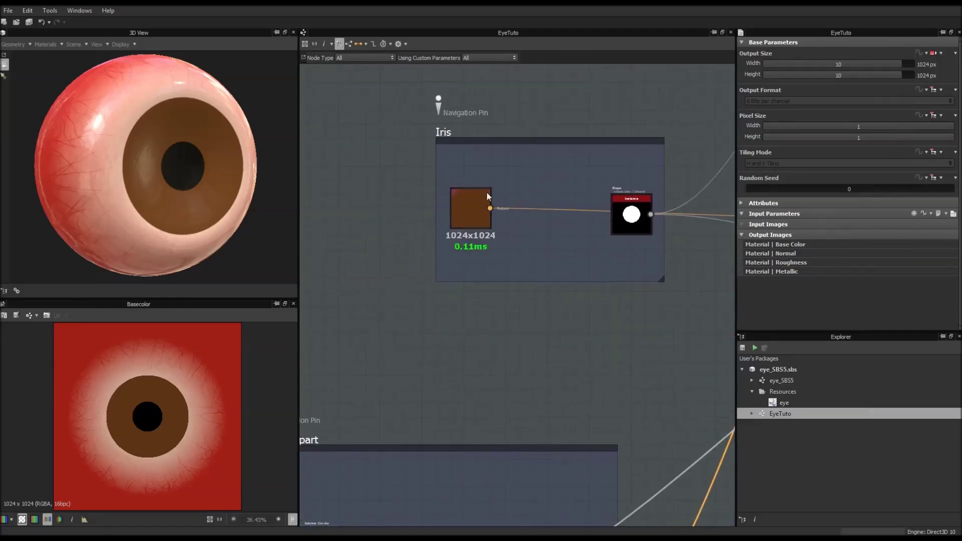
Move the Iris frame with its nodes and navigation pin away from the Blend nodes and enlarge the frame.
click(456, 142)
click(469, 161)
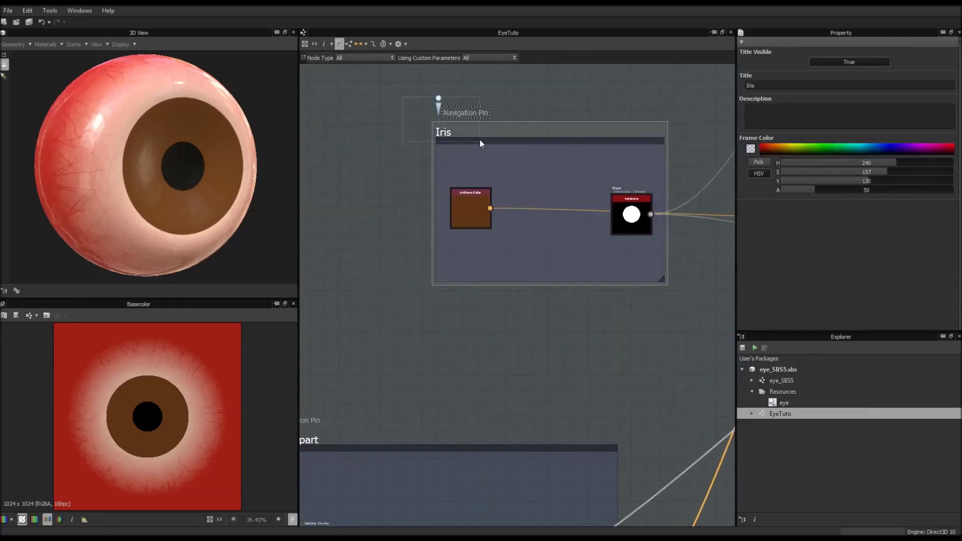
drag(450, 133, 316, 105)
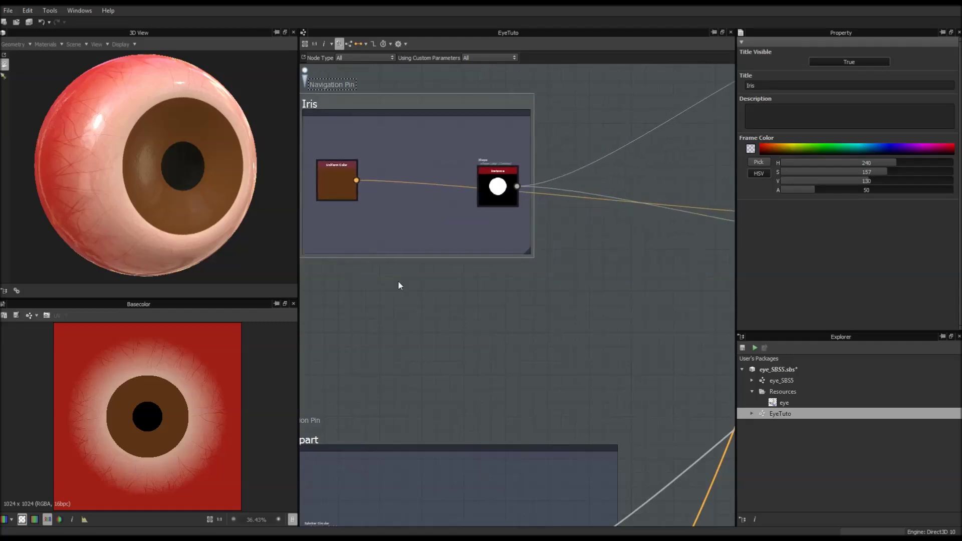
scroll(400, 280, down, 3)
middle_drag(383, 309, 458, 335)
drag(440, 220, 386, 174)
click(488, 255)
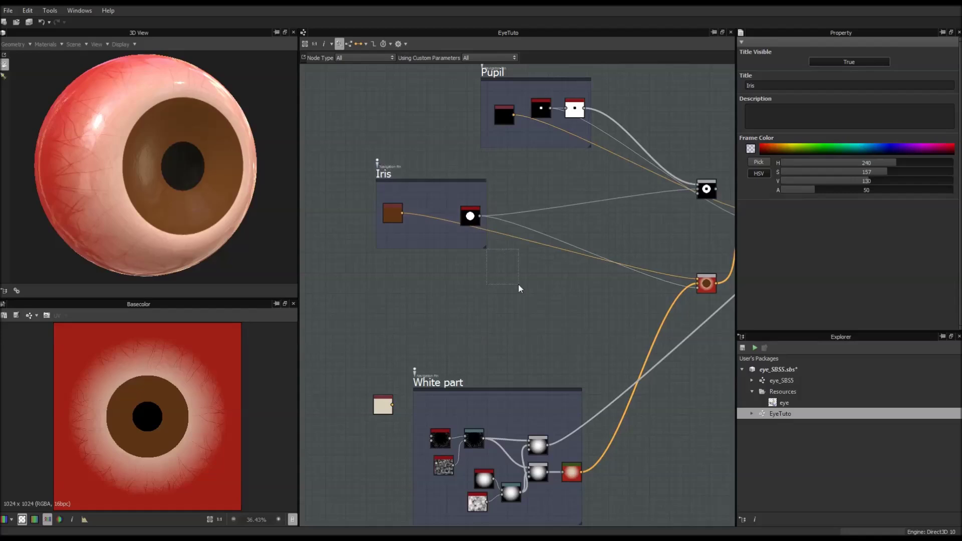
drag(481, 249, 599, 341)
Add a Splatter Circular node inside the Iris frame and place it below the brown Uniform Color node.
scroll(407, 216, up, 2)
scroll(406, 215, up, 2)
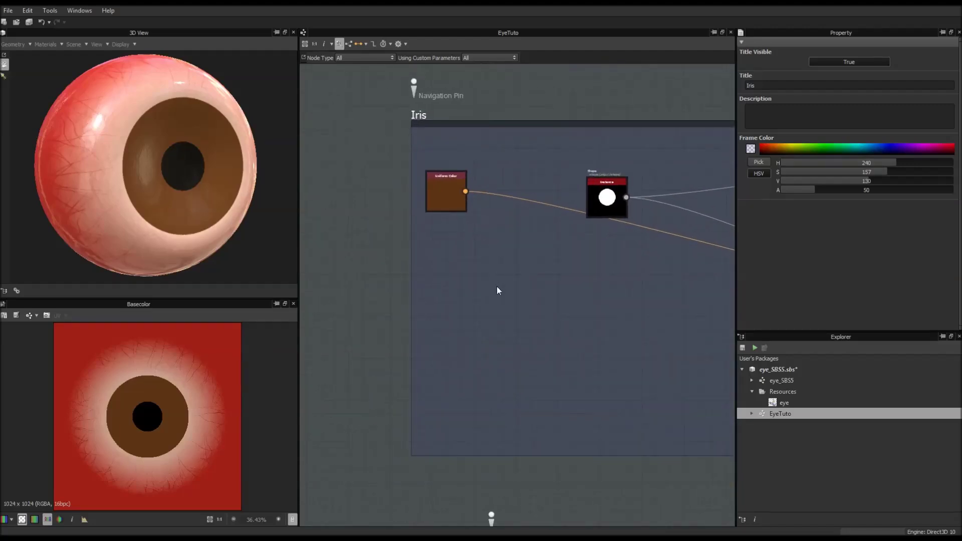
key(space)
text(splatter)
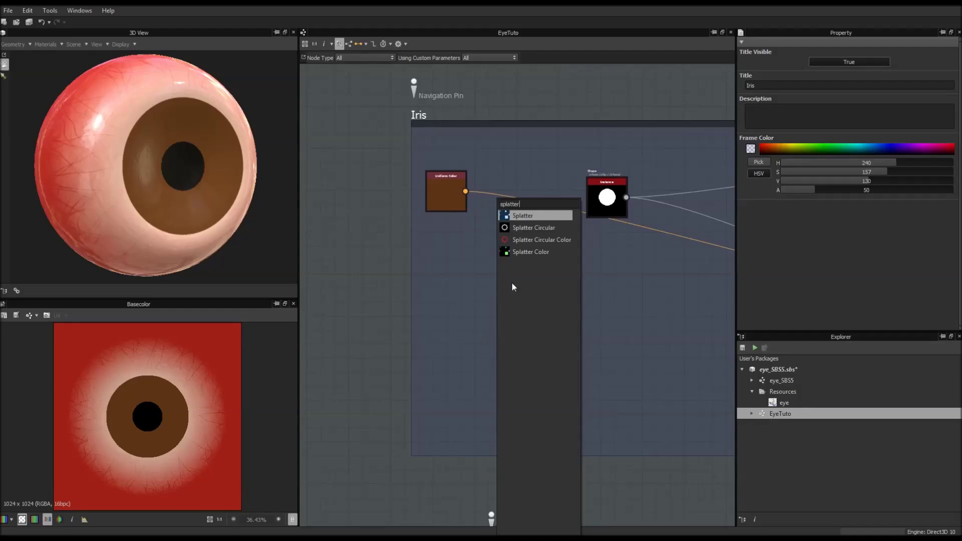
click(540, 229)
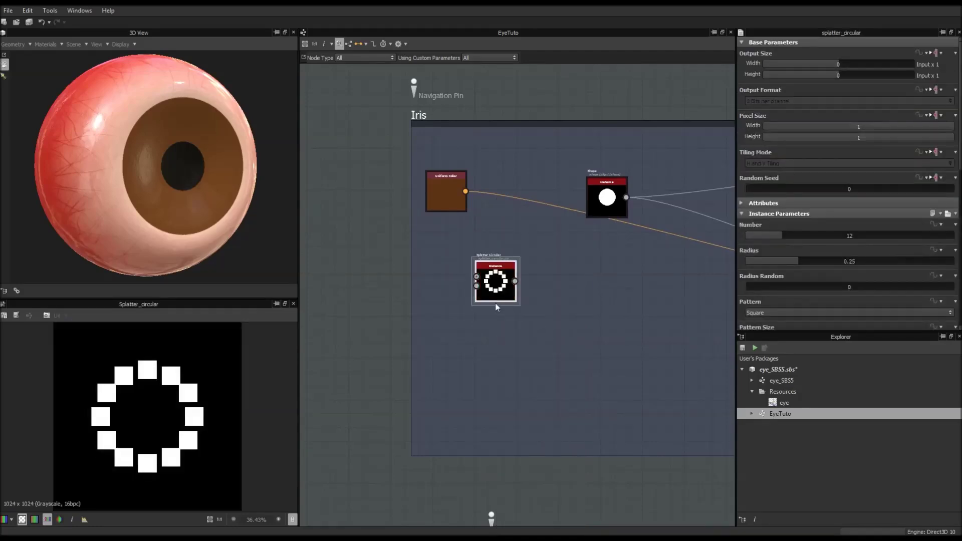
drag(495, 275, 481, 303)
Connect the Splatter Circular node's output directly to the graph's Base Color output to preview it on the eyeball.
scroll(480, 302, up, 4)
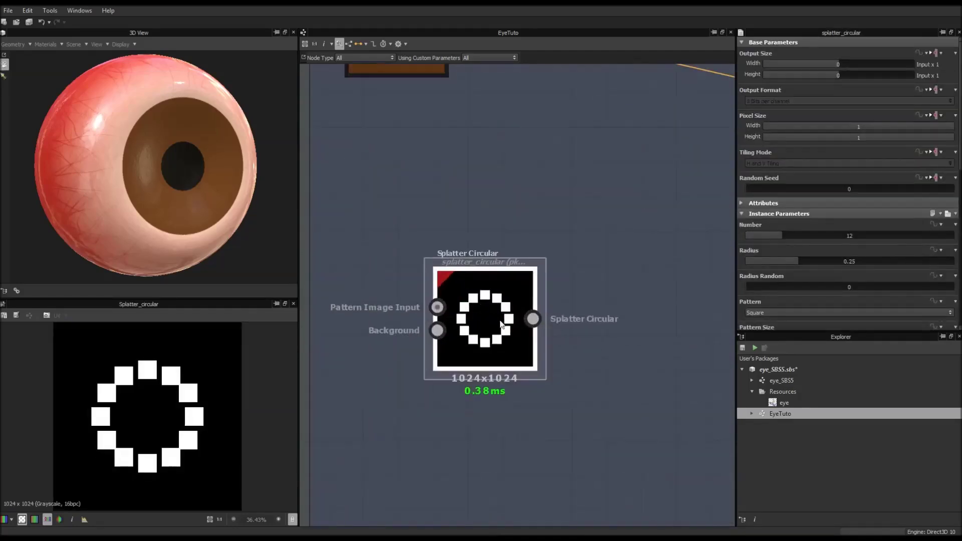
scroll(500, 324, down, 5)
scroll(527, 272, down, 5)
scroll(500, 259, up, 3)
scroll(532, 249, down, 2)
middle_drag(544, 303, 488, 262)
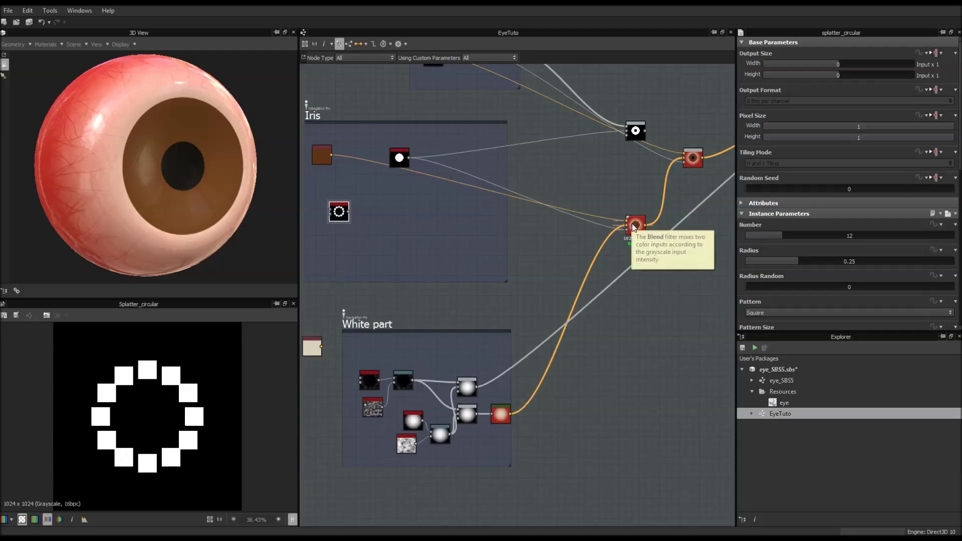
middle_drag(388, 222, 439, 264)
scroll(502, 253, up, 2)
scroll(493, 250, down, 2)
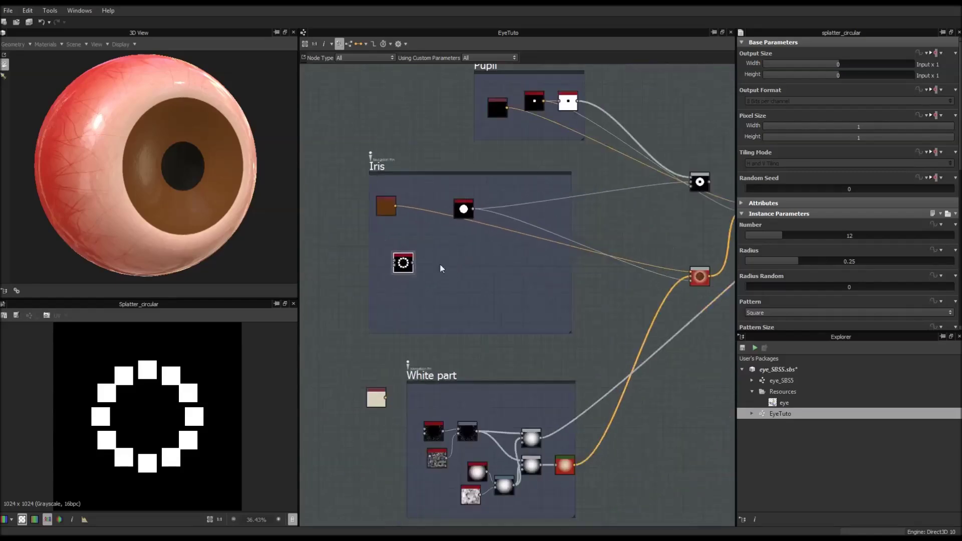
scroll(446, 265, down, 3)
drag(416, 282, 685, 203)
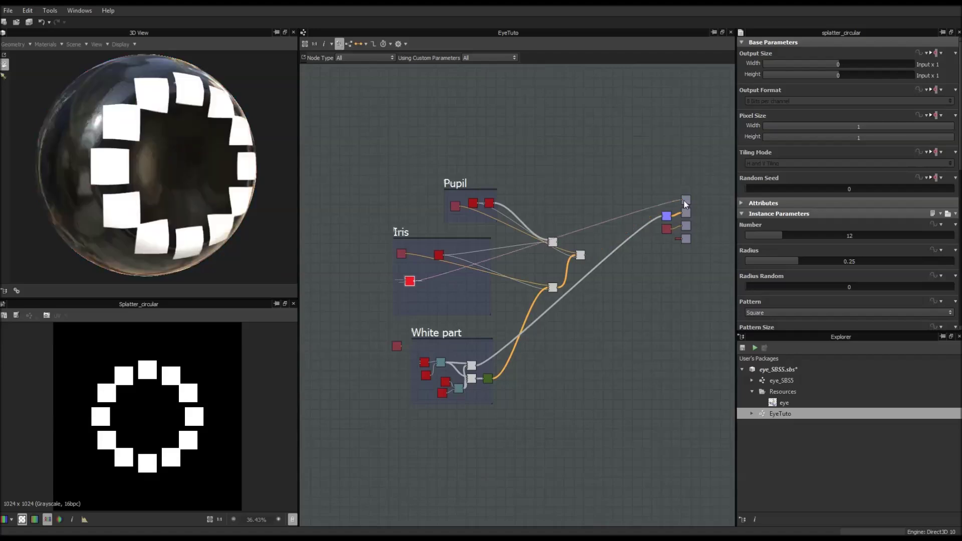
Set Center Orientation to True on the Splatter Circular node.
scroll(466, 282, up, 5)
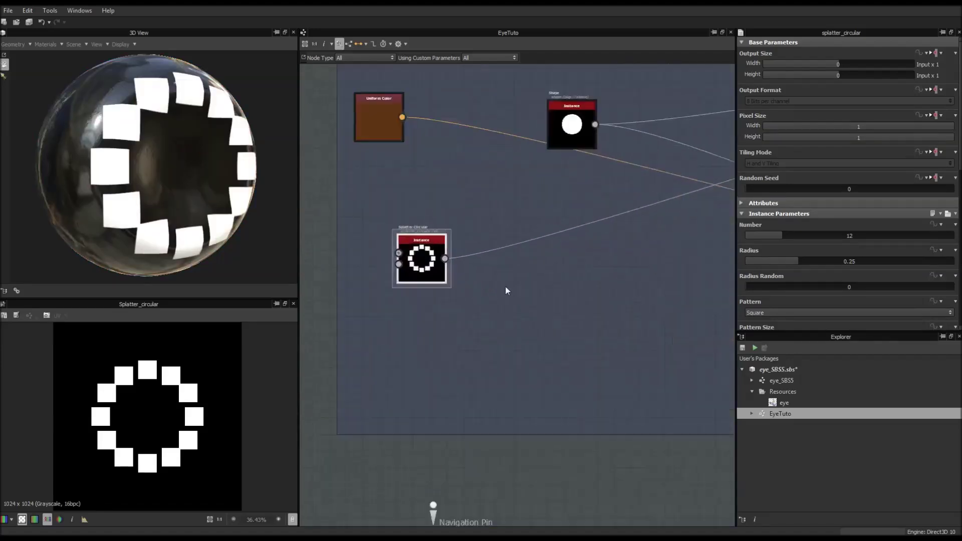
scroll(505, 291, up, 4)
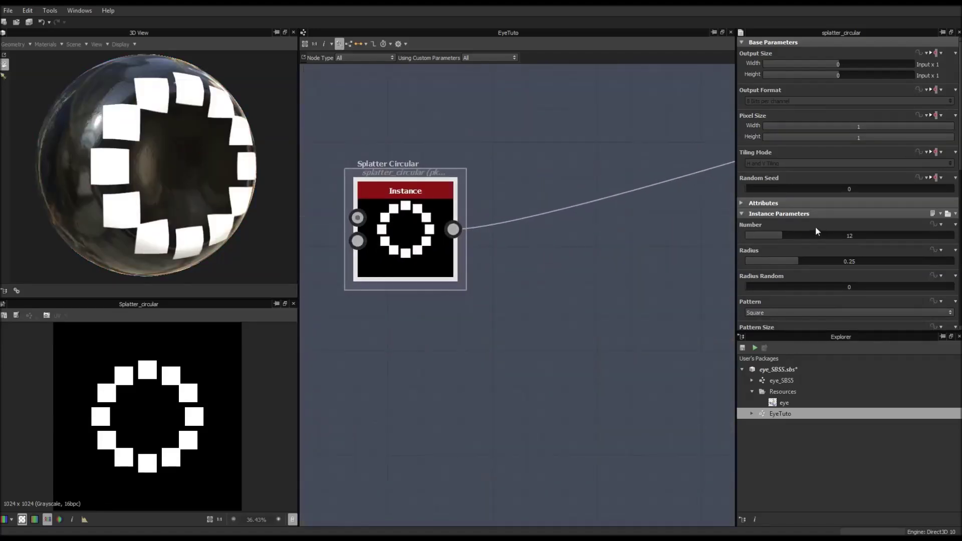
scroll(781, 282, down, 6)
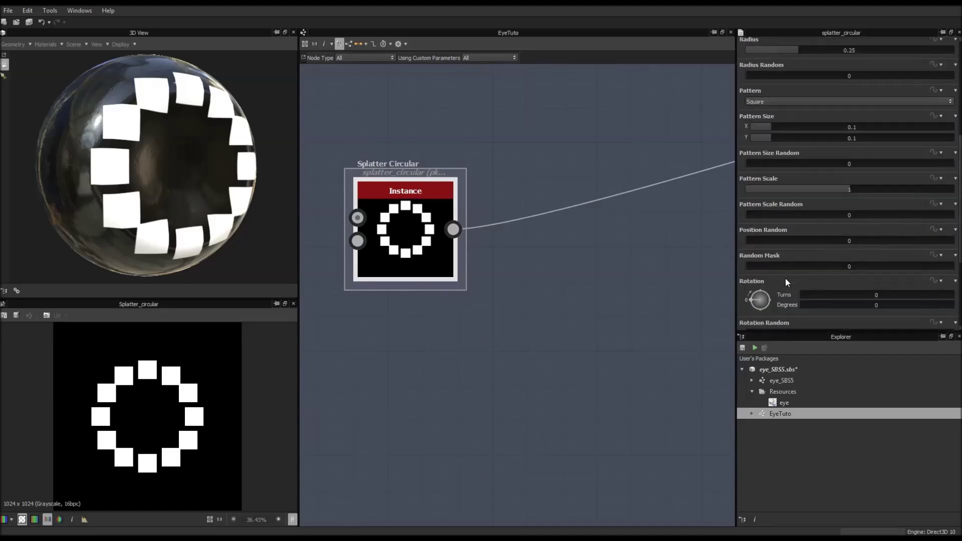
scroll(833, 288, down, 3)
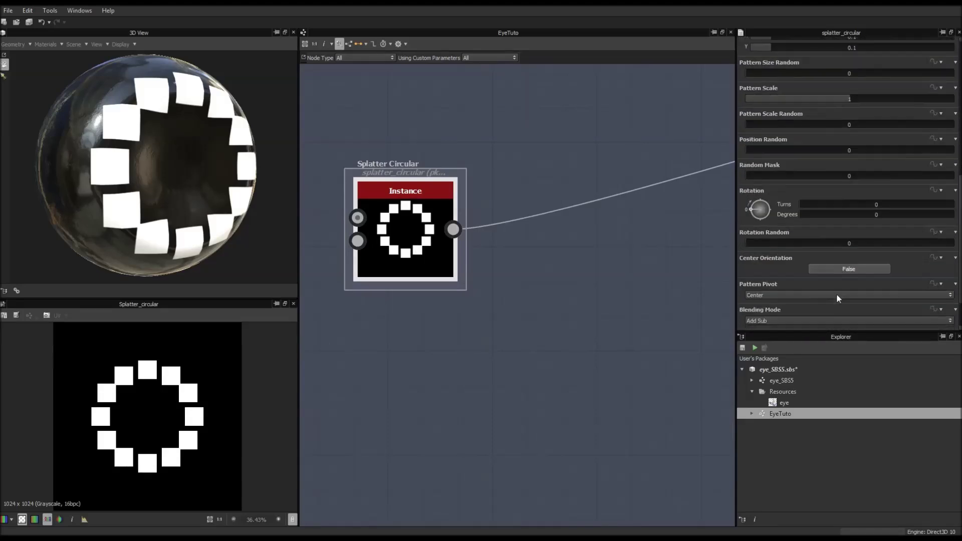
click(843, 268)
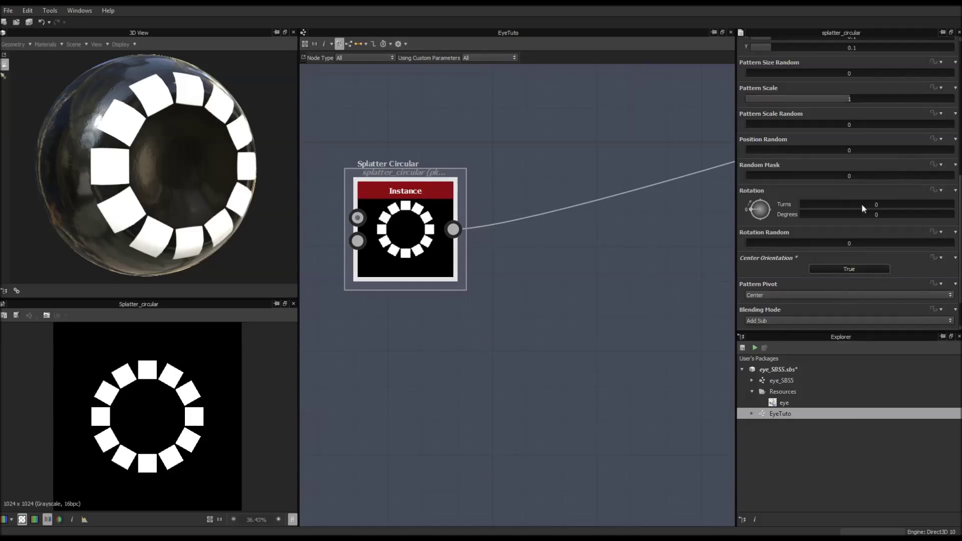
scroll(782, 293, up, 10)
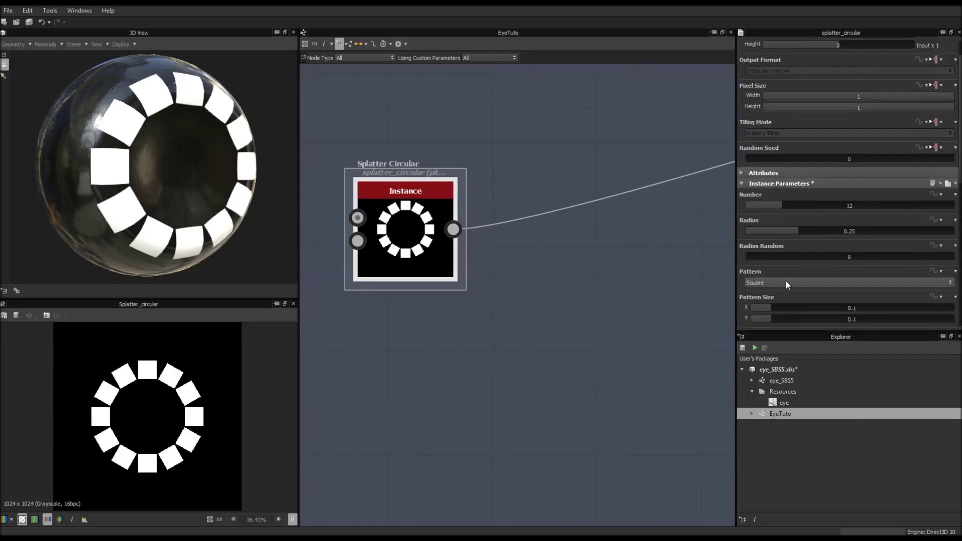
Set the Splatter Circular node's Pattern to Paraboloid and its Pattern Size to X 0.42 and Y 0.01.
click(788, 283)
click(769, 300)
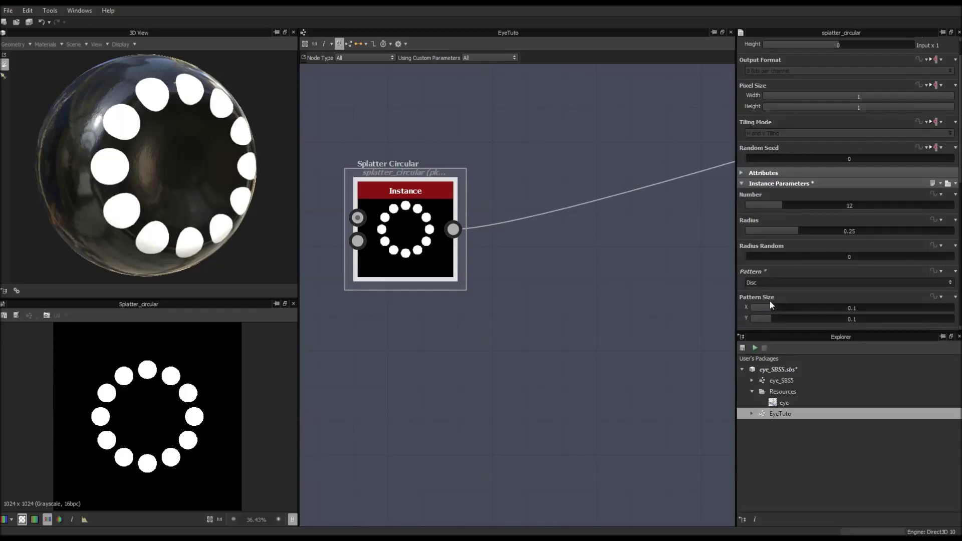
key(Down)
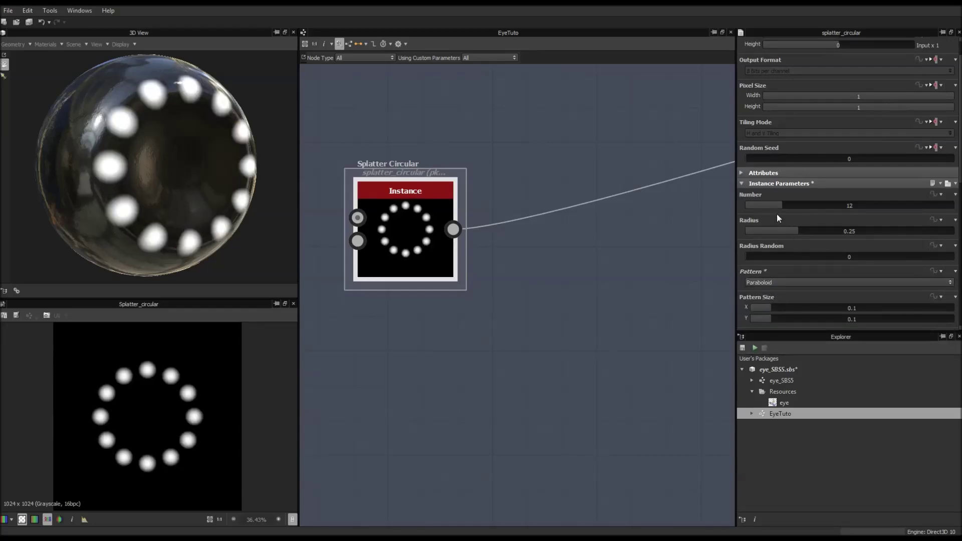
drag(771, 307, 752, 319)
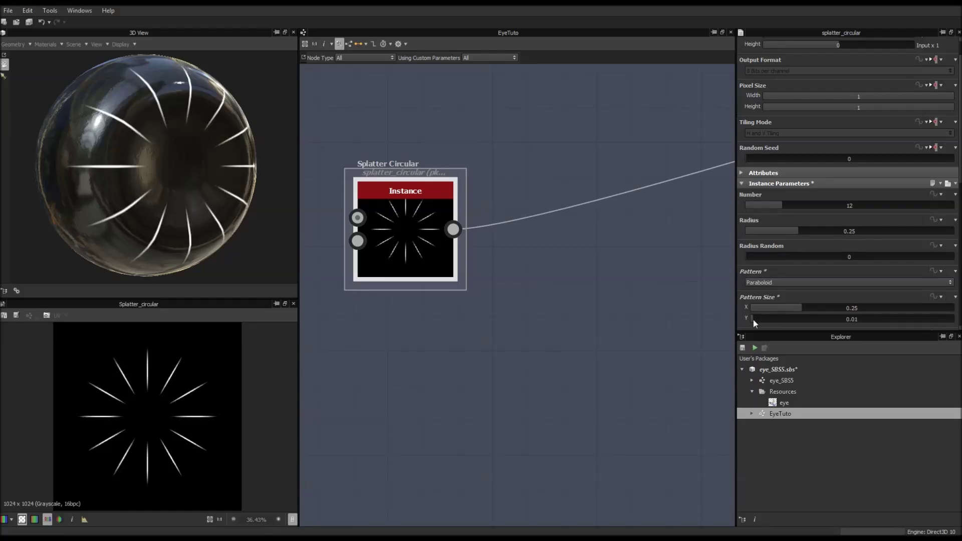
drag(801, 304, 835, 307)
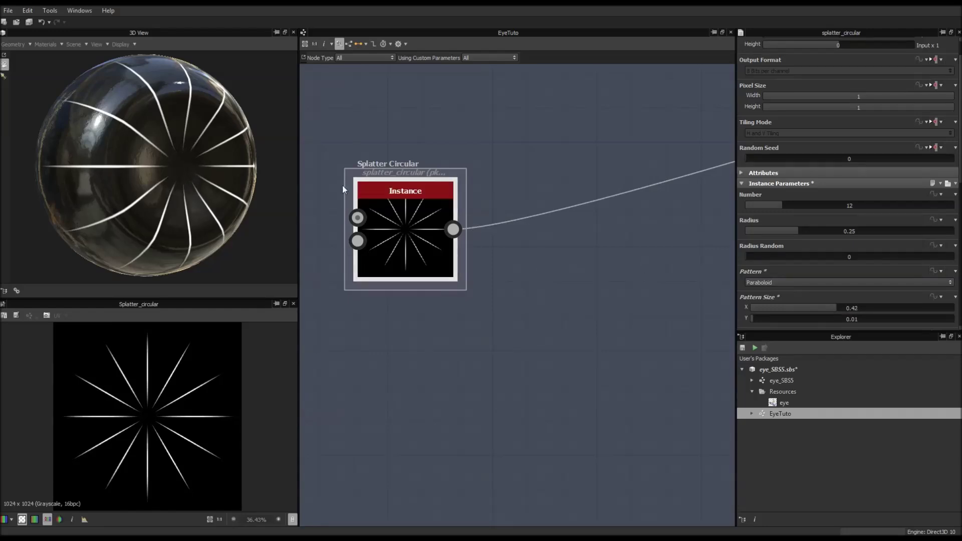
Reduce the Splatter Circular node's Pattern Scale to 0.71.
scroll(230, 174, down, 3)
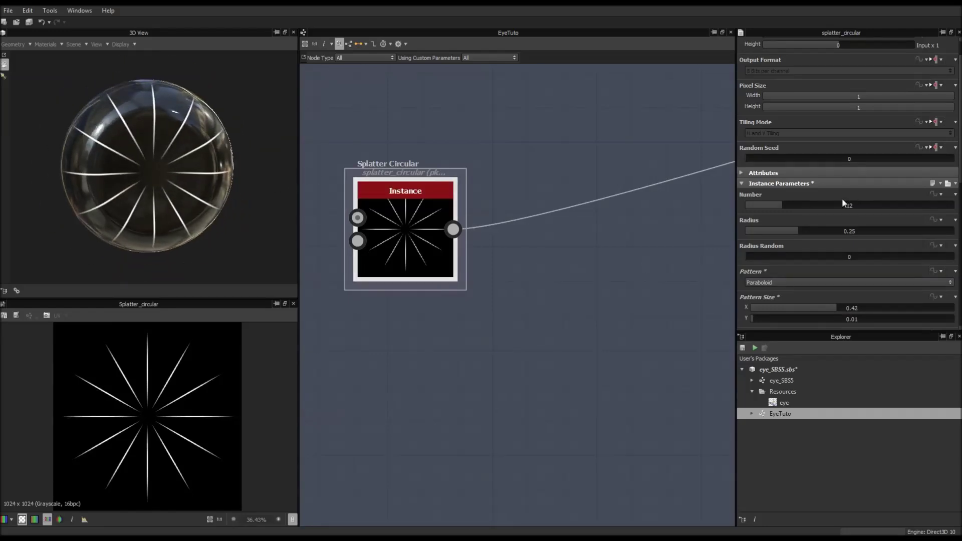
scroll(824, 252, down, 2)
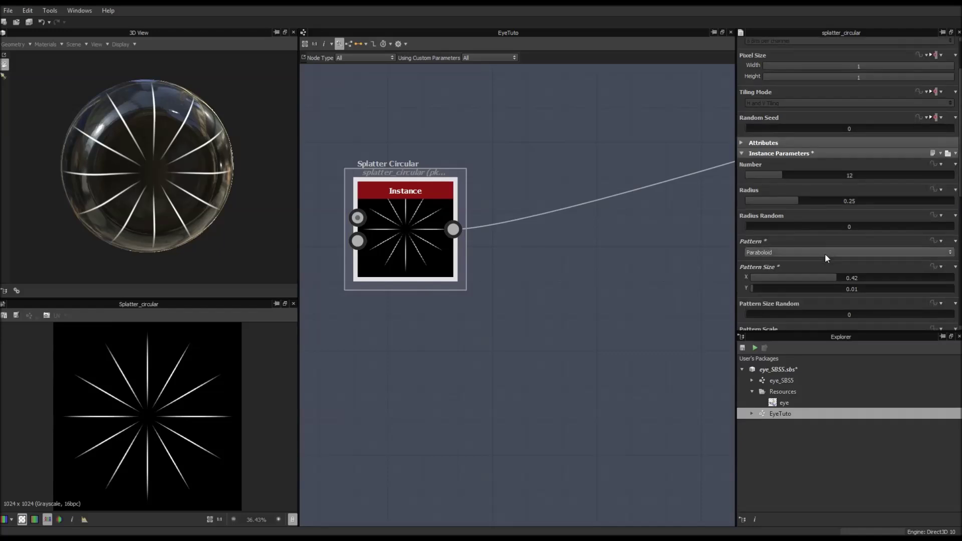
drag(843, 308, 821, 313)
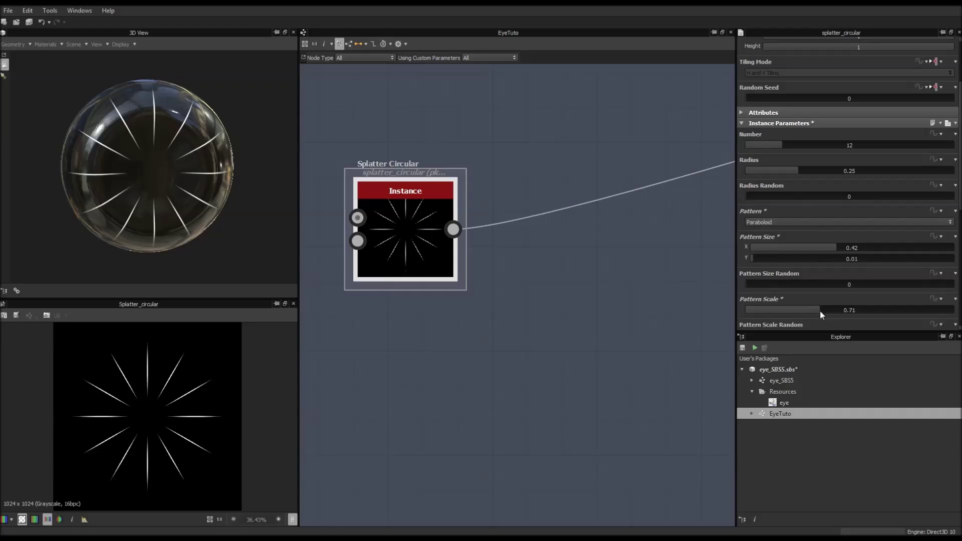
Compare the Max and Min options of the Splatter Circular node's Pattern Pivot and set it to Max.
scroll(820, 313, down, 4)
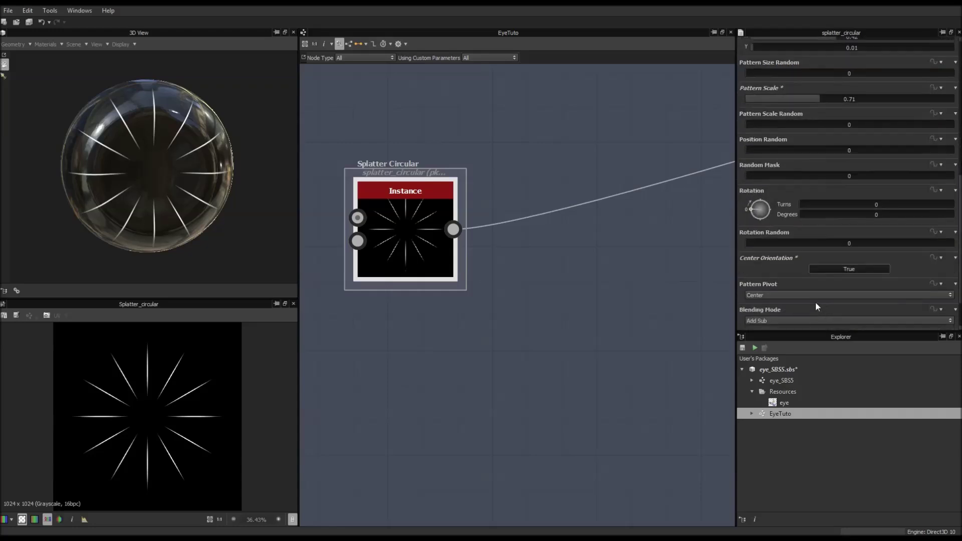
click(798, 294)
click(771, 316)
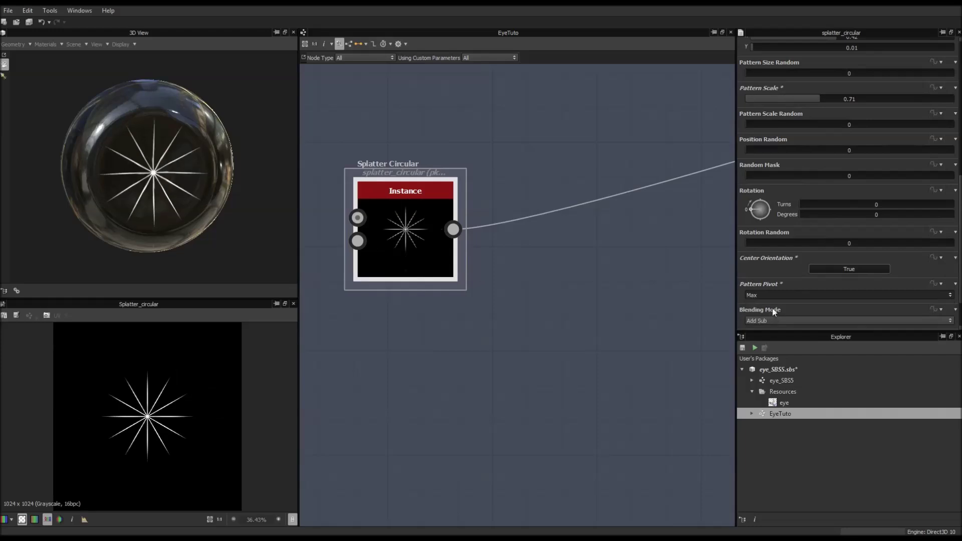
click(779, 295)
click(772, 311)
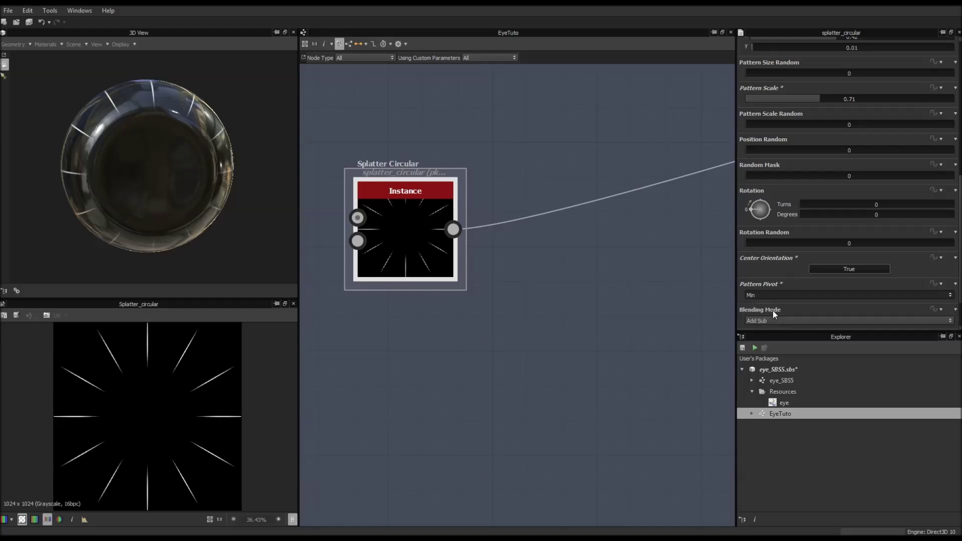
click(772, 293)
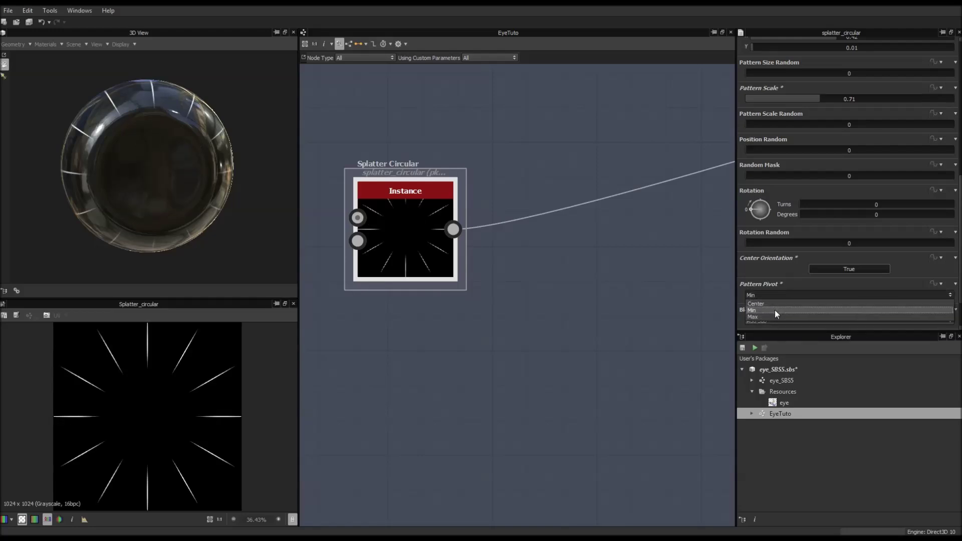
click(774, 315)
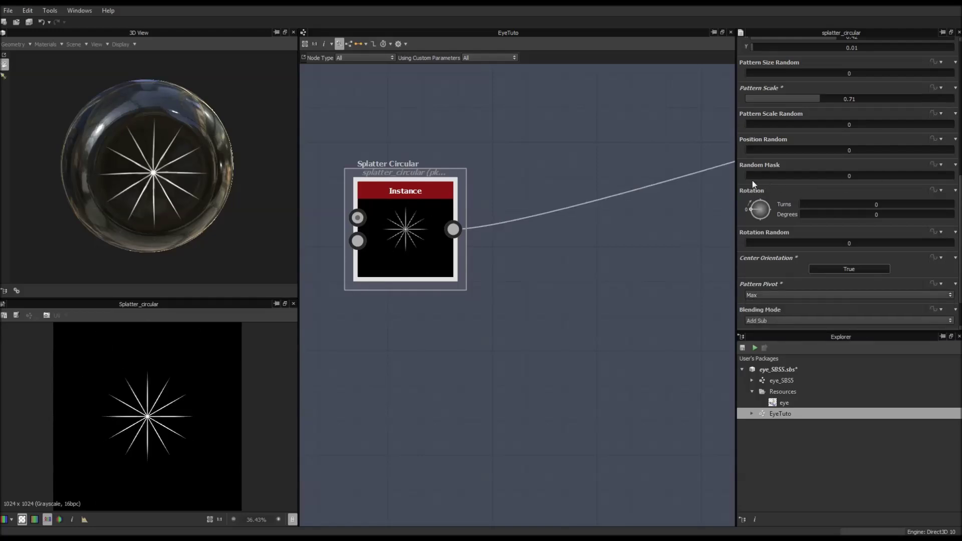
Reduce the Splatter Circular node's Pattern Scale to 0.43 to shorten the rays.
scroll(821, 161, up, 9)
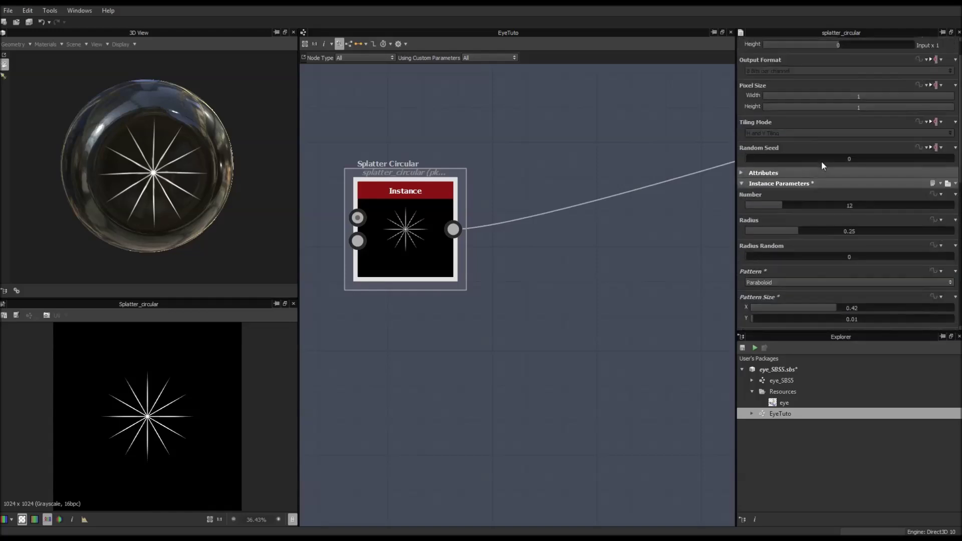
scroll(800, 213, down, 1)
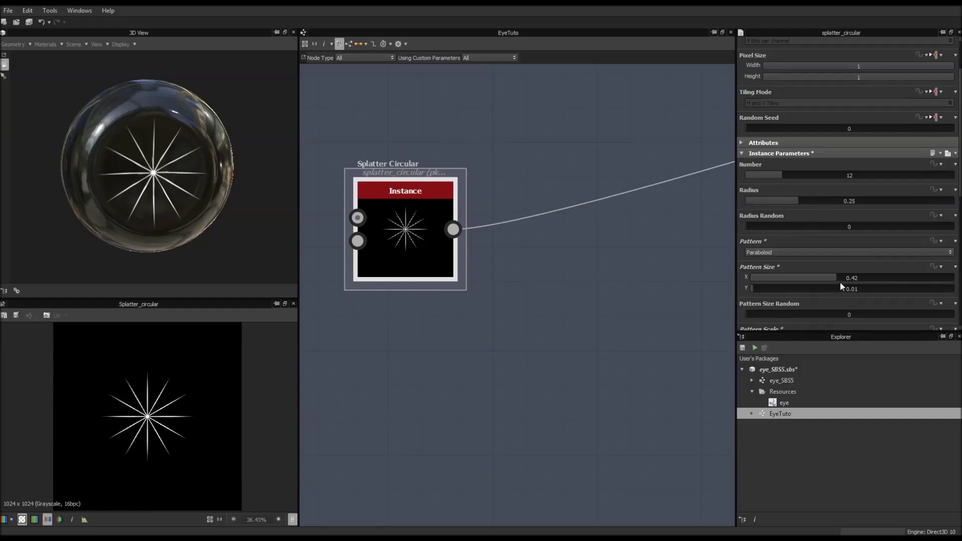
scroll(785, 301, down, 2)
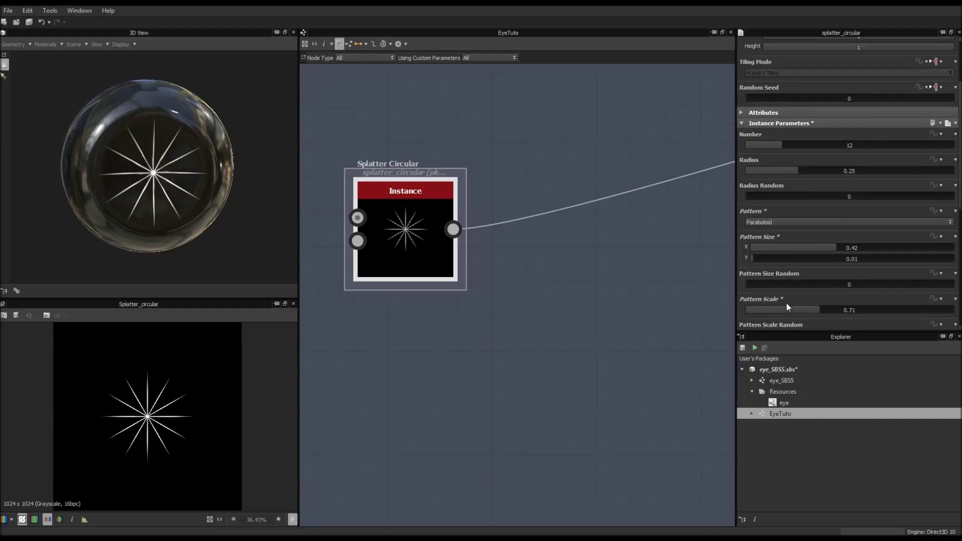
drag(816, 279, 791, 282)
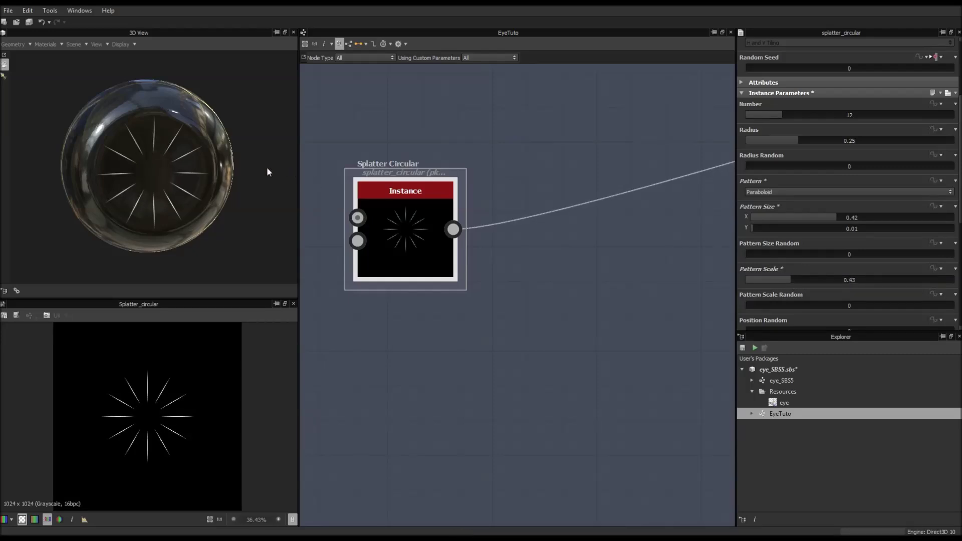
Check the rays on the eyeball and set the Splatter Circular node's Pattern Scale to 0.51.
scroll(223, 174, up, 3)
drag(226, 175, 224, 166)
scroll(473, 264, up, 2)
middle_drag(376, 235, 588, 266)
scroll(588, 266, down, 2)
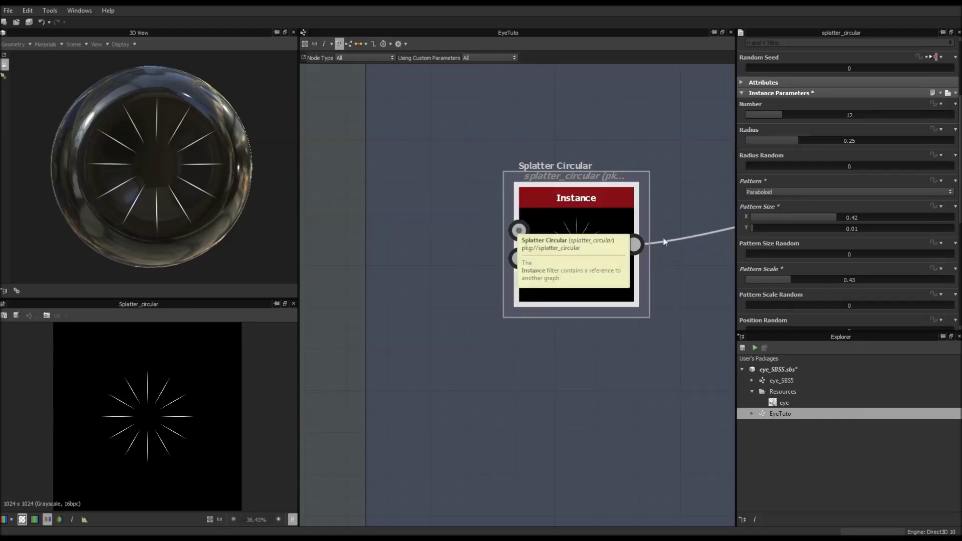
scroll(569, 229, down, 2)
mouse_move(569, 229)
middle_down()
mouse_move(601, 218)
mouse_move(581, 222)
middle_up()
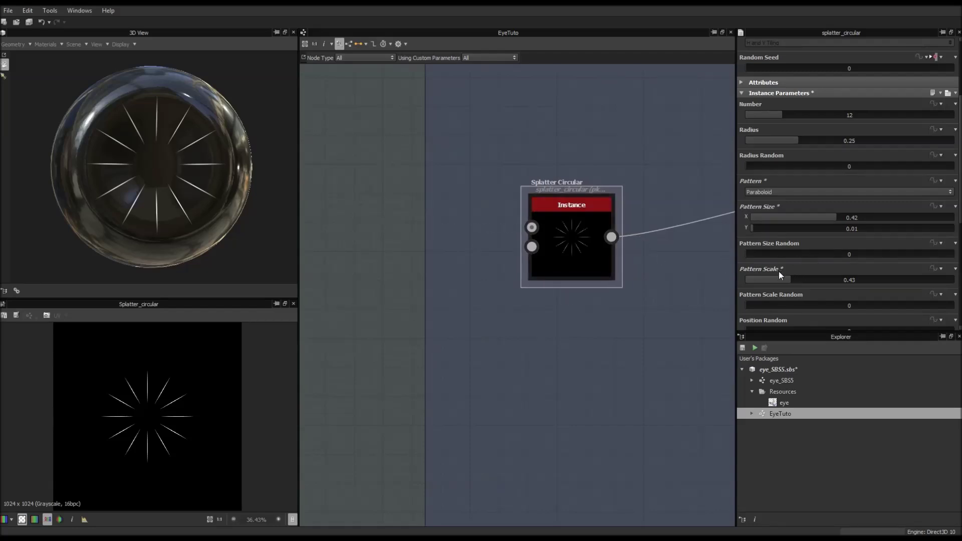
drag(783, 279, 798, 277)
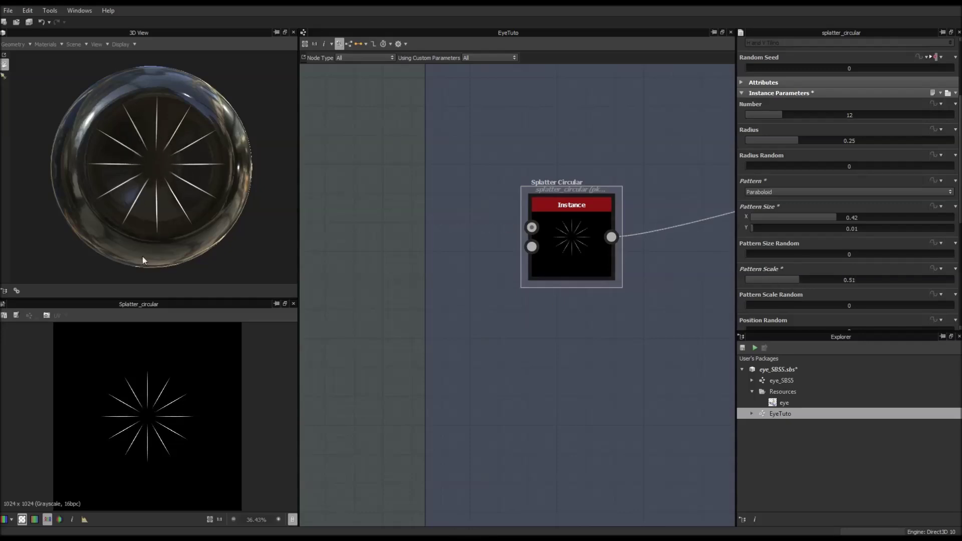
Add a Shape node and place it just before the Splatter Circular node's inputs.
middle_drag(542, 210, 556, 223)
scroll(555, 223, up, 1)
scroll(560, 224, down, 2)
scroll(565, 224, up, 1)
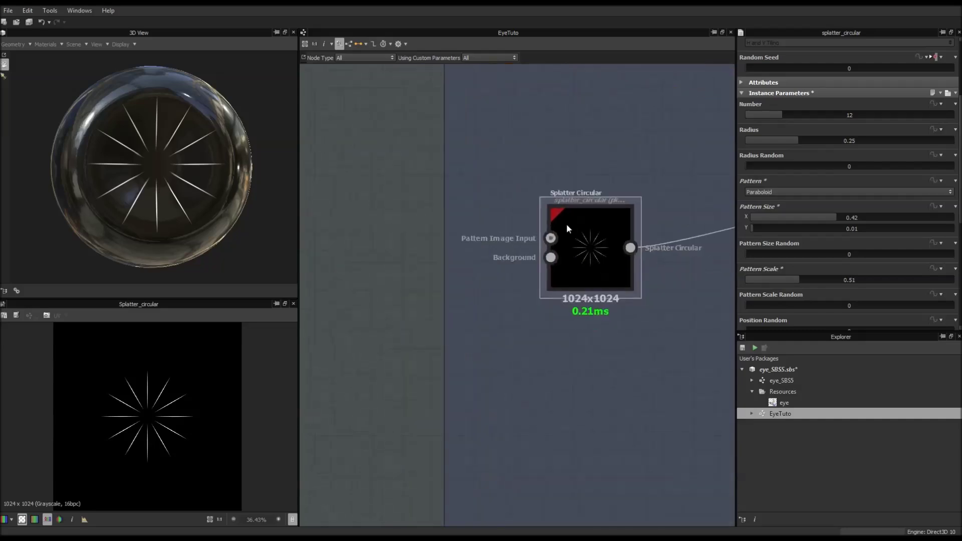
key(space)
text(shape)
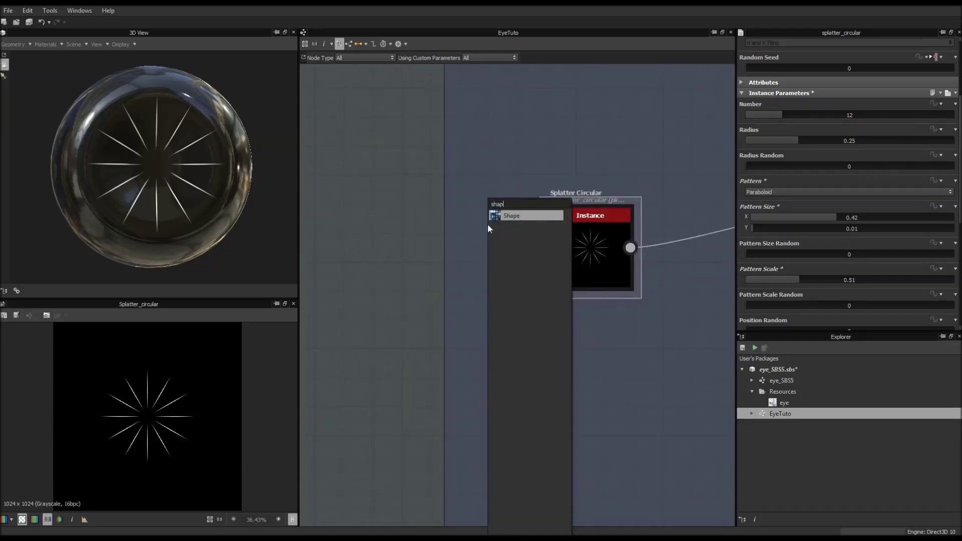
key(Return)
drag(477, 231, 416, 251)
scroll(576, 248, down, 3)
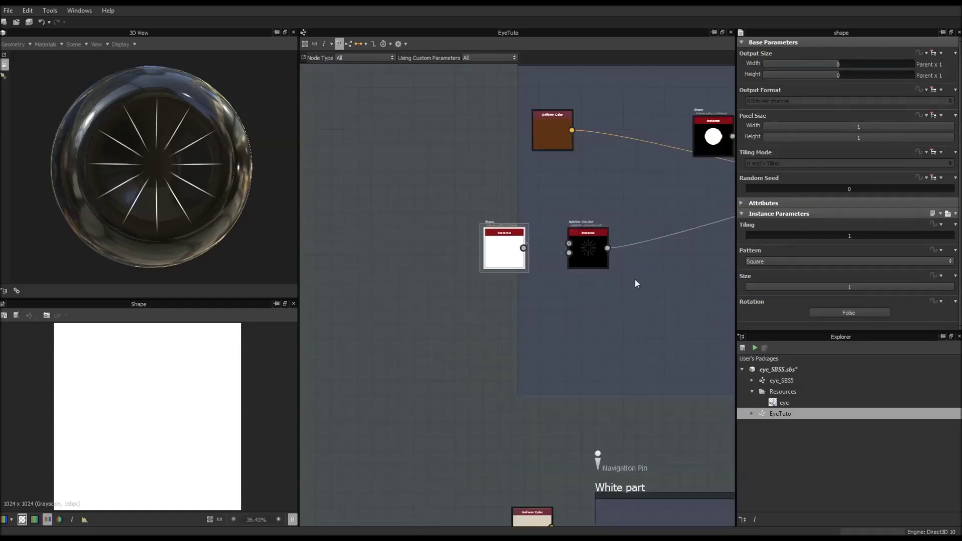
Shift the Splatter Circular and Shape nodes further into the Iris frame so both fit inside it.
middle_drag(637, 279, 515, 279)
drag(482, 258, 510, 251)
drag(379, 249, 420, 234)
scroll(442, 236, up, 3)
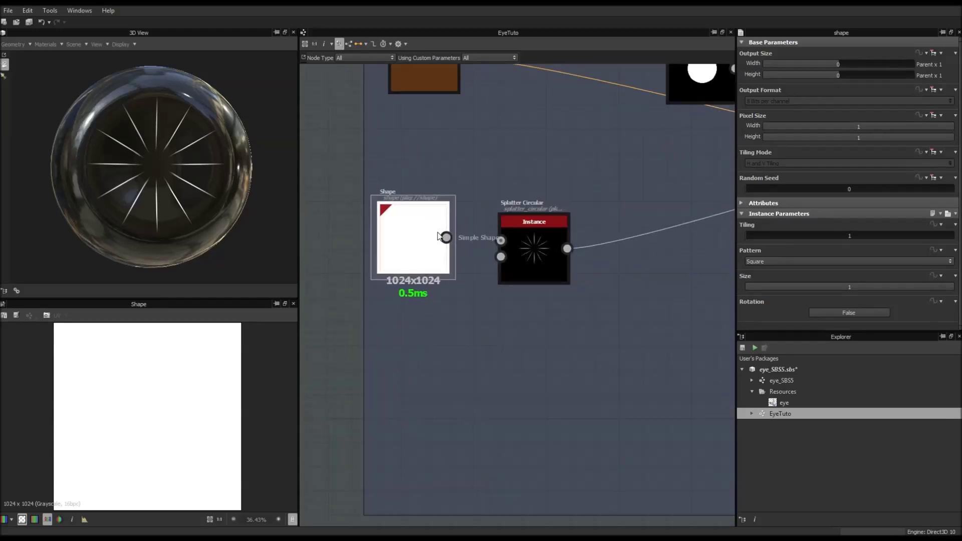
Look through the Shape node's available patterns and delete the Shape node.
click(759, 263)
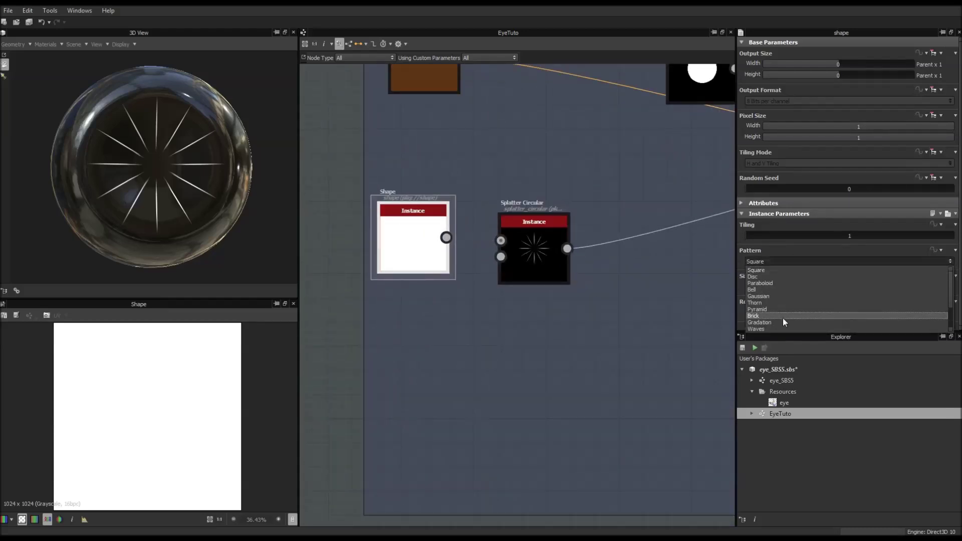
click(769, 277)
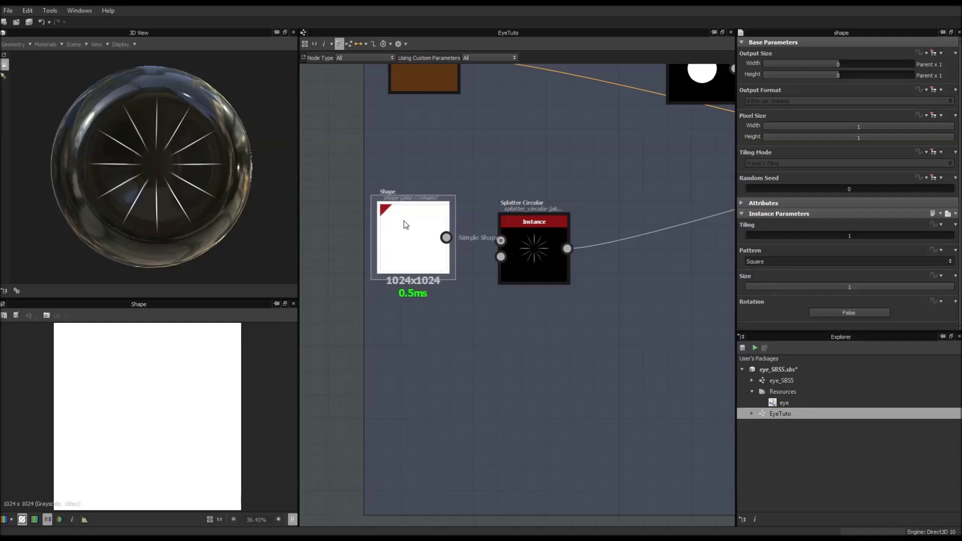
key(Delete)
Select the Splatter Circular node, try 200 for its Number and settle on 100.
scroll(529, 247, up, 4)
middle_drag(528, 269, 468, 230)
scroll(480, 234, down, 2)
scroll(480, 234, up, 2)
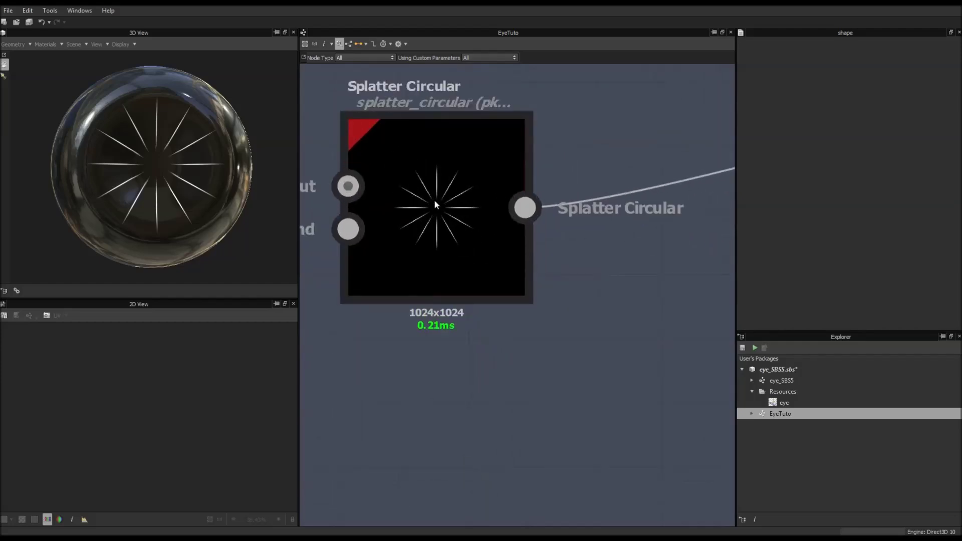
click(434, 199)
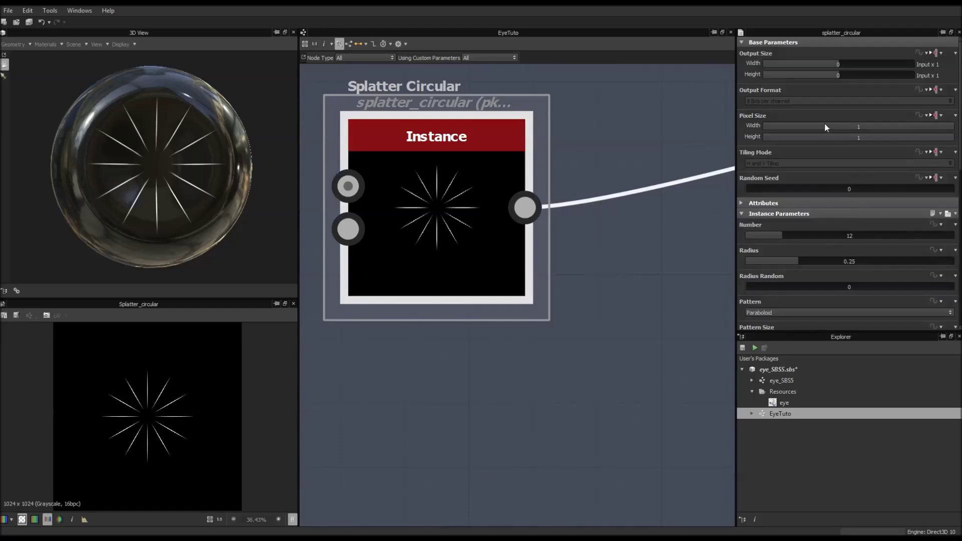
drag(783, 238, 846, 238)
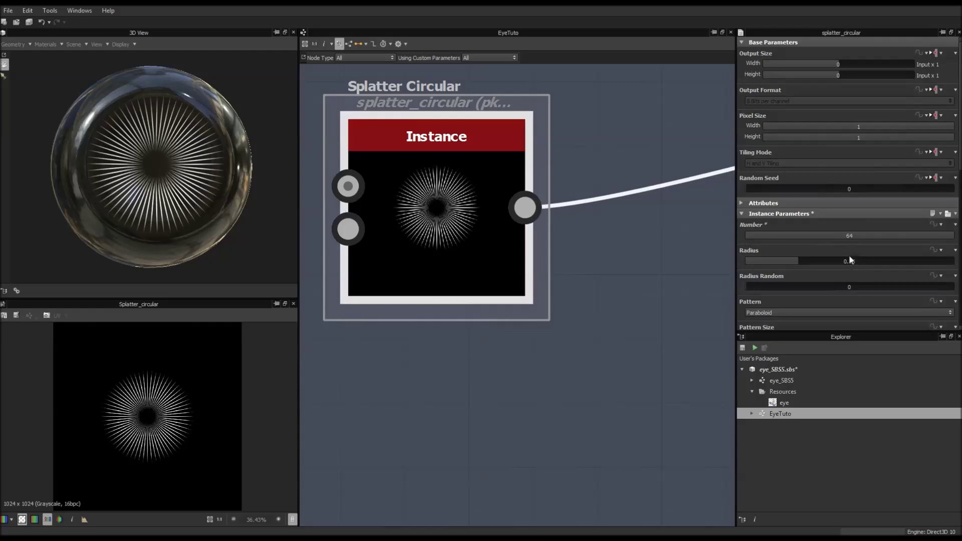
text(200)
key(Return)
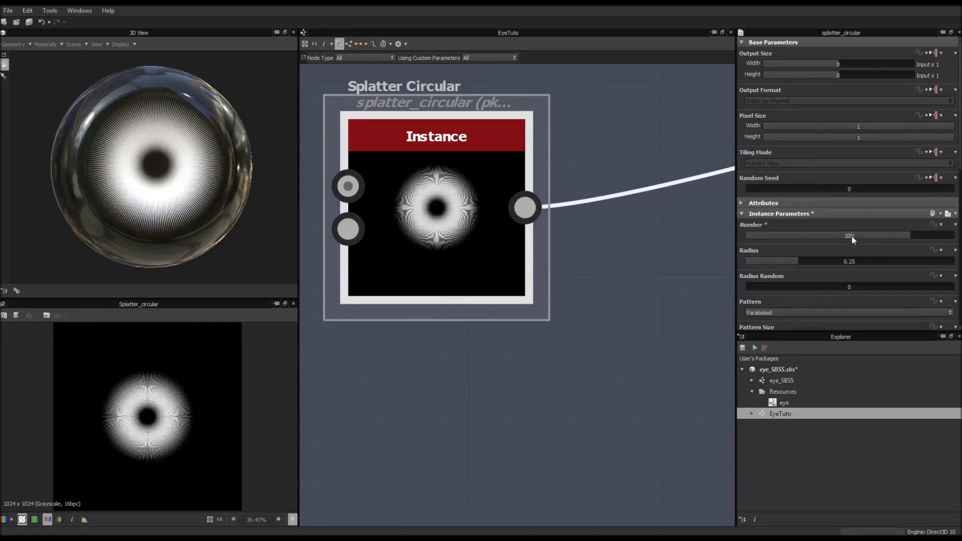
text(100)
key(Return)
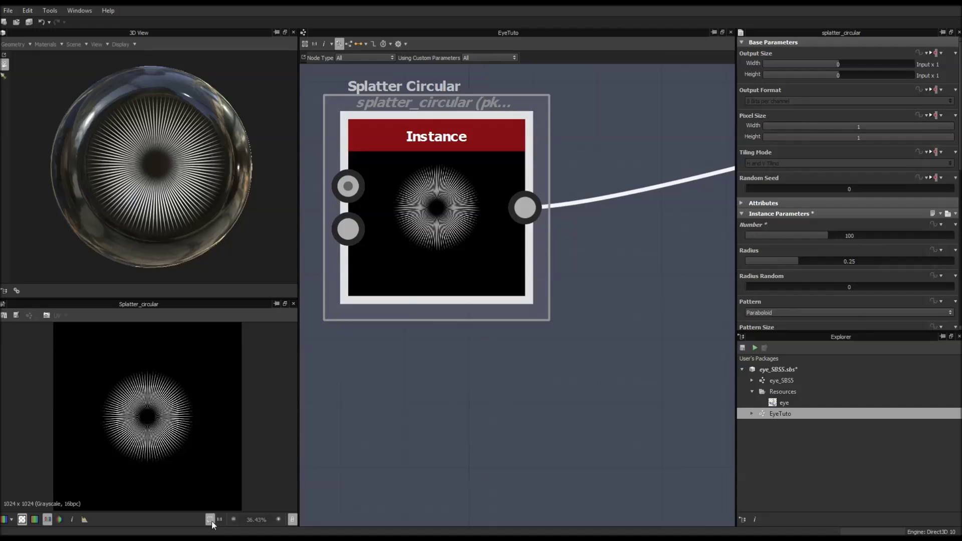
Set the Splatter Circular node's Blending Mode to Max.
scroll(795, 265, down, 2)
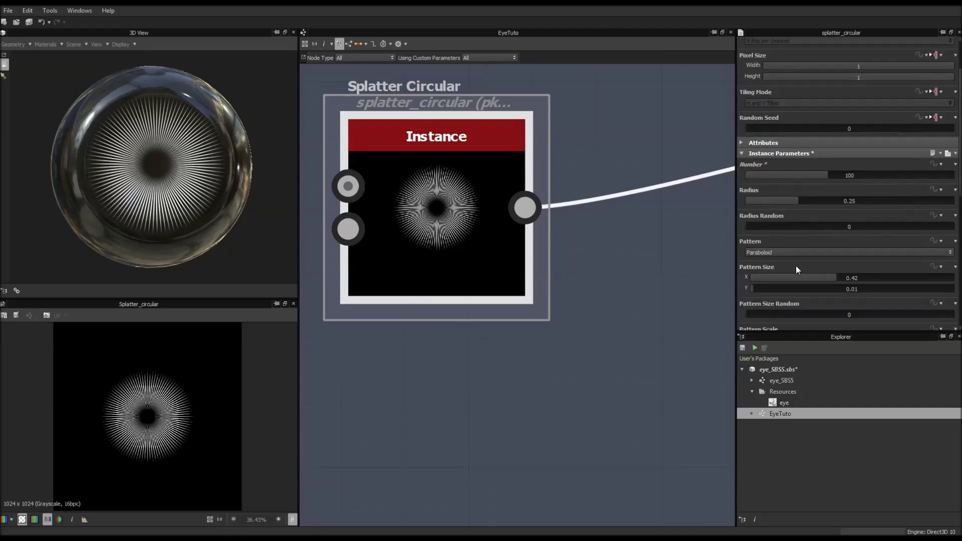
scroll(787, 241, down, 1)
drag(756, 195, 729, 190)
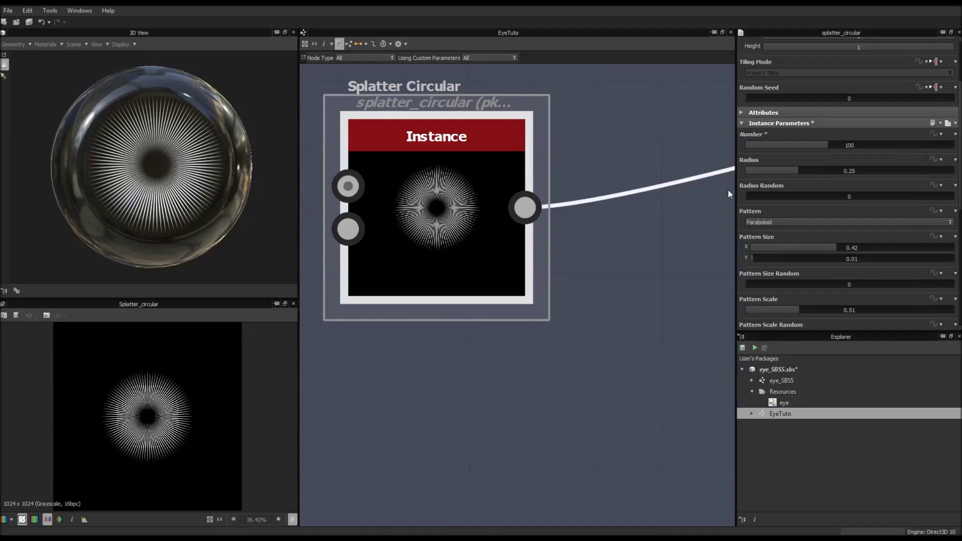
scroll(784, 201, down, 8)
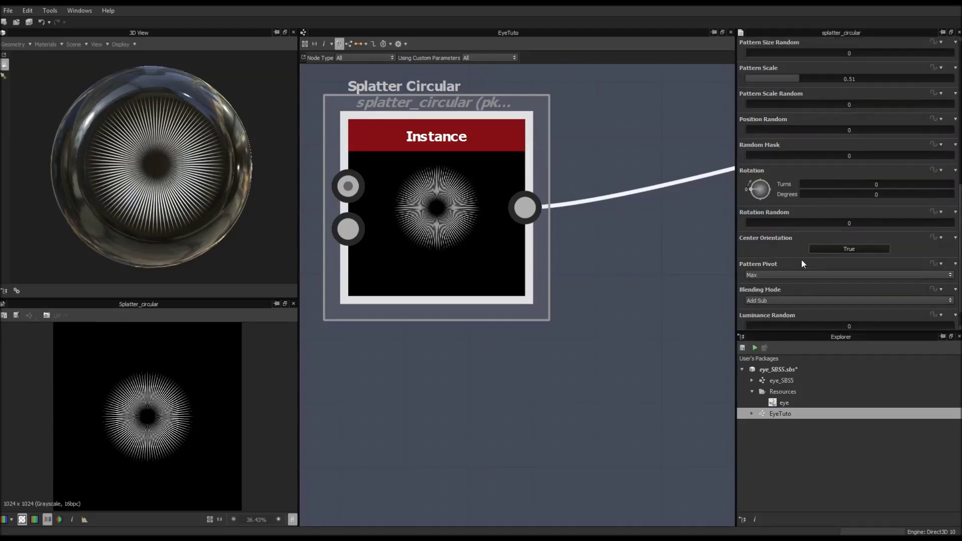
click(789, 299)
click(780, 314)
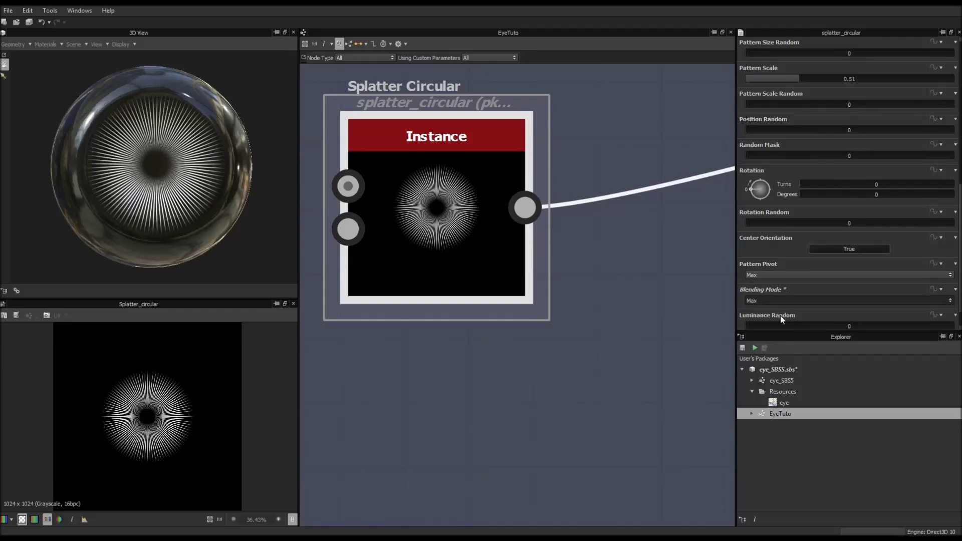
scroll(792, 260, up, 8)
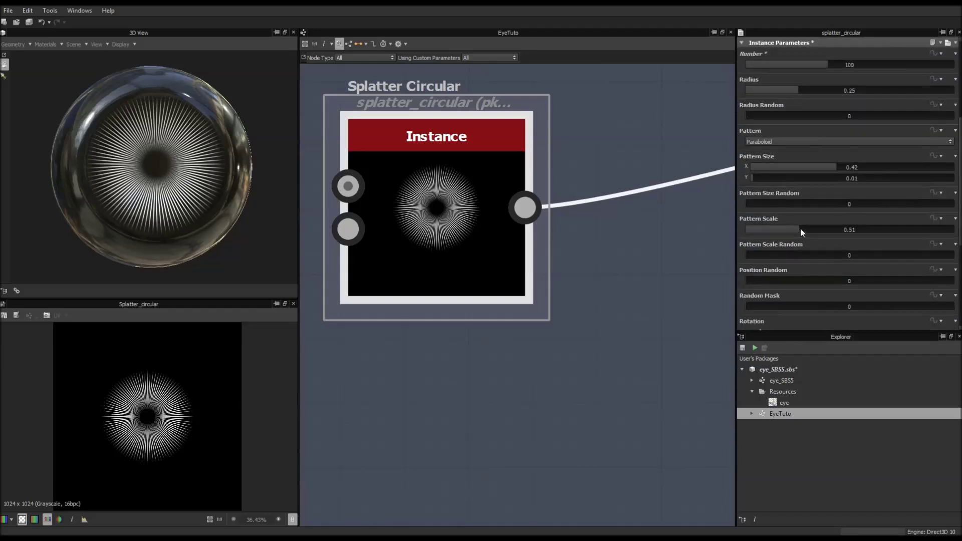
Raise the Splatter Circular node's Position Random to 0.96.
scroll(777, 252, down, 1)
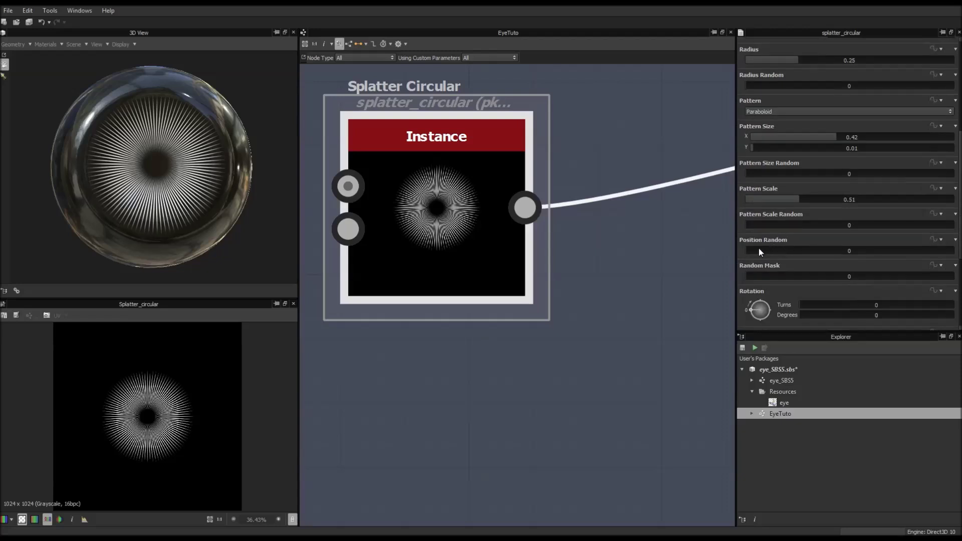
drag(758, 248, 814, 248)
drag(872, 248, 923, 249)
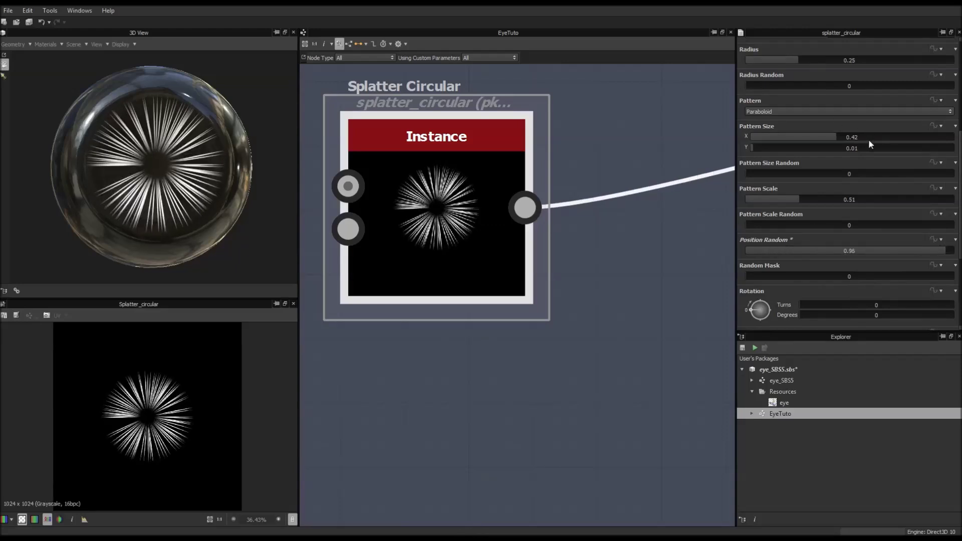
Try 0.002 for the Splatter Circular's Pattern Size Y and check the fibres up close on the 3D eye.
scroll(867, 139, up, 5)
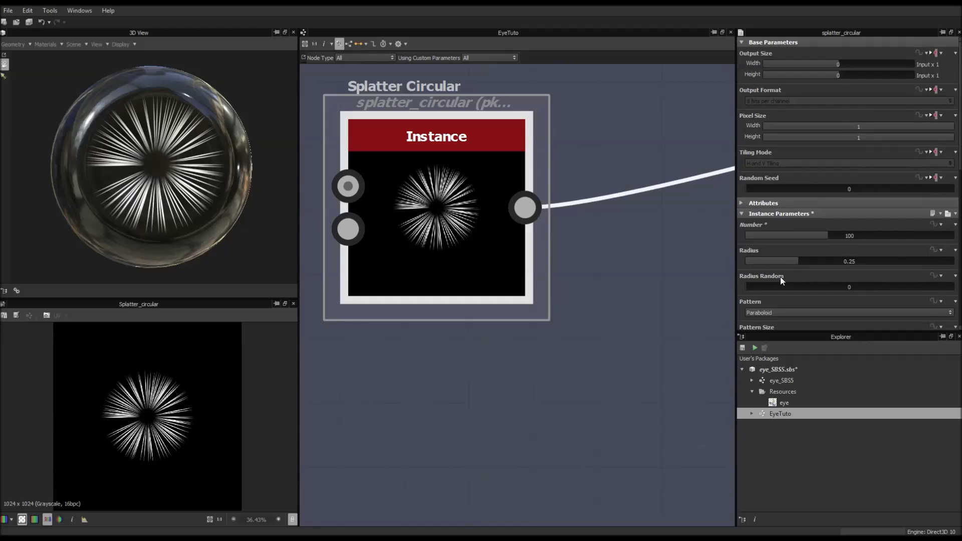
scroll(788, 254, down, 3)
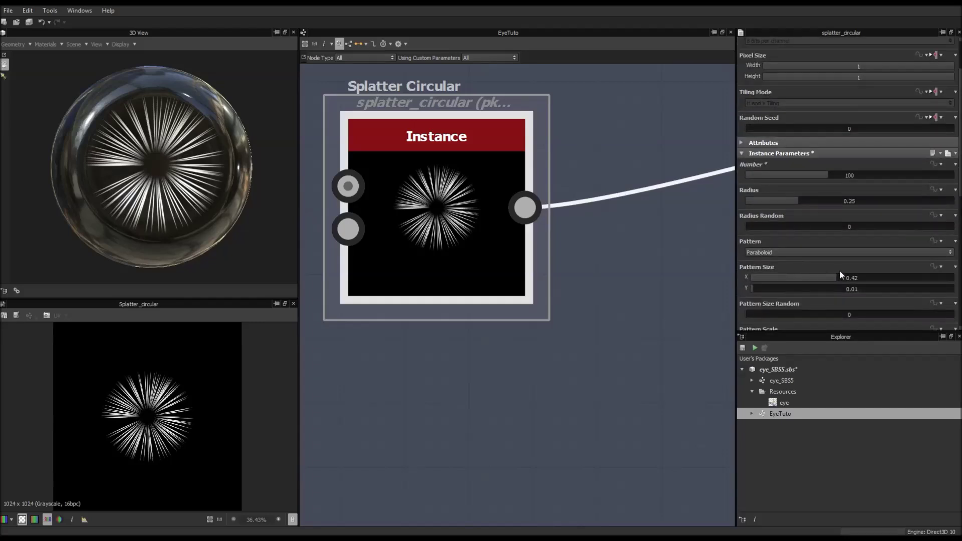
double_click(852, 288)
text(0.002)
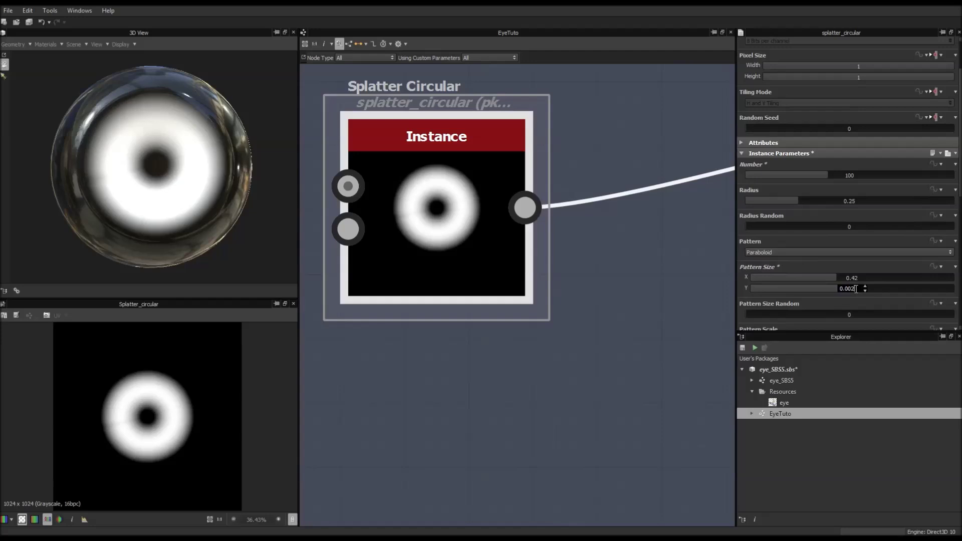
key(Return)
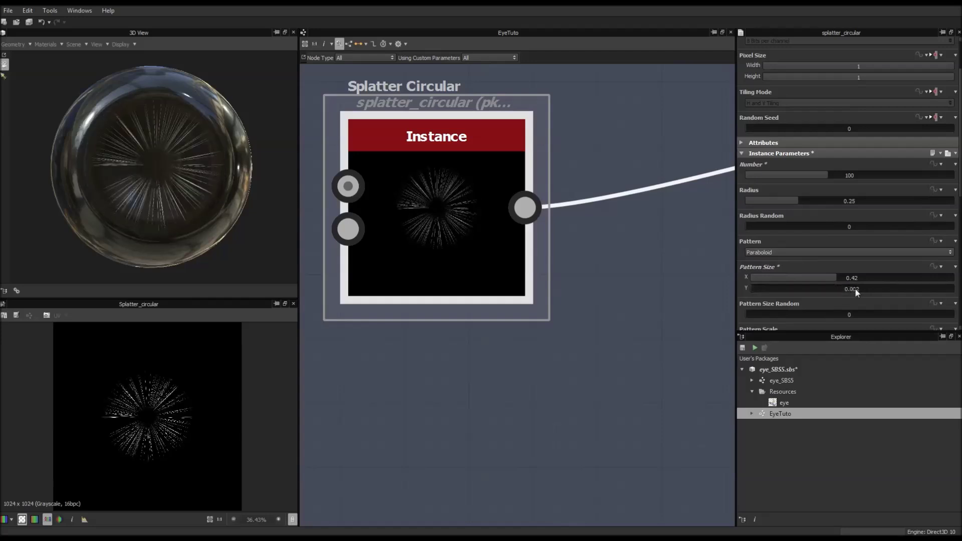
scroll(216, 159, up, 2)
scroll(215, 160, up, 3)
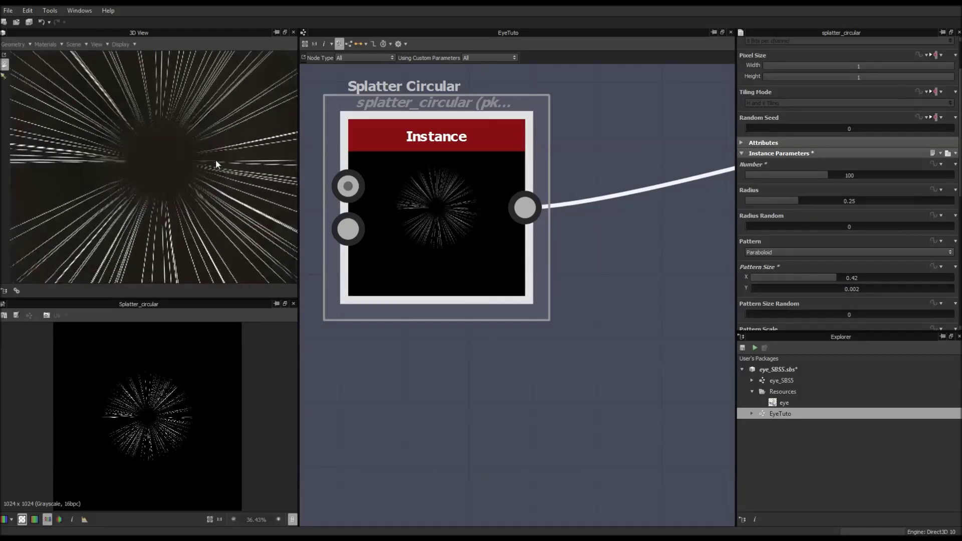
scroll(215, 159, down, 3)
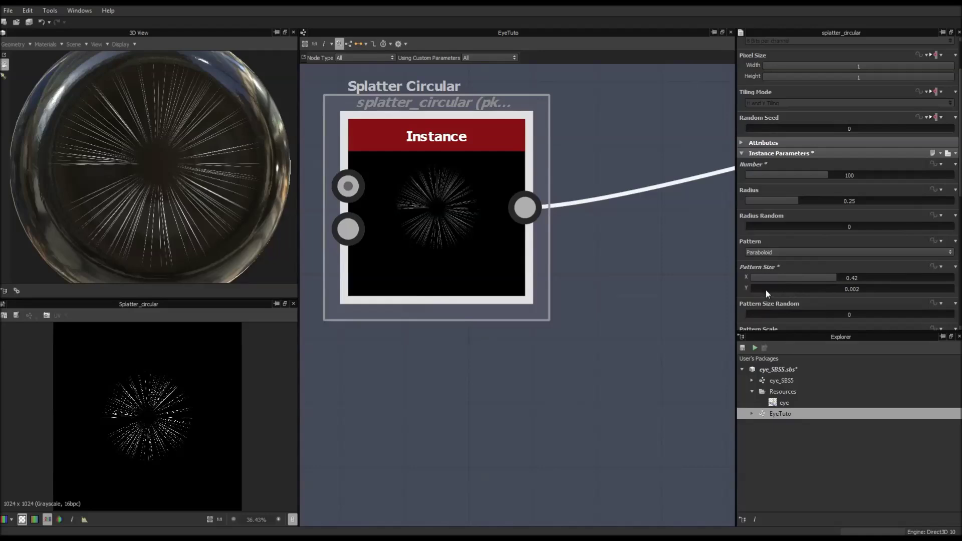
Undo a small trial of Pattern Size Random, then set Pattern Size Y to 0.005 and Number to 200.
mouse_move(750, 313)
mouse_down()
mouse_move(767, 314)
mouse_move(758, 314)
mouse_up()
key(ctrl+z)
text(0.005)
key(Return)
mouse_move(141, 176)
mouse_down()
mouse_move(144, 185)
mouse_move(131, 182)
mouse_up()
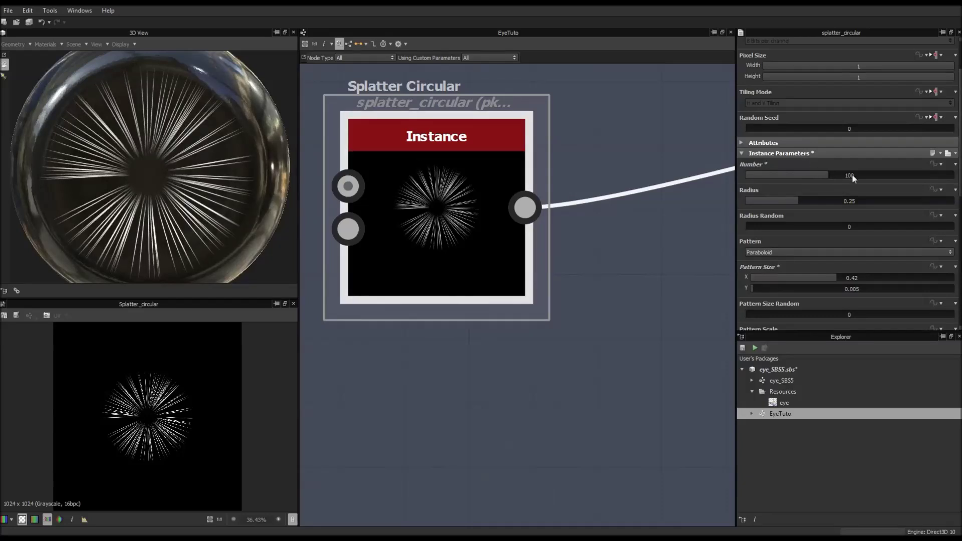
text(200)
key(Return)
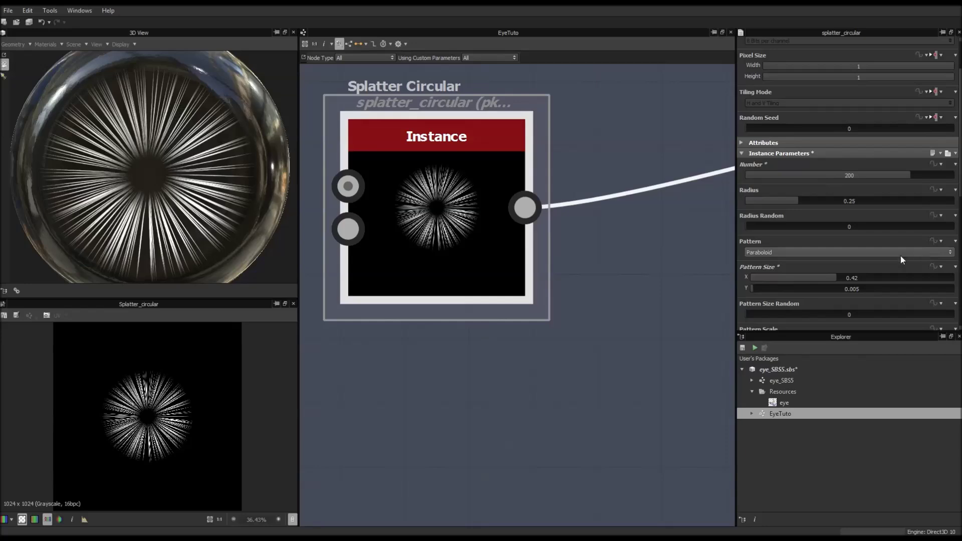
Open the eye_SBS5 reference graph and examine how the Splatter Circular and Warp nodes are set up in Iris mask #1.
double_click(813, 380)
scroll(429, 295, up, 5)
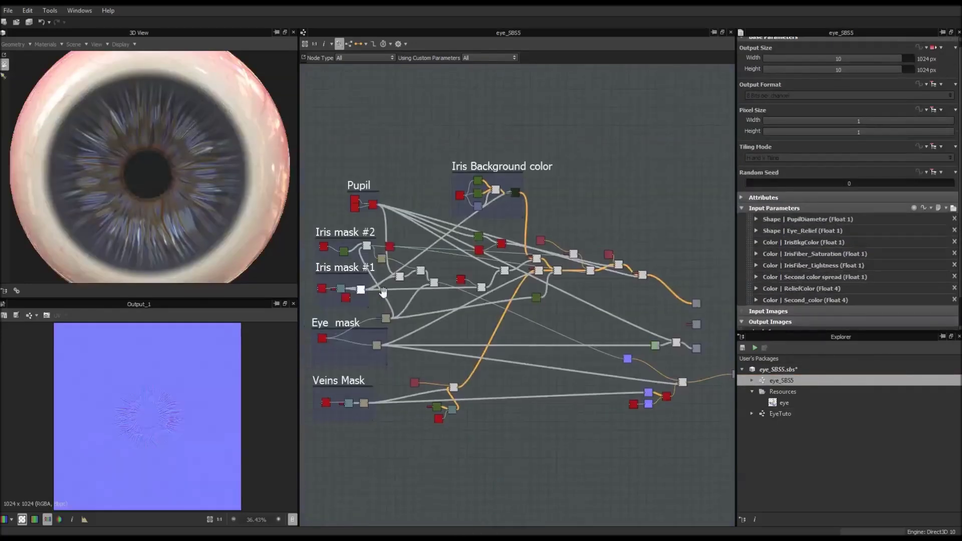
scroll(429, 296, up, 10)
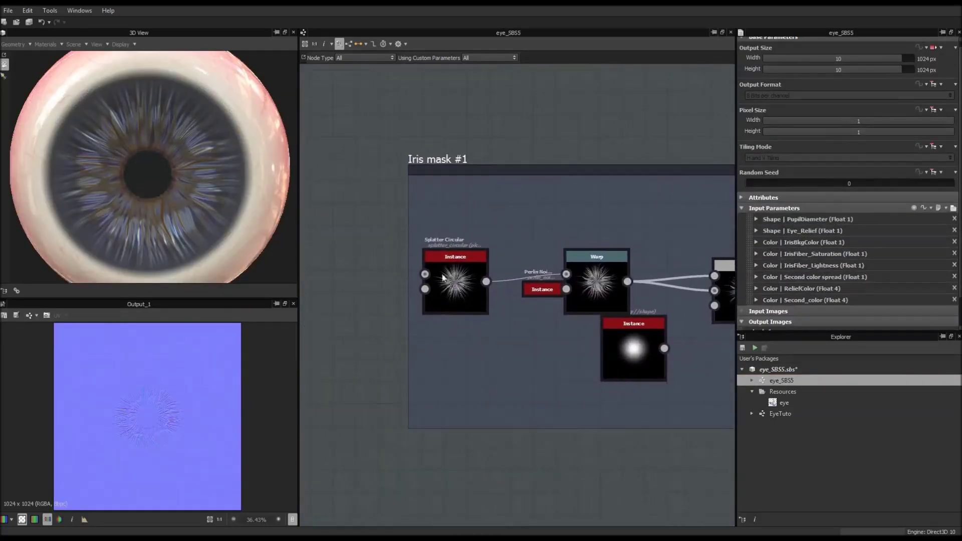
middle_drag(561, 291, 443, 274)
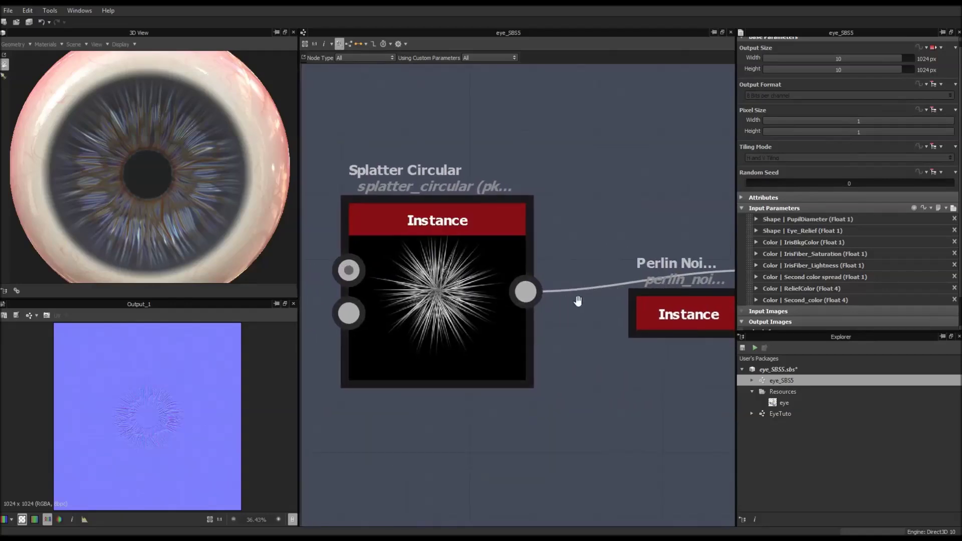
middle_drag(662, 304, 403, 292)
scroll(590, 278, down, 5)
scroll(595, 280, up, 3)
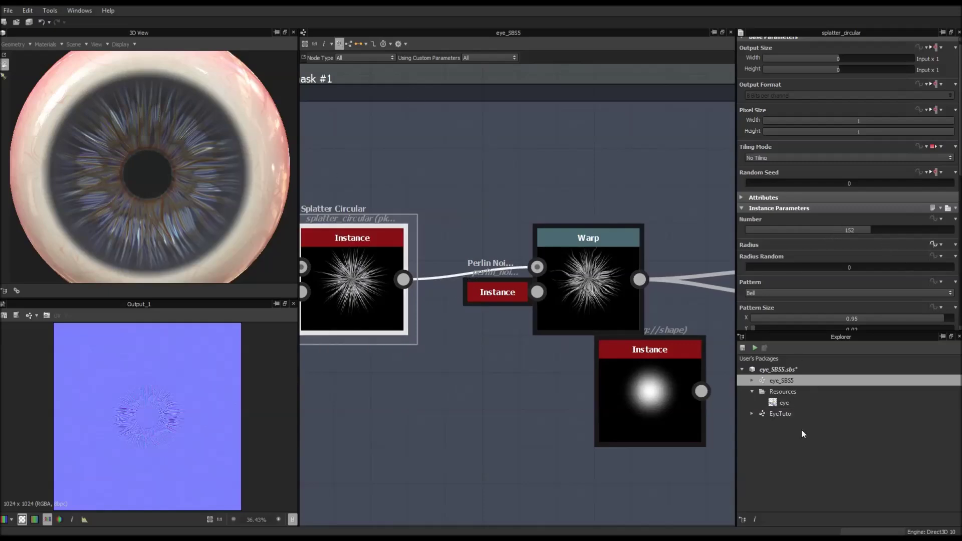
Return to the EyeTuto graph and select the Splatter Circular node inside the Iris frame.
double_click(779, 414)
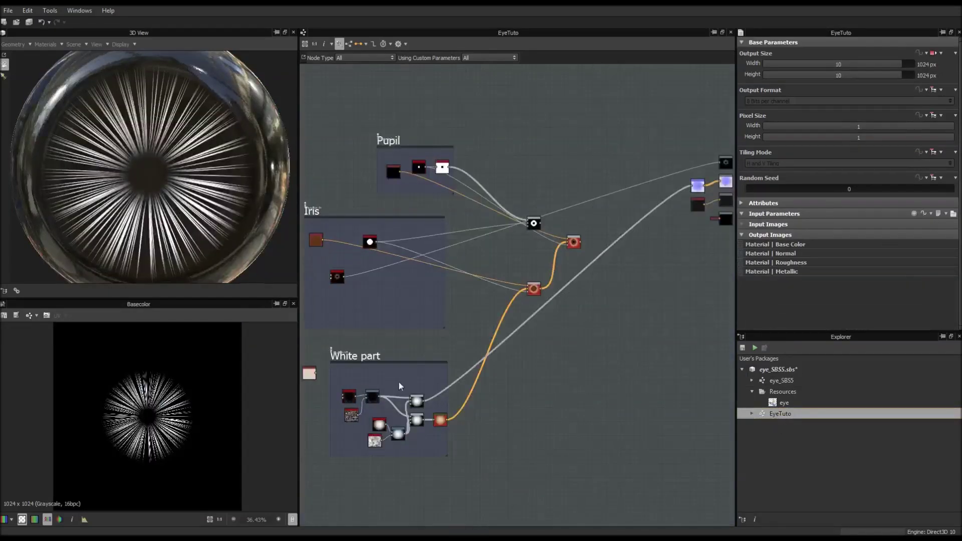
middle_drag(348, 240, 421, 300)
scroll(421, 300, up, 8)
middle_drag(533, 298, 597, 176)
scroll(597, 176, down, 1)
middle_drag(438, 333, 433, 242)
scroll(464, 230, up, 7)
scroll(434, 242, down, 3)
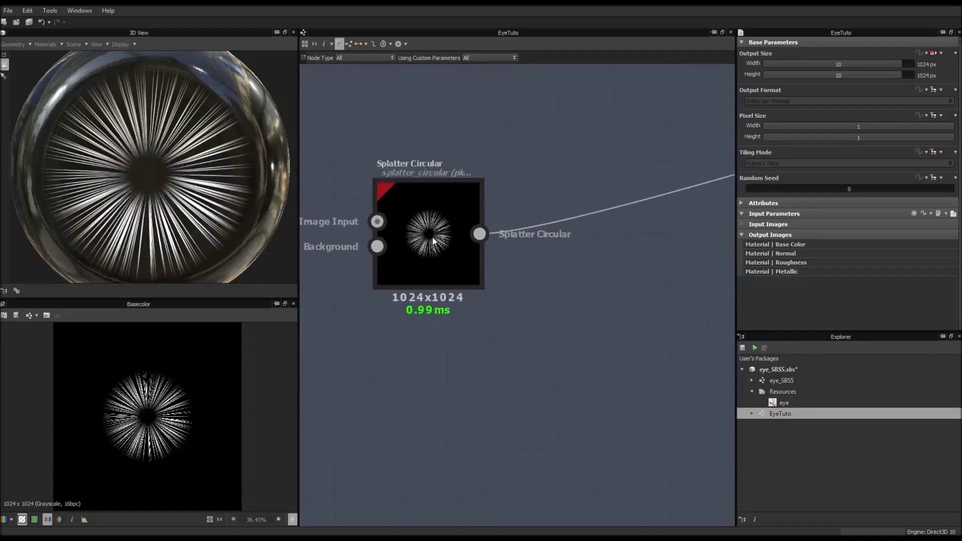
scroll(459, 240, up, 3)
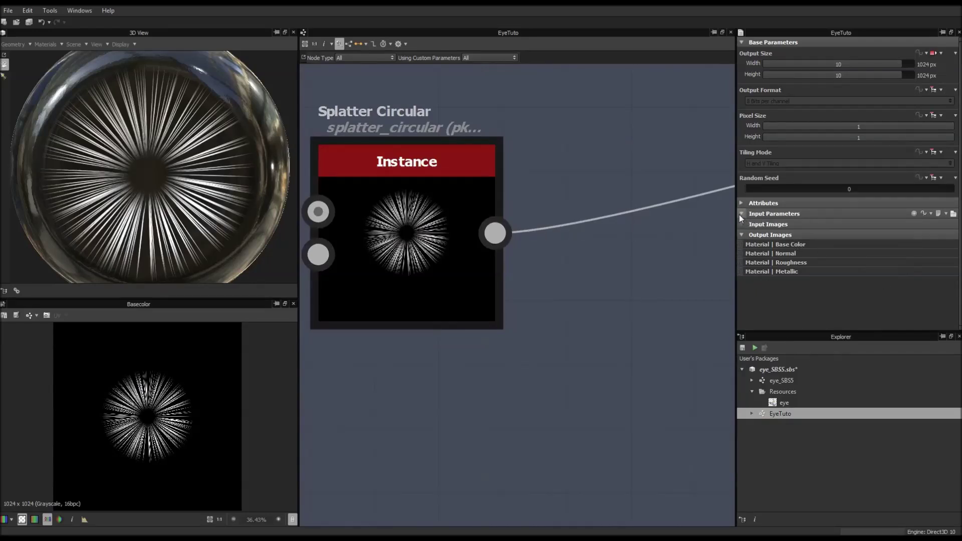
click(462, 207)
Set the Splatter Circular's Pattern Scale to 0.5 and, after trying 0.43, its Pattern Size Random to 0.3.
scroll(825, 270, down, 3)
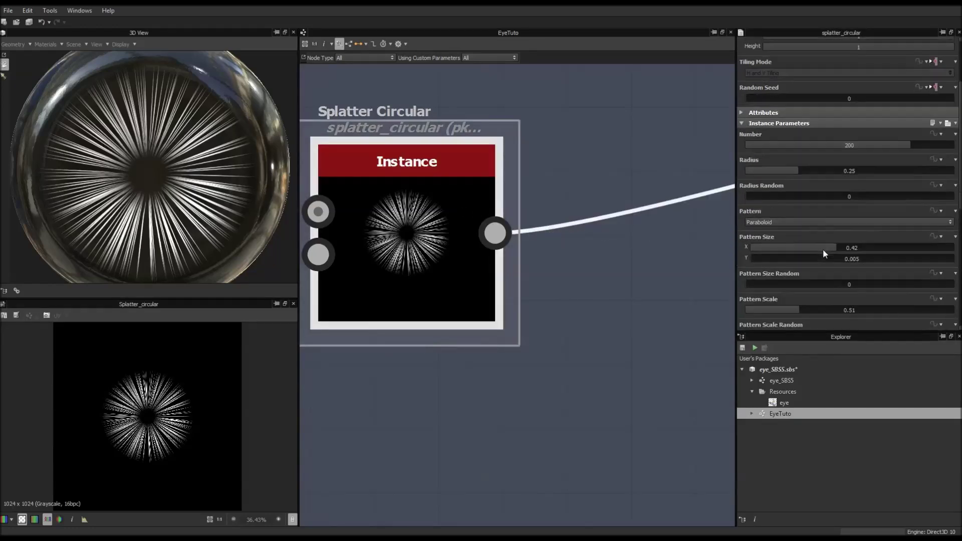
scroll(827, 226, down, 2)
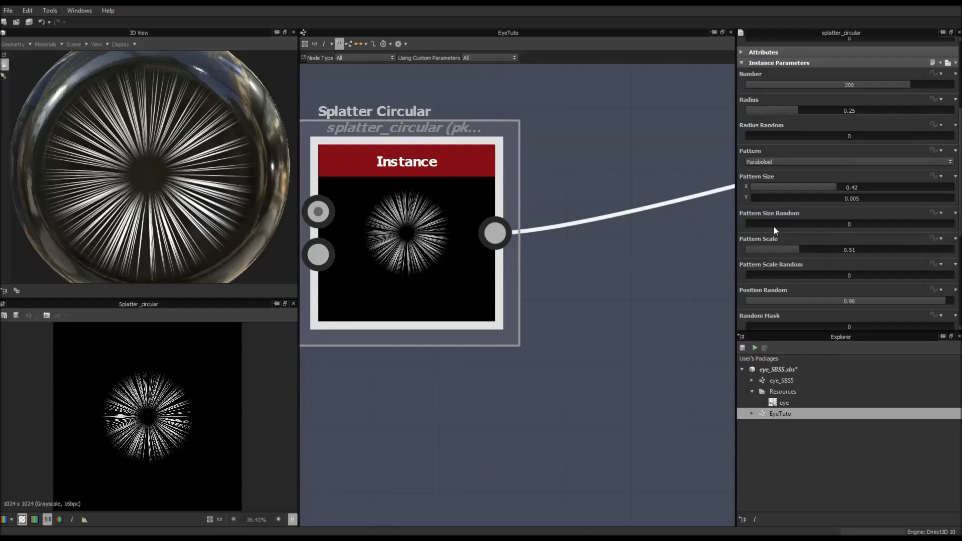
drag(755, 223, 836, 221)
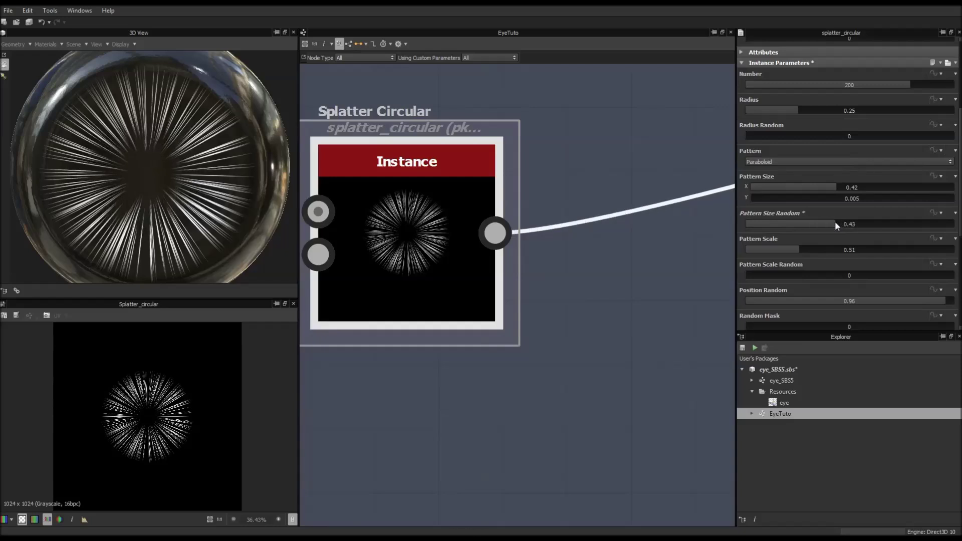
scroll(819, 233, down, 1)
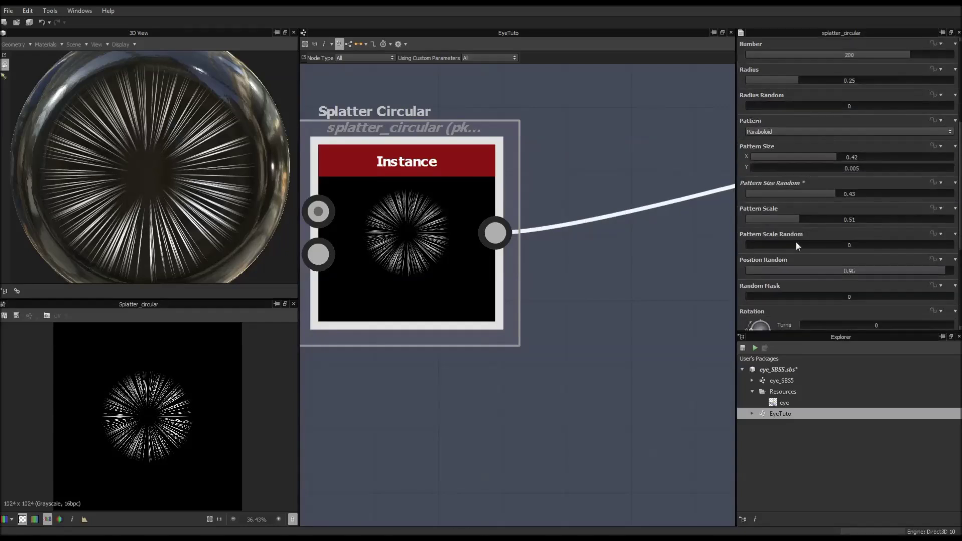
mouse_move(800, 218)
mouse_down()
mouse_move(809, 218)
mouse_move(797, 220)
mouse_up()
mouse_move(833, 194)
mouse_down()
mouse_move(891, 195)
mouse_move(837, 197)
mouse_up()
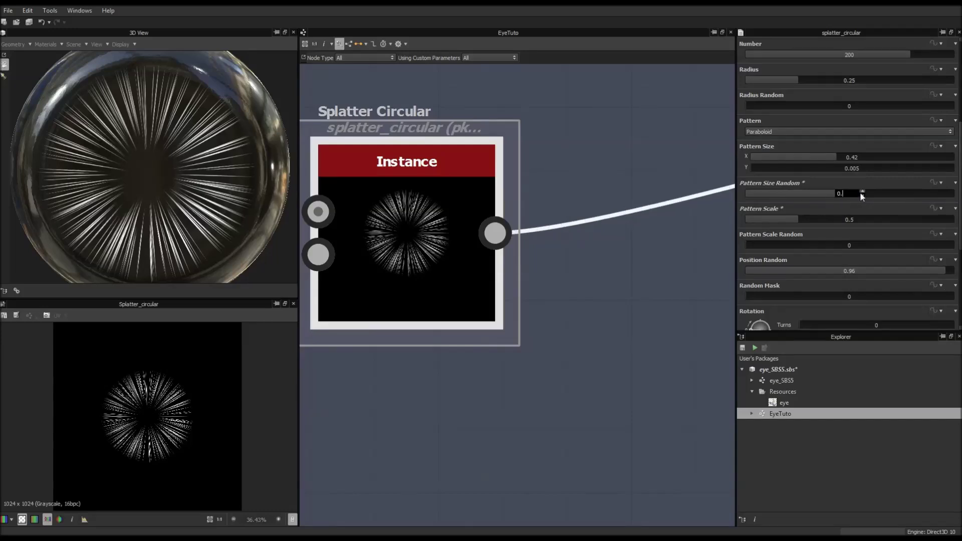
text(3)
key(Return)
Try a Rotation of -270 degrees on the splattered pattern and undo it.
scroll(855, 262, down, 2)
scroll(802, 250, down, 1)
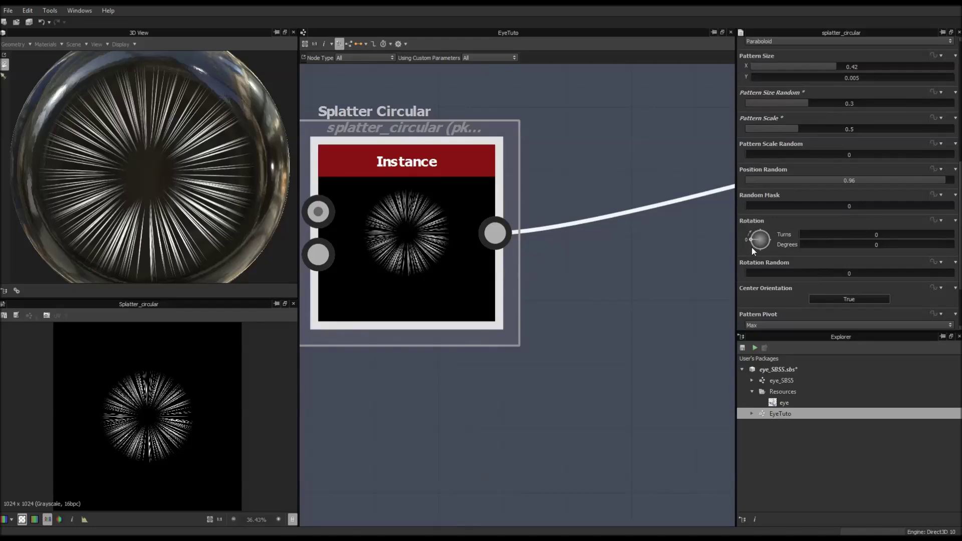
mouse_move(752, 239)
mouse_down()
mouse_move(756, 228)
mouse_move(762, 241)
mouse_up()
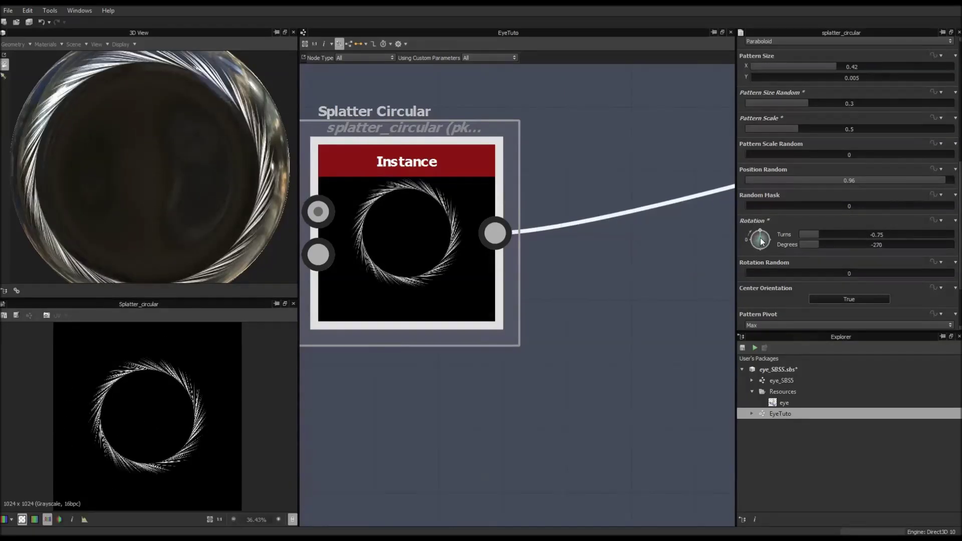
key(ctrl+z)
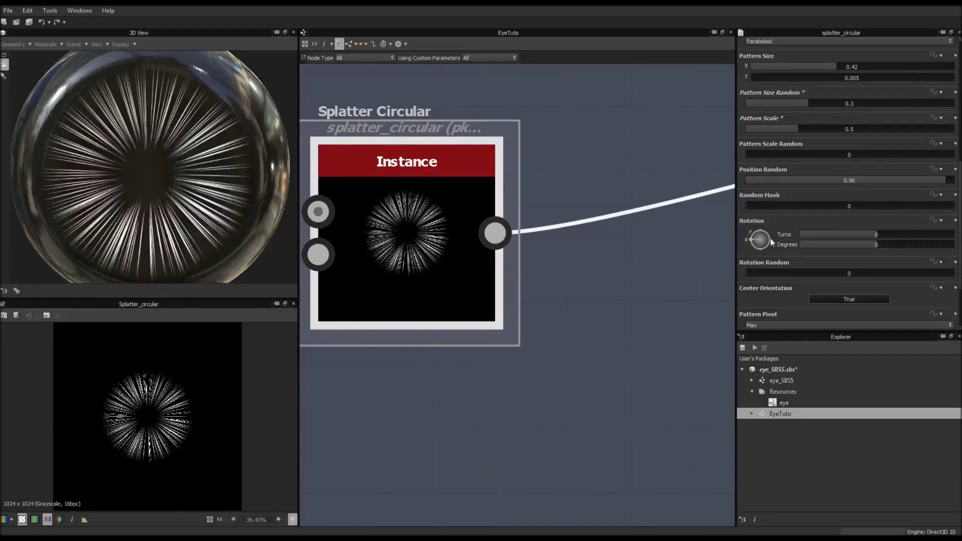
Set the Splatter Circular's Rotation Random to 0.03 and Luminance Random to 0.3, checking the fibres on the 3D eye.
drag(760, 274, 765, 273)
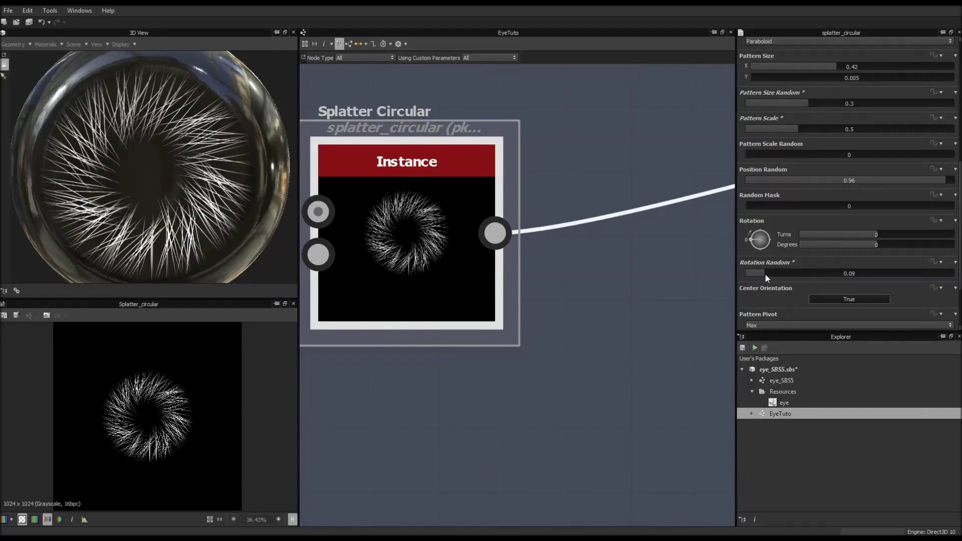
drag(763, 274, 751, 273)
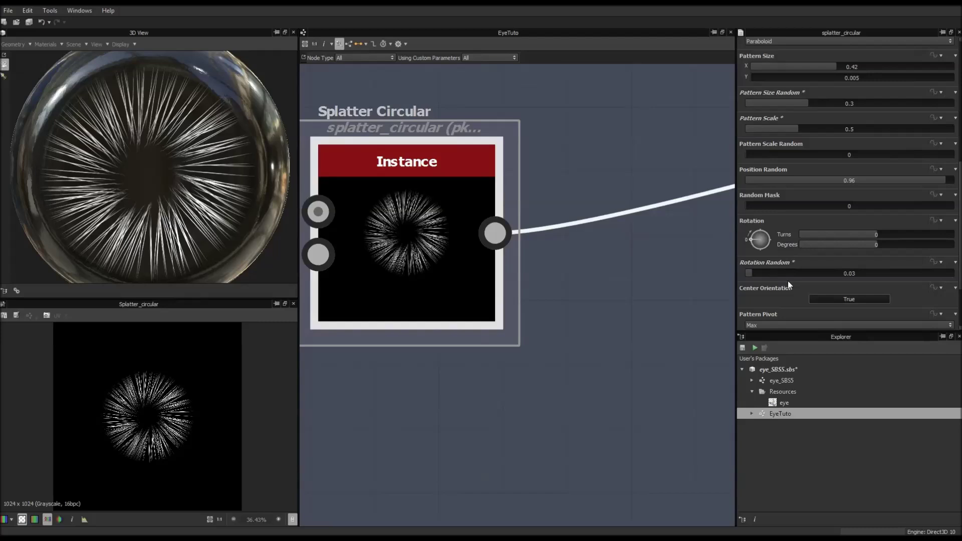
scroll(786, 280, down, 4)
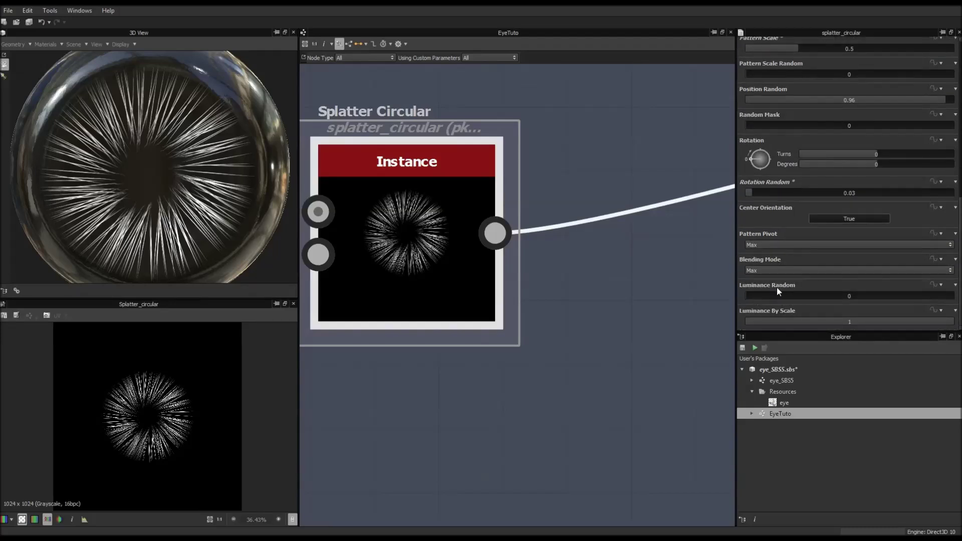
drag(752, 296, 780, 295)
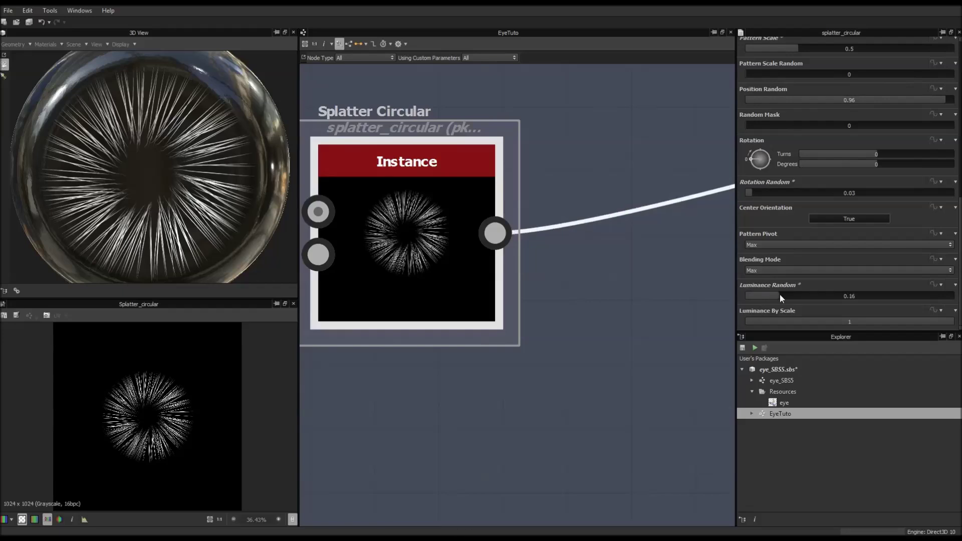
double_click(850, 297)
text(0.3)
key(Return)
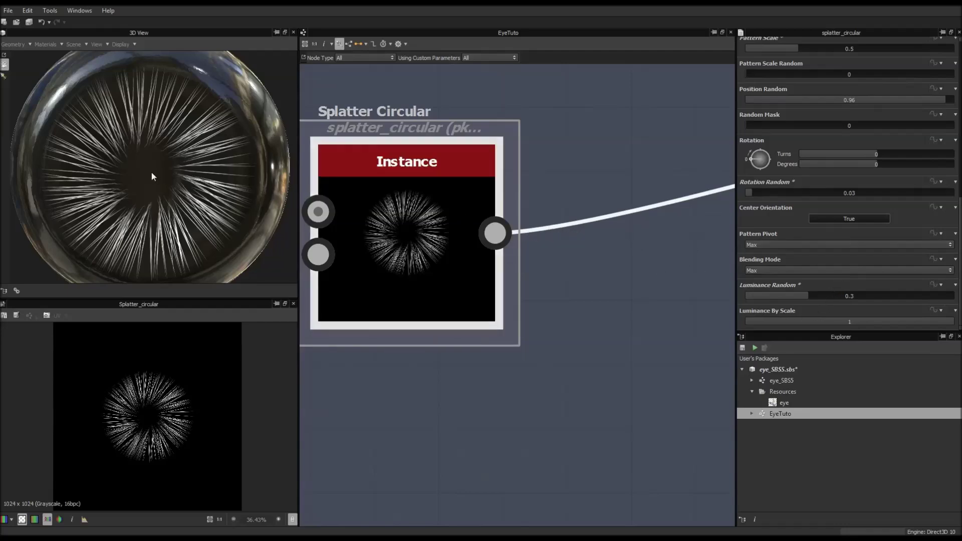
scroll(151, 171, up, 5)
scroll(154, 171, down, 5)
scroll(154, 170, up, 5)
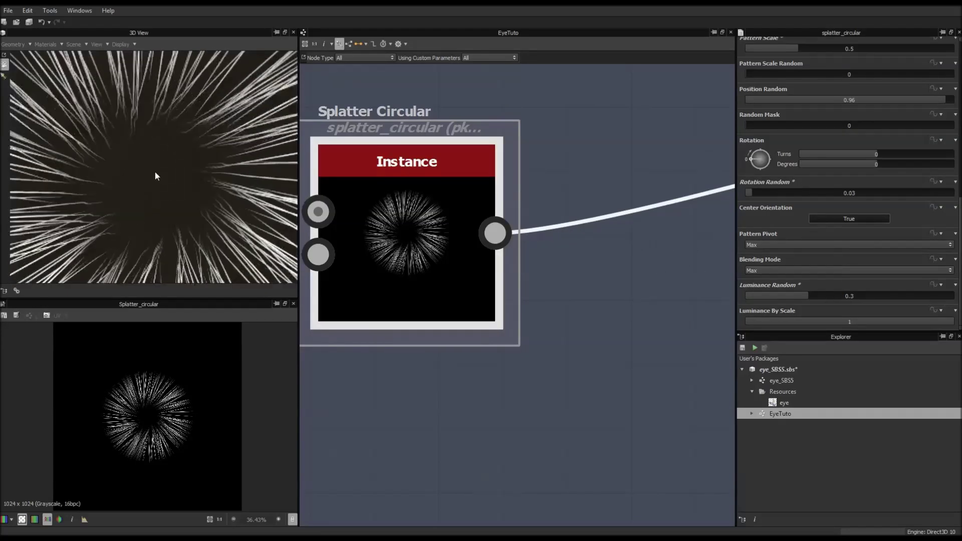
scroll(154, 171, down, 5)
scroll(161, 175, up, 2)
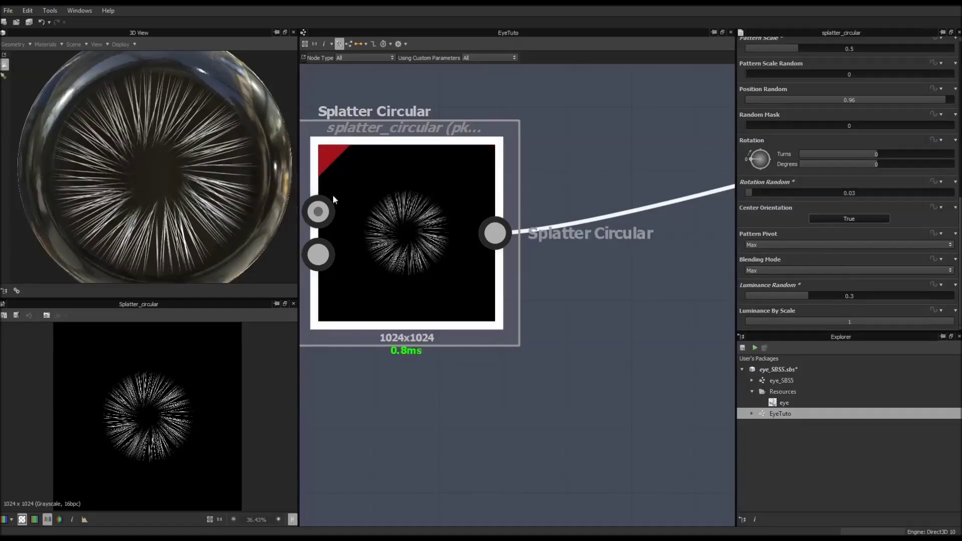
Add a Directional Warp node after the Splatter Circular node in the Iris frame, with the splatter feeding its Input.
mouse_move(579, 270)
middle_down()
mouse_move(550, 243)
mouse_move(587, 270)
mouse_move(568, 274)
middle_up()
scroll(556, 258, down, 2)
scroll(568, 274, down, 2)
scroll(568, 274, up, 2)
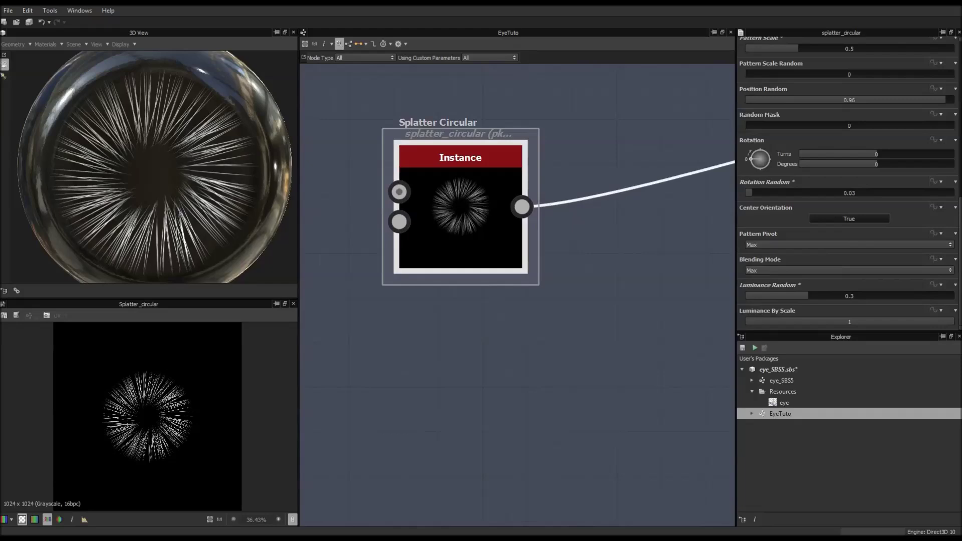
middle_drag(578, 316, 561, 321)
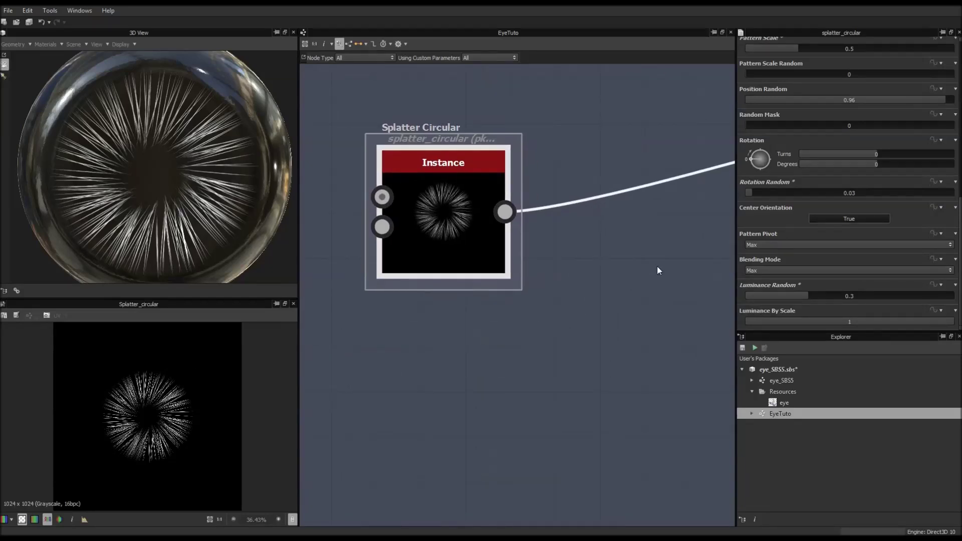
key(space)
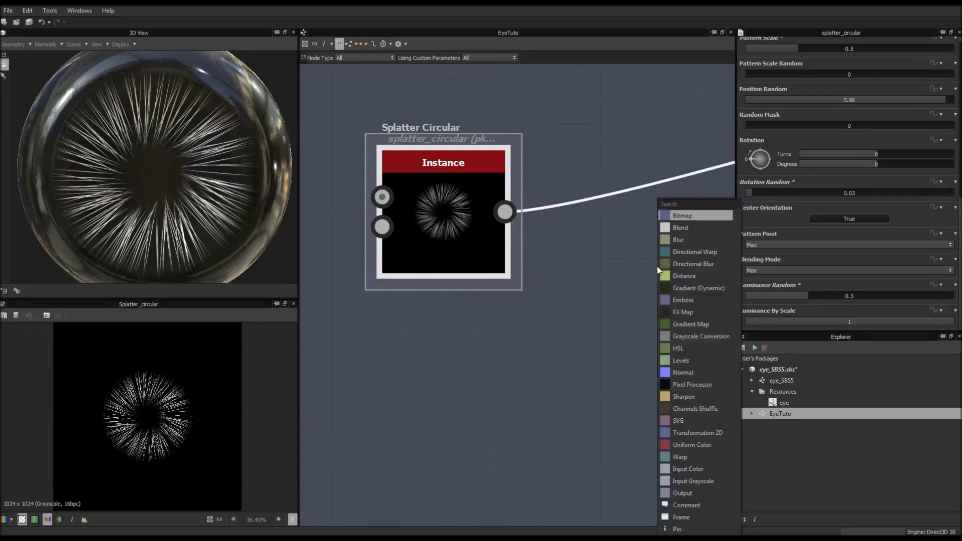
text(warp)
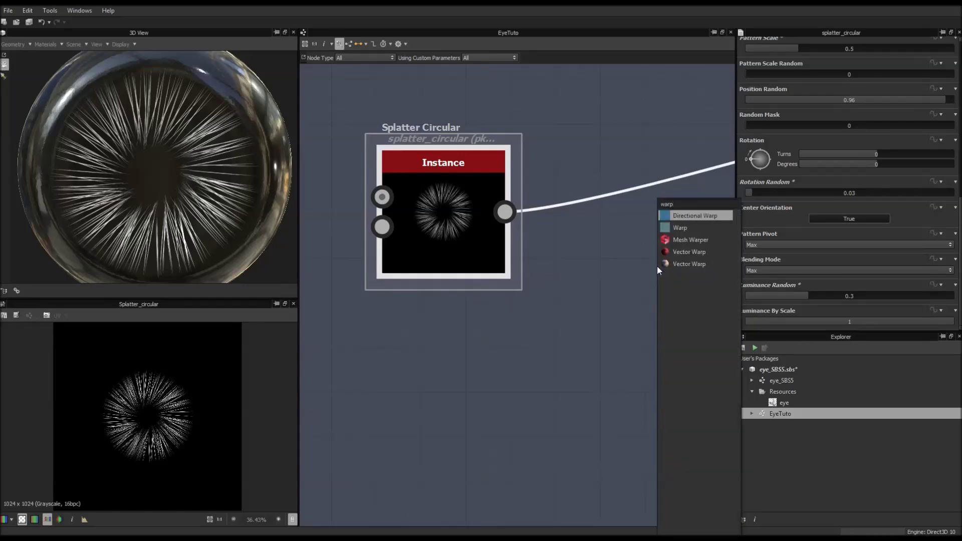
key(Return)
drag(666, 200, 665, 263)
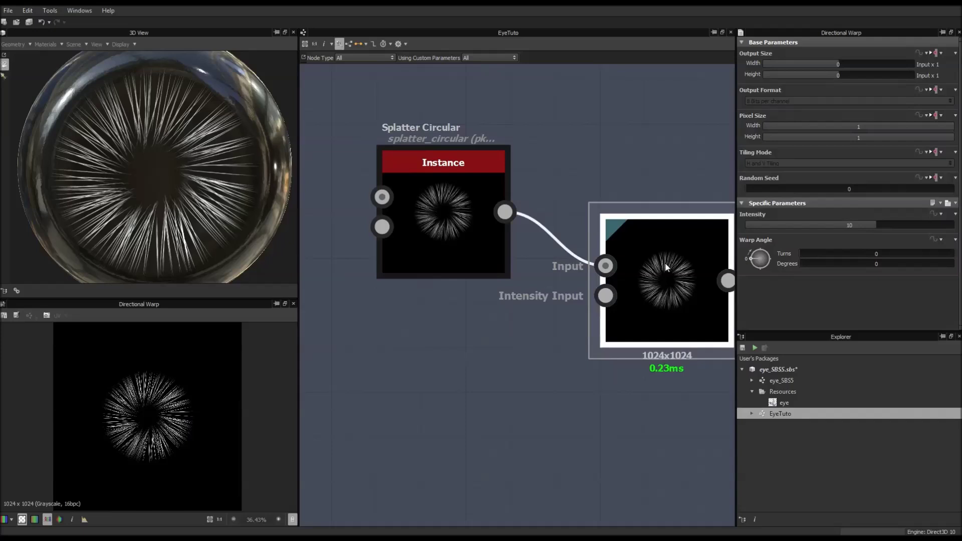
Add a Perlin Noise Zoom node below the Splatter Circular and connect it to the Directional Warp's Intensity Input.
scroll(661, 256, down, 4)
click(452, 297)
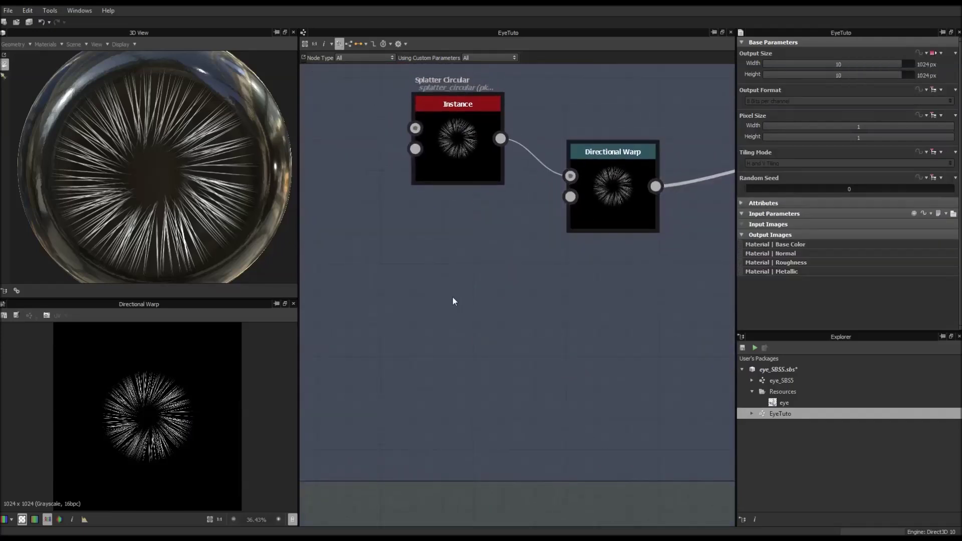
key(space)
text(perlin)
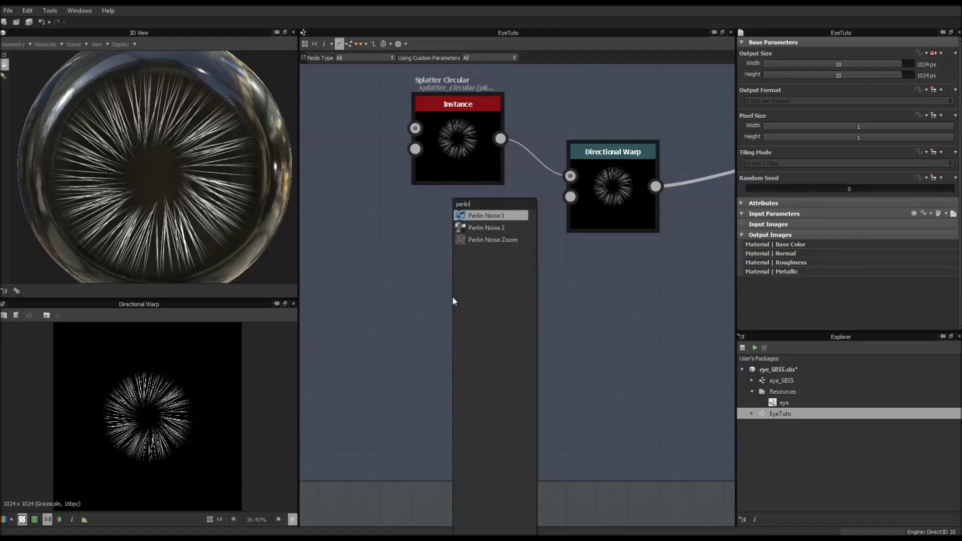
key(Down)
key(Down)
key(Return)
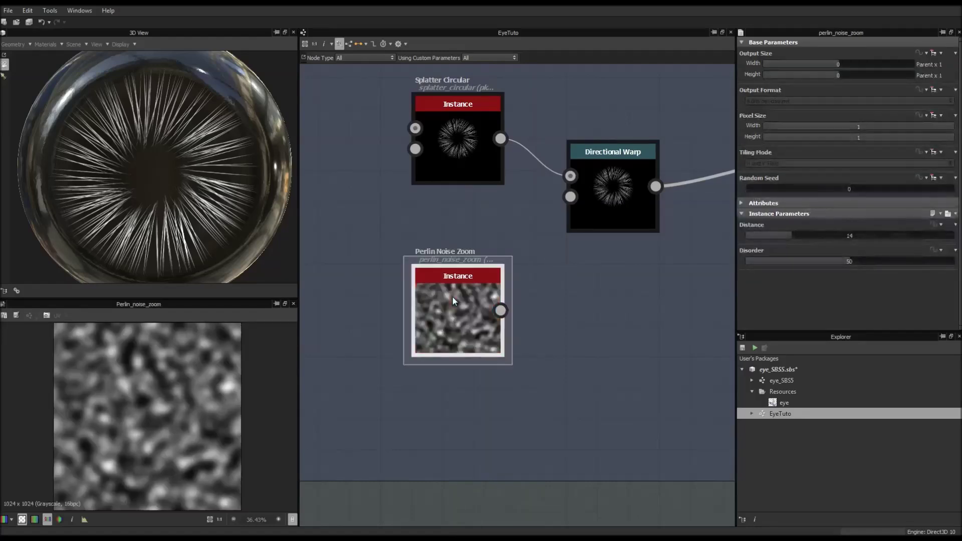
drag(501, 311, 560, 203)
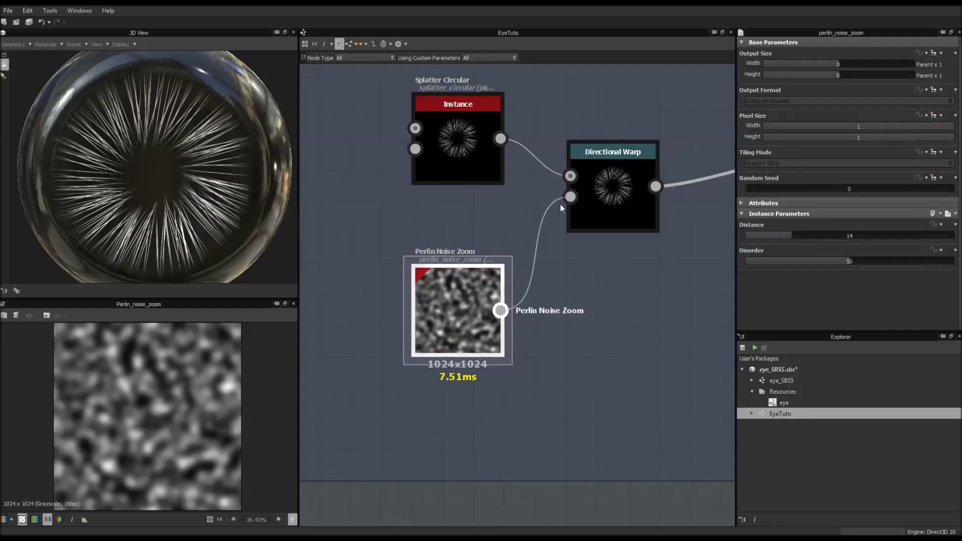
drag(469, 295, 484, 265)
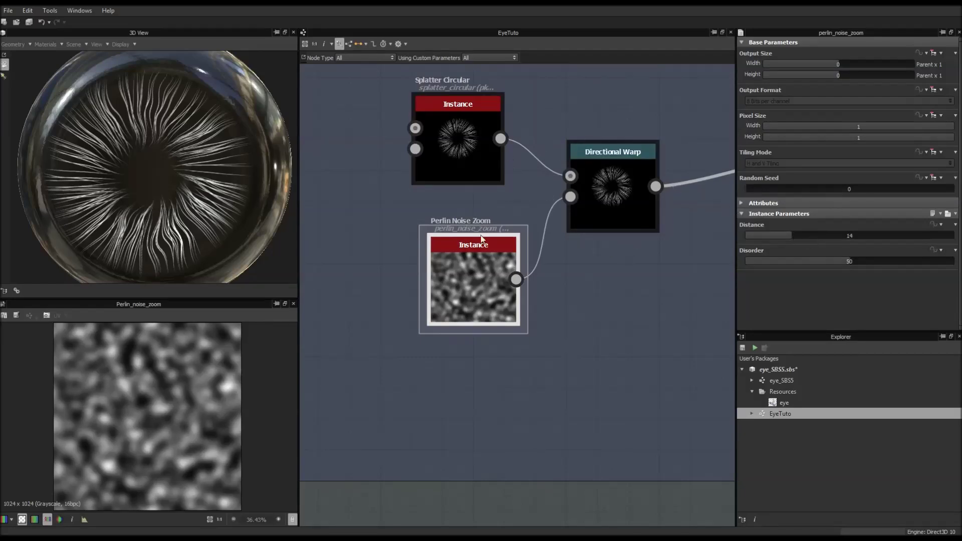
Set the Splatter Circular's Number to 400 and compare the fibres with the close-up human eye photos in the browser.
click(446, 169)
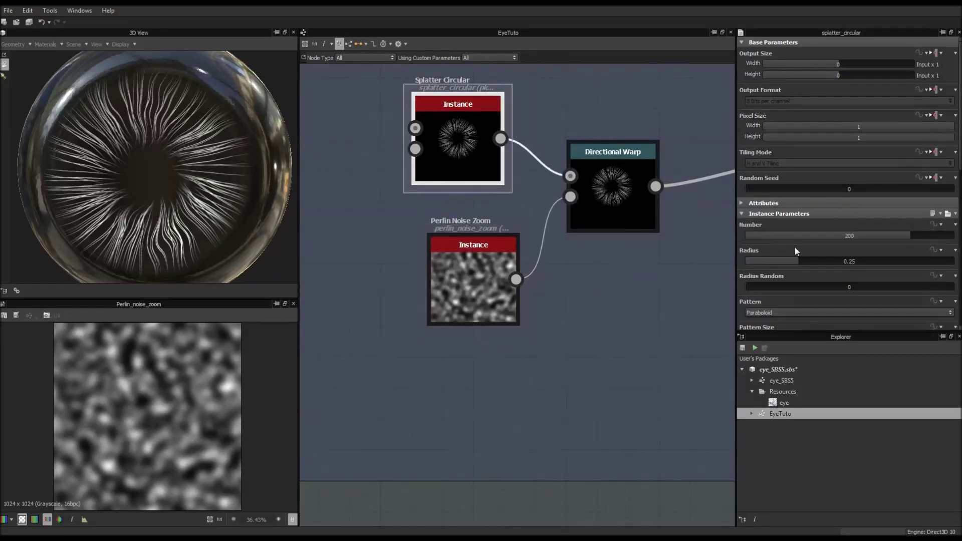
double_click(849, 238)
text(400)
key(Return)
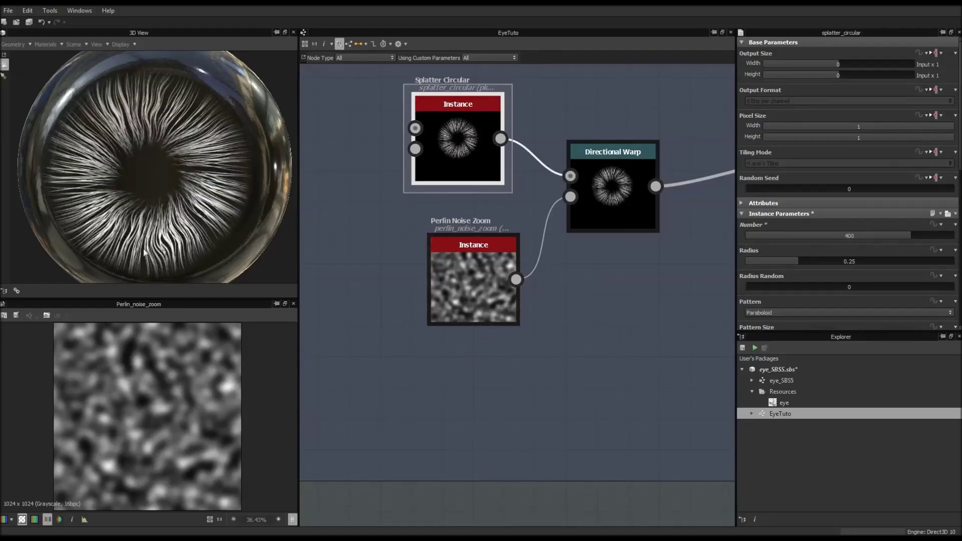
drag(0, 25, 264, 11)
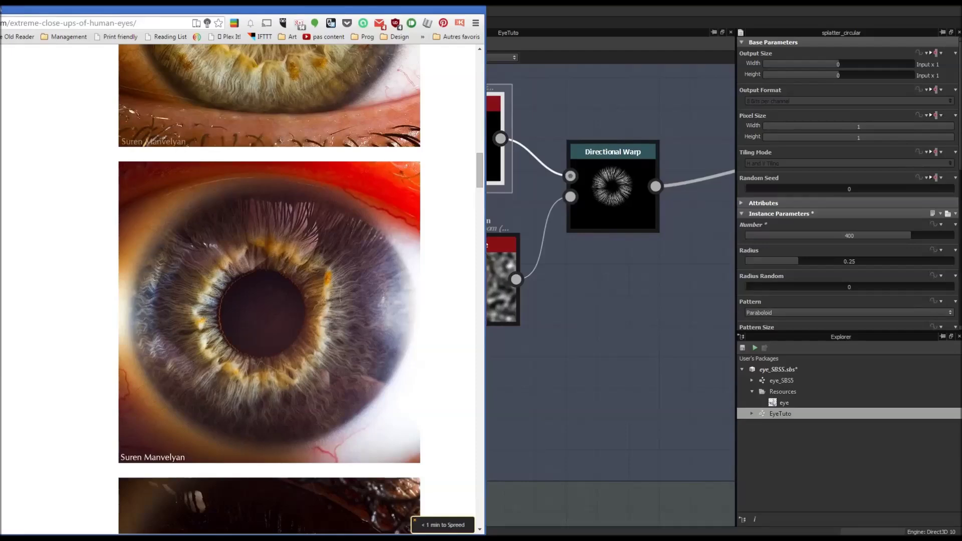
key(alt+Tab)
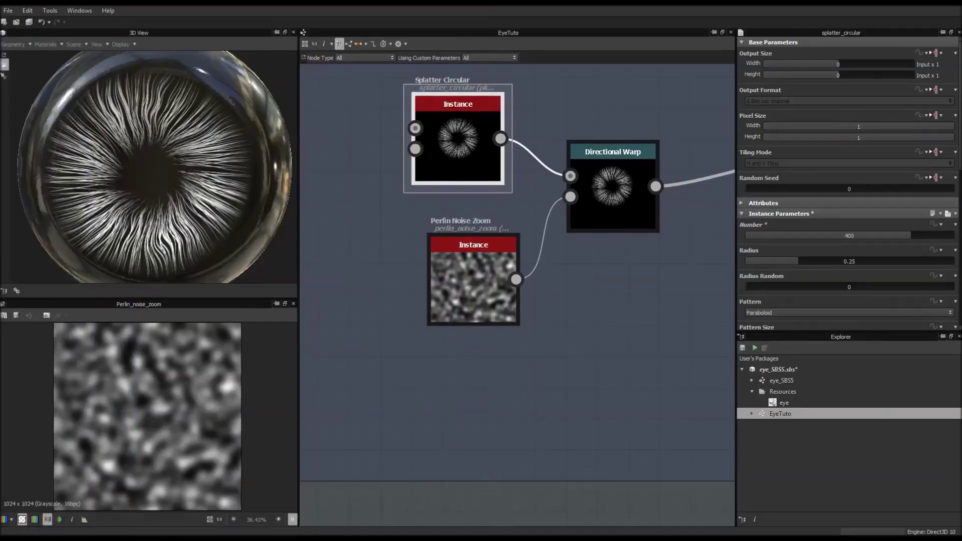
Preview the final eye colour Blend and inspect the iris Blend together with the Iris frame nodes feeding it.
scroll(534, 242, down, 6)
middle_drag(594, 217, 410, 215)
scroll(519, 216, up, 2)
middle_drag(479, 259, 581, 230)
scroll(544, 229, down, 3)
middle_drag(619, 184, 575, 222)
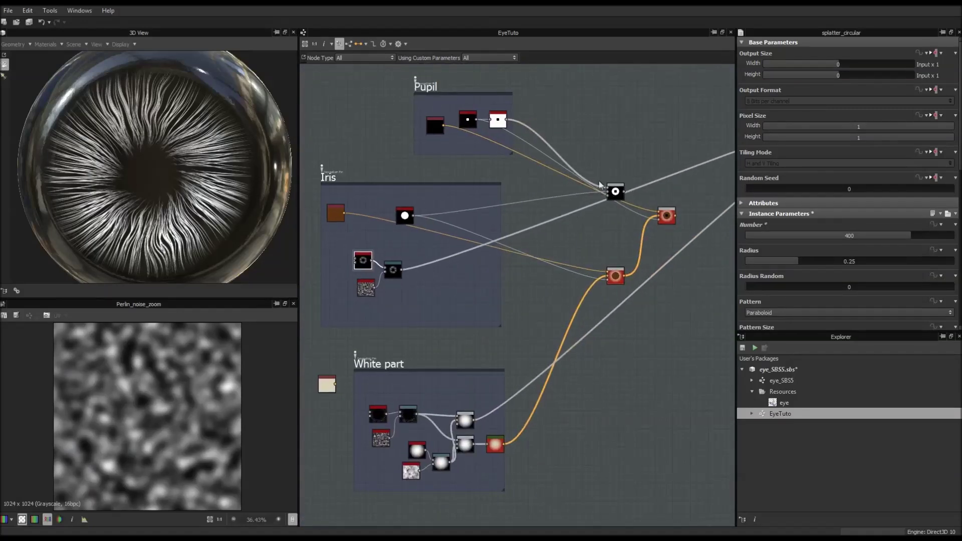
double_click(669, 219)
middle_drag(657, 223, 534, 200)
scroll(489, 272, up, 4)
scroll(463, 276, down, 5)
click(547, 272)
middle_drag(404, 273, 593, 262)
scroll(398, 261, down, 1)
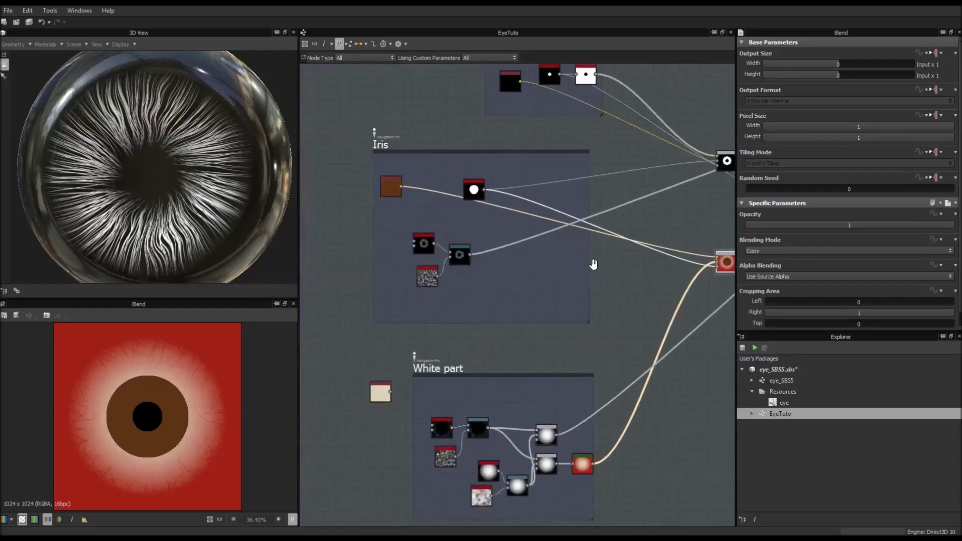
Set the iris Uniform Color to a dark grey-blue with H 220, S 52 and V 77, and check it against the eye photos.
click(391, 189)
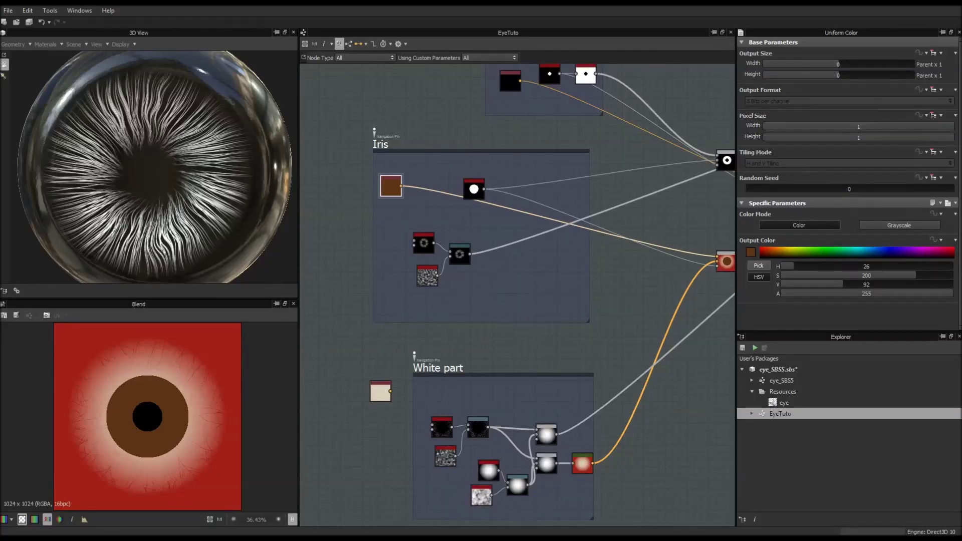
click(128, 283)
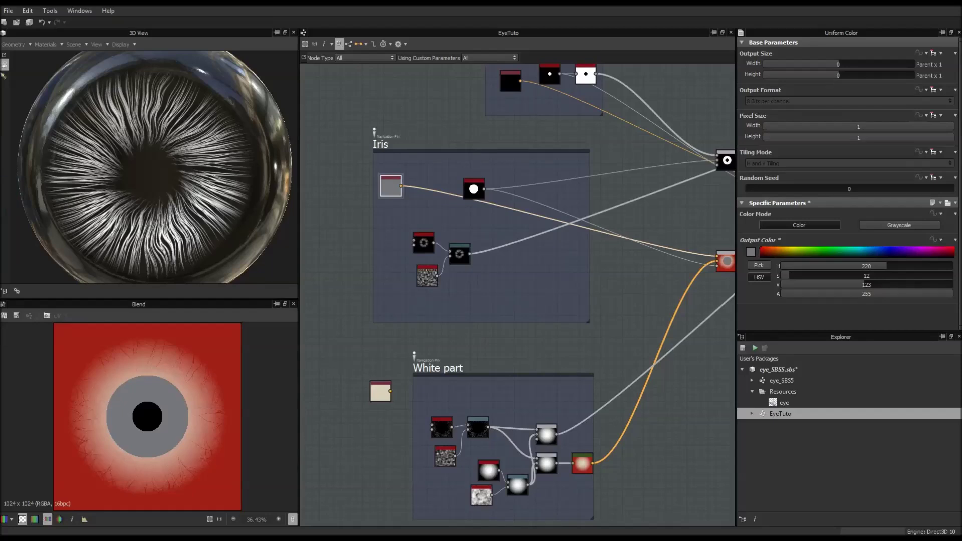
drag(864, 284, 814, 275)
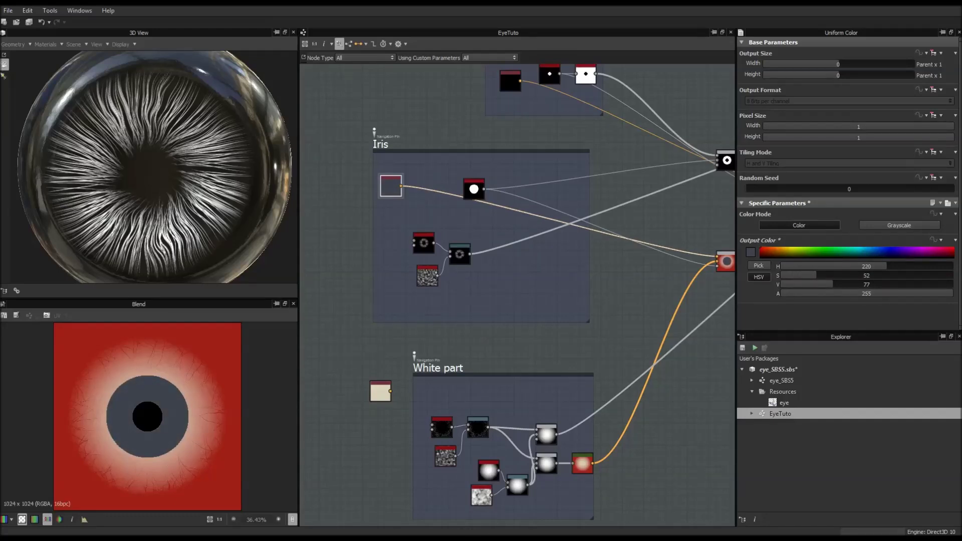
drag(1, 55, 236, 49)
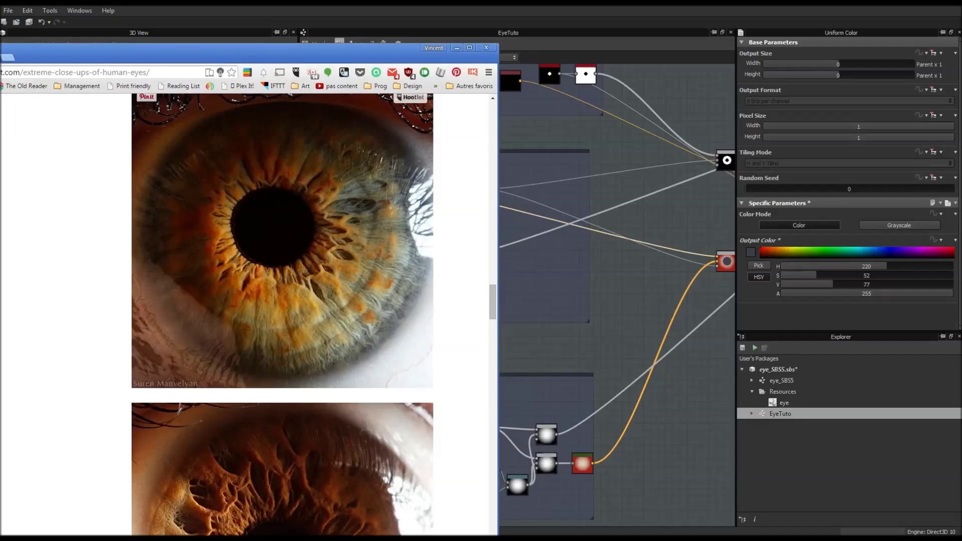
drag(416, 53, 4, 53)
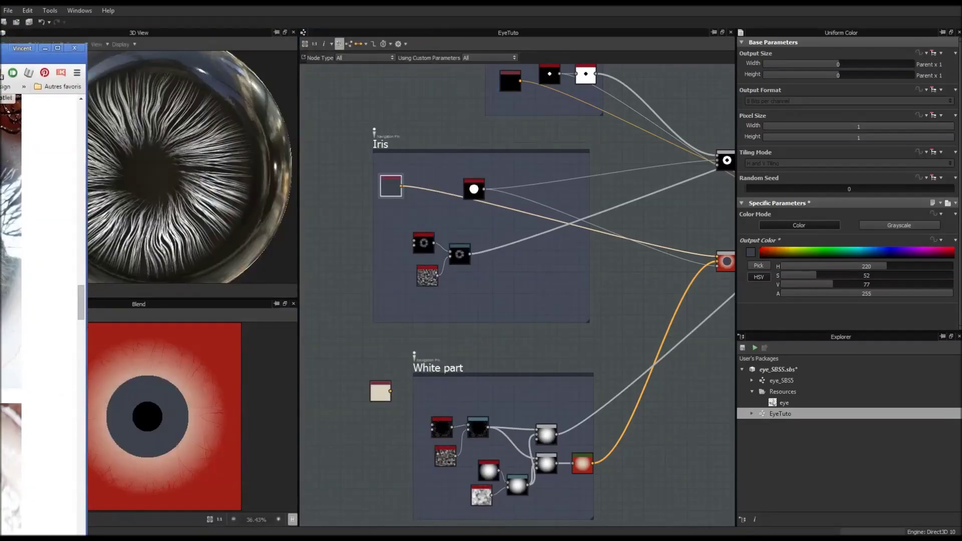
key(alt+Tab)
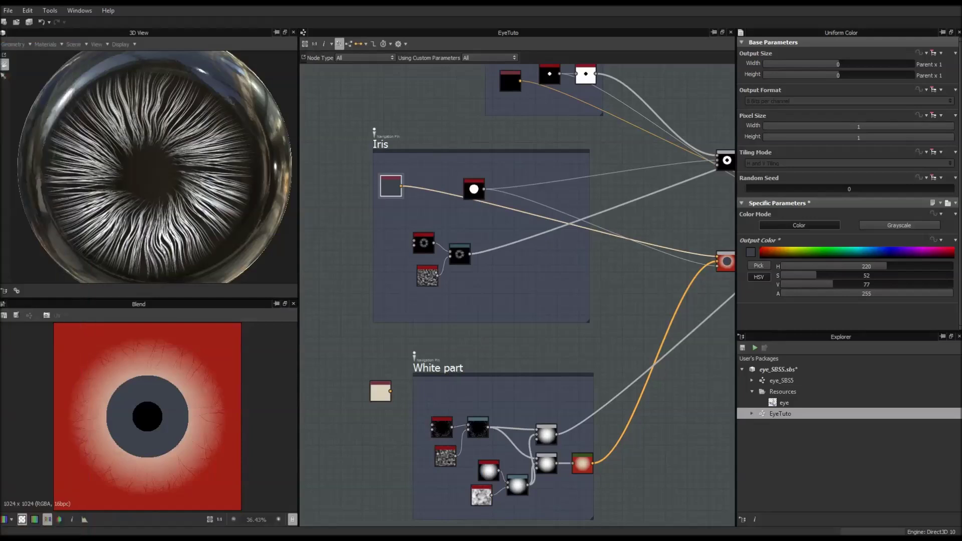
Insert a Blur node after the iris disc Shape and set its Intensity to 2.16.
middle_drag(520, 186, 478, 243)
double_click(386, 229)
scroll(476, 247, up, 3)
middle_drag(397, 249, 457, 256)
scroll(516, 226, down, 3)
middle_drag(534, 223, 522, 233)
drag(460, 240, 460, 226)
key(space)
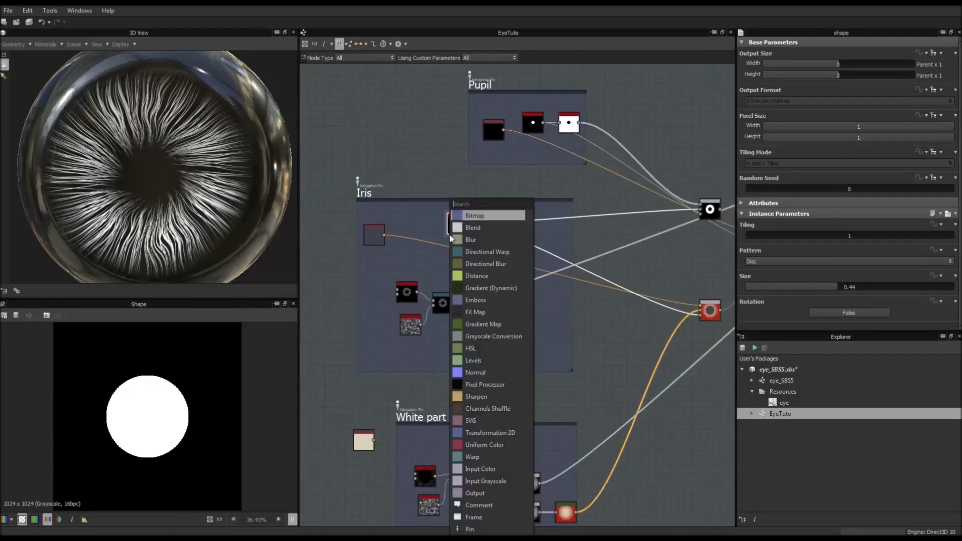
text(blur)
key(Return)
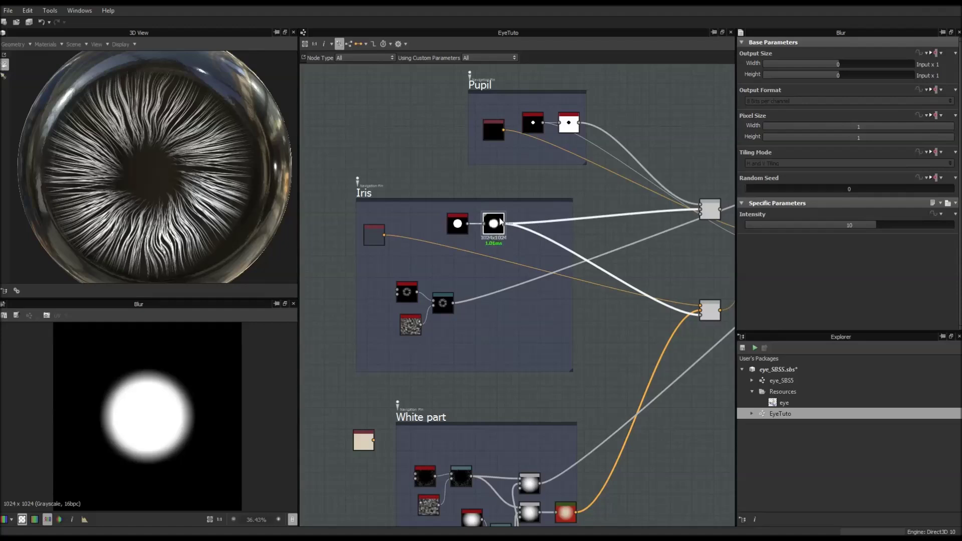
drag(855, 225, 774, 239)
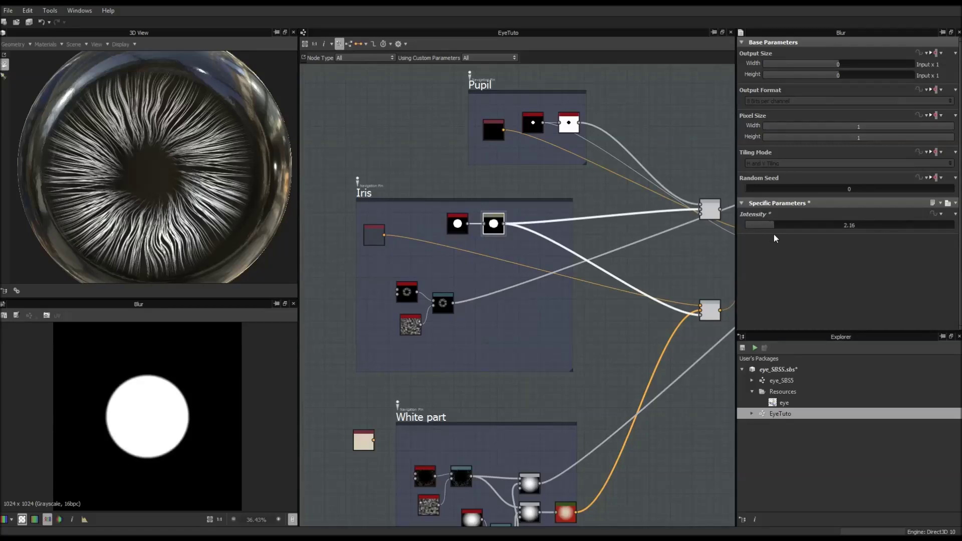
Preview the final colour Blend, connect it to the Base Color output and check the result on the 3D eye.
scroll(473, 242, up, 3)
scroll(488, 246, down, 3)
middle_drag(486, 282, 460, 249)
scroll(467, 254, down, 1)
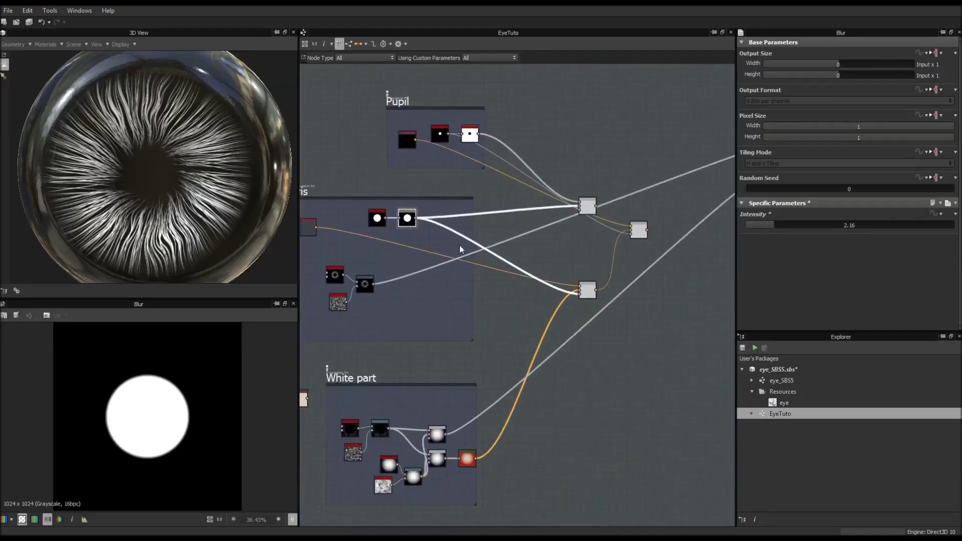
double_click(638, 233)
middle_drag(638, 232, 517, 271)
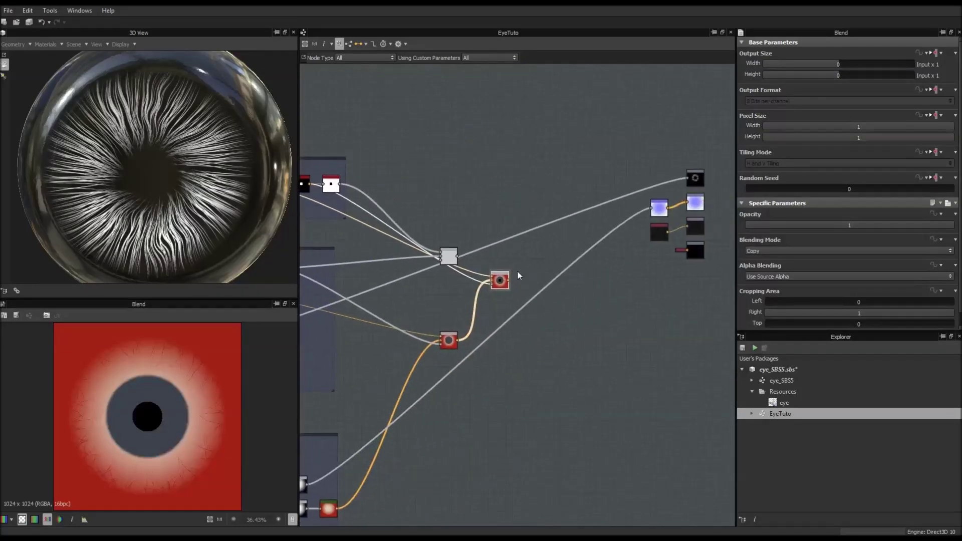
drag(509, 280, 686, 178)
drag(129, 171, 148, 150)
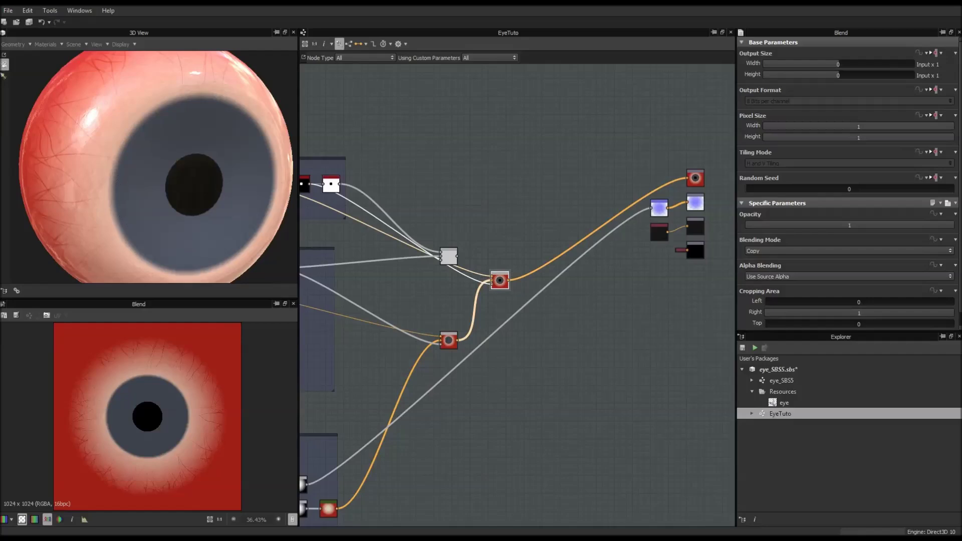
Compare the iris colour Blend with the Directional Warp fibres by previewing each node.
middle_drag(429, 342, 545, 296)
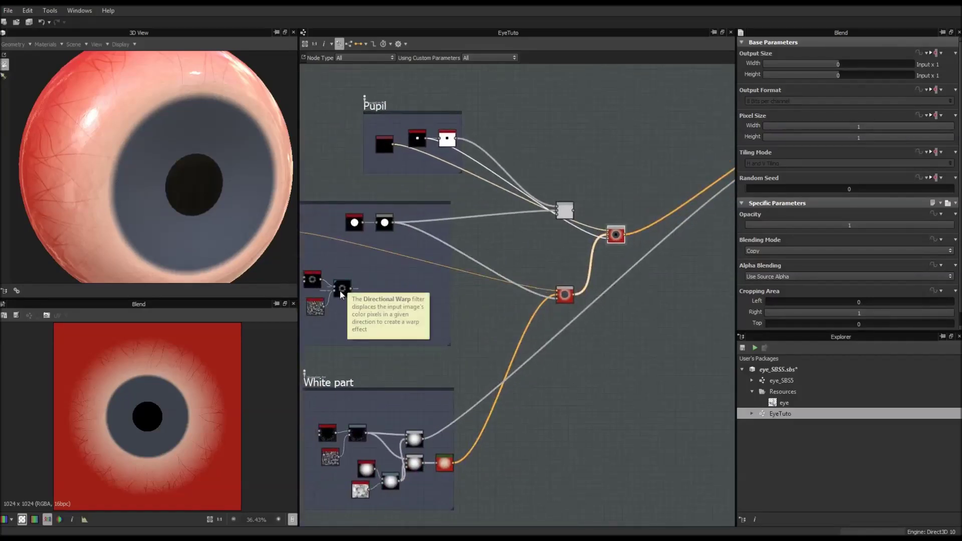
click(564, 294)
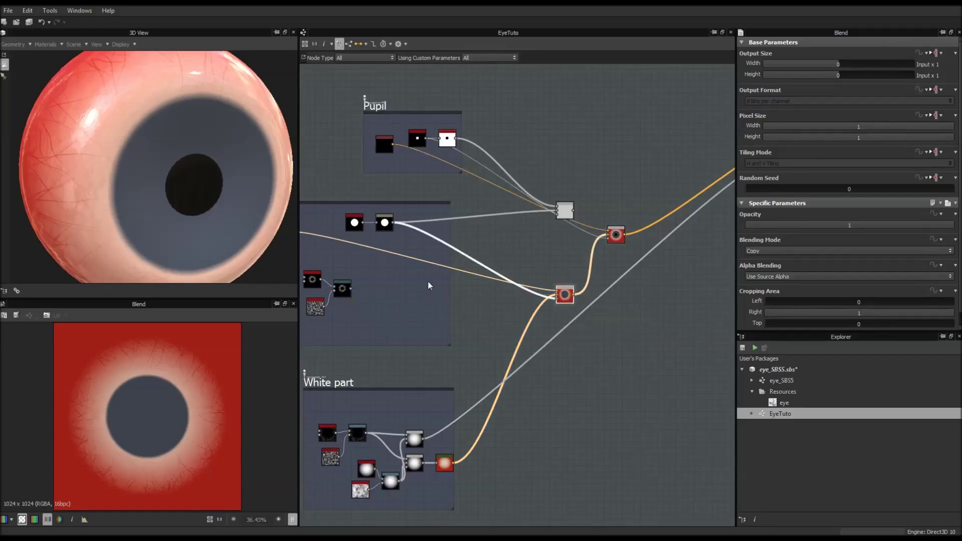
click(344, 288)
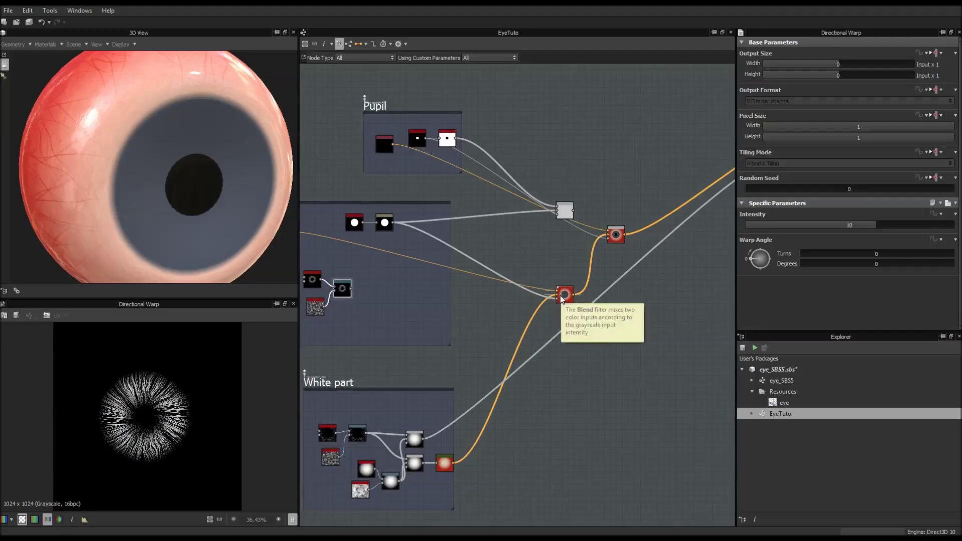
click(563, 295)
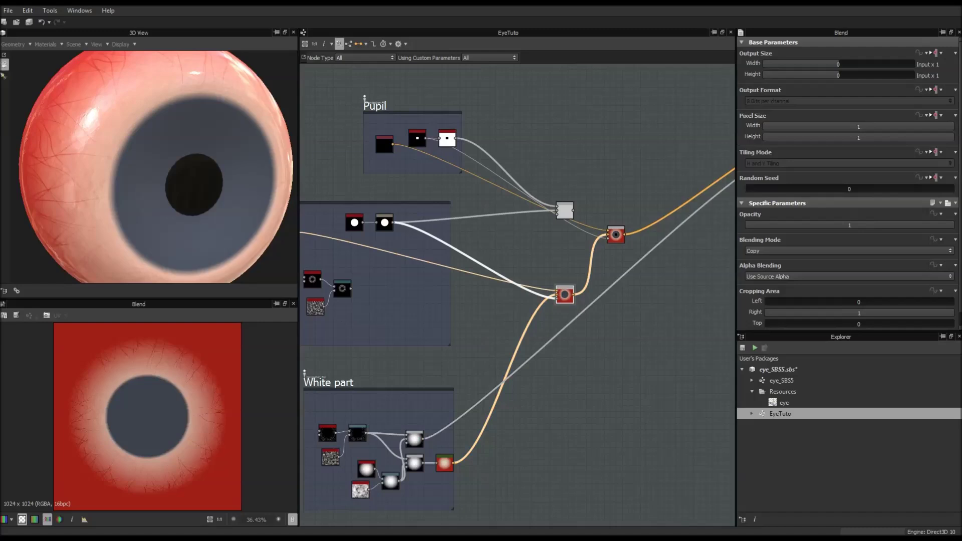
Add a Gradient Map after the Directional Warp node and place it farther along inside the Iris frame.
scroll(400, 276, up, 4)
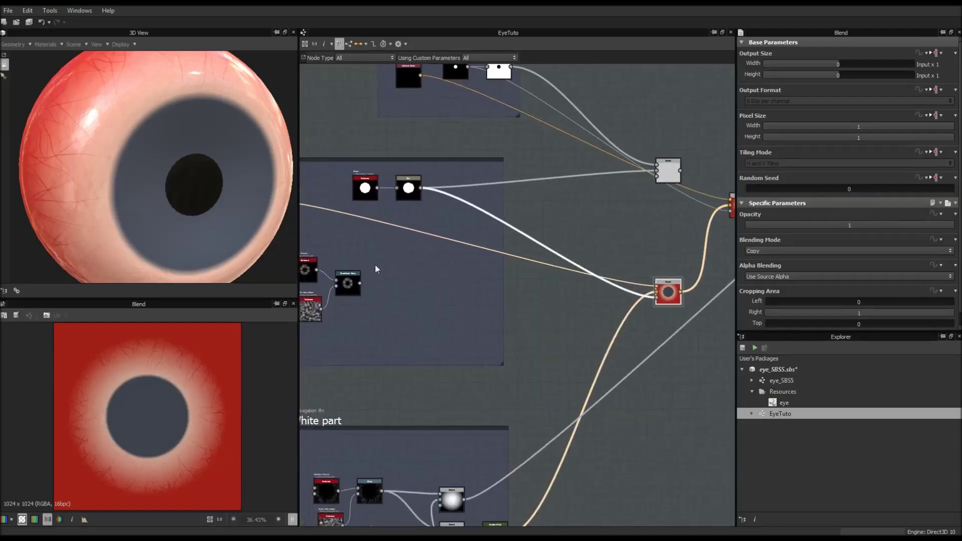
click(348, 282)
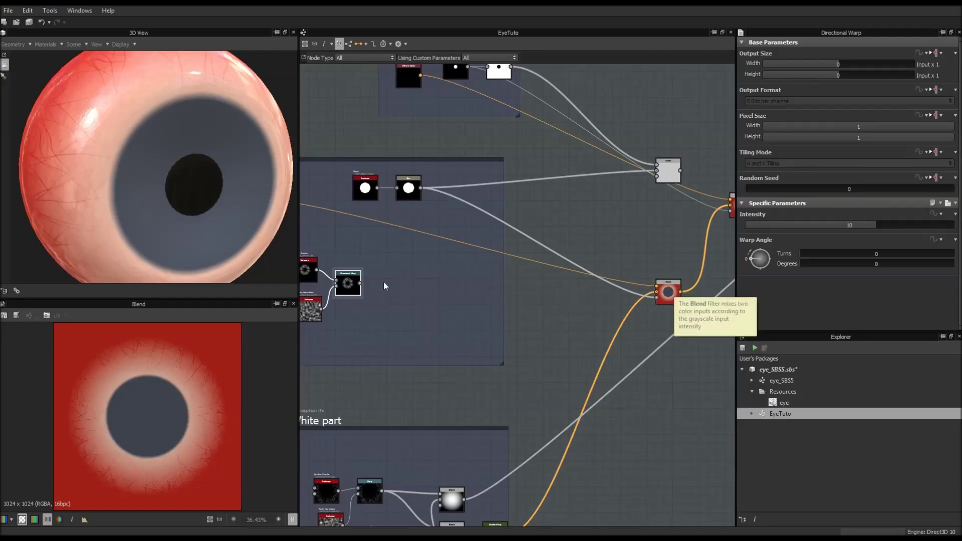
key(space)
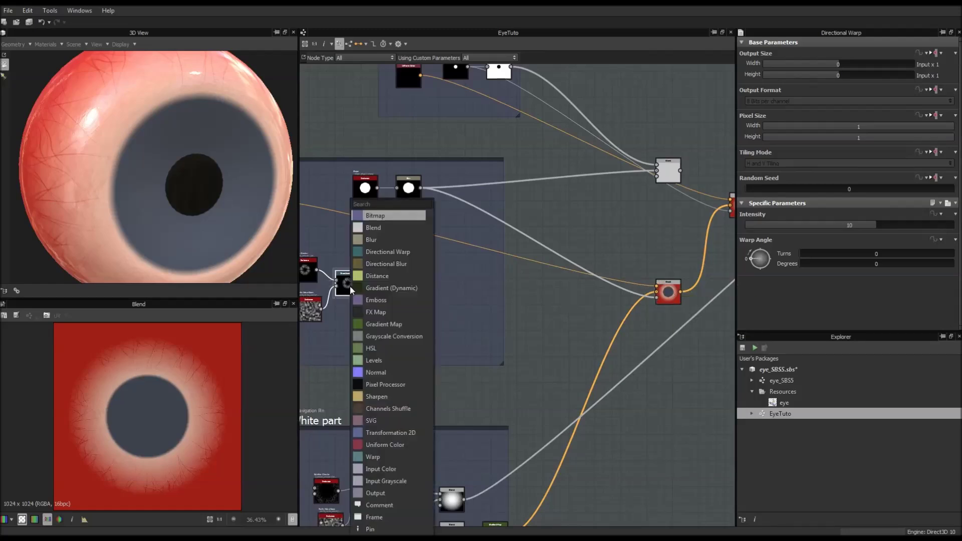
text(gr)
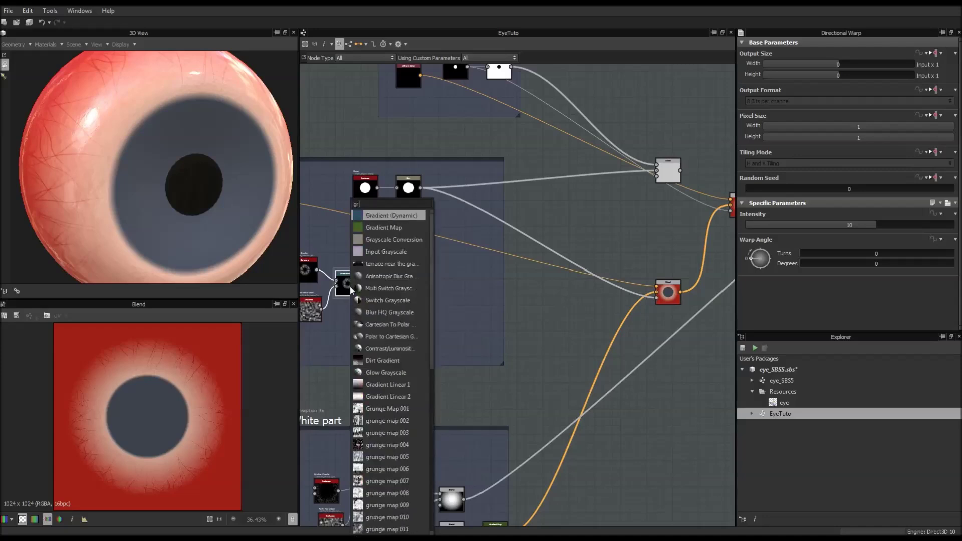
text(adient)
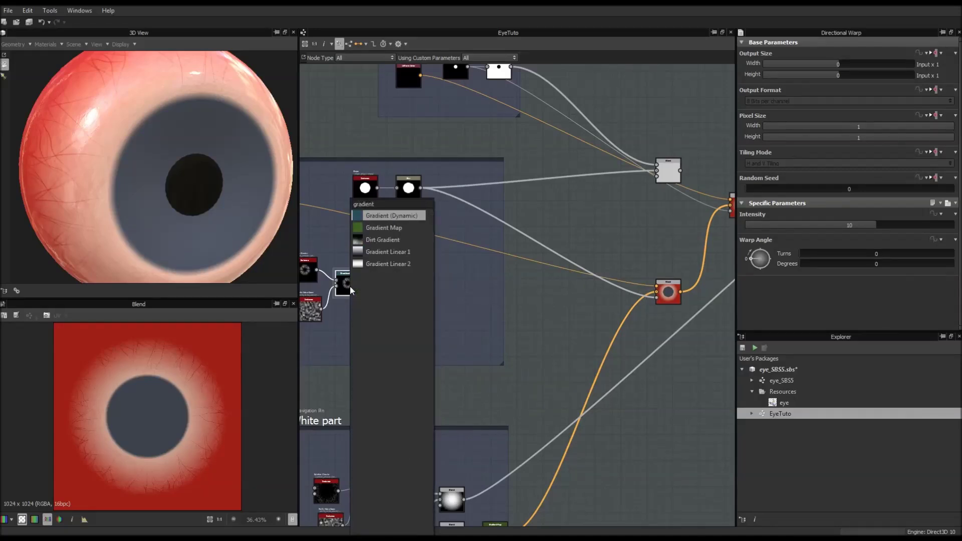
click(395, 229)
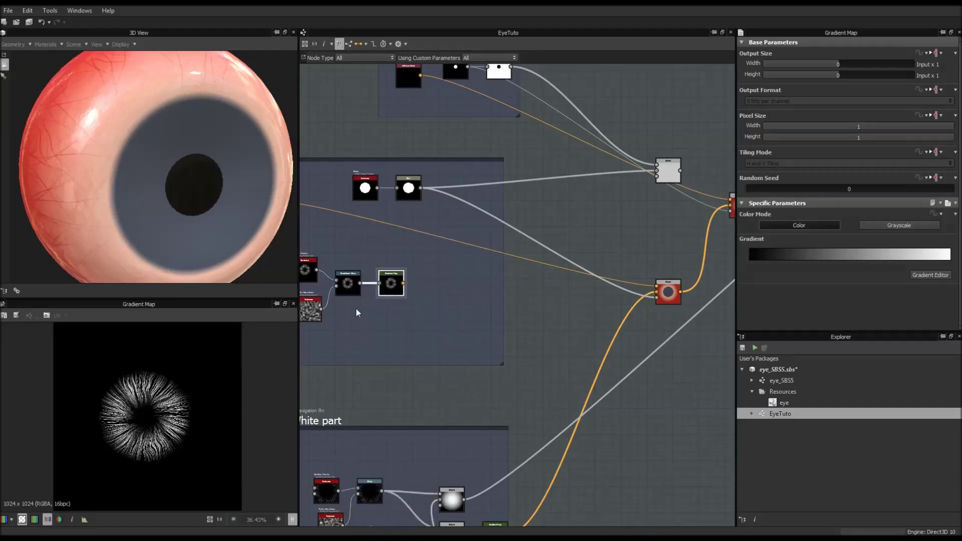
middle_drag(356, 307, 361, 307)
drag(397, 286, 464, 296)
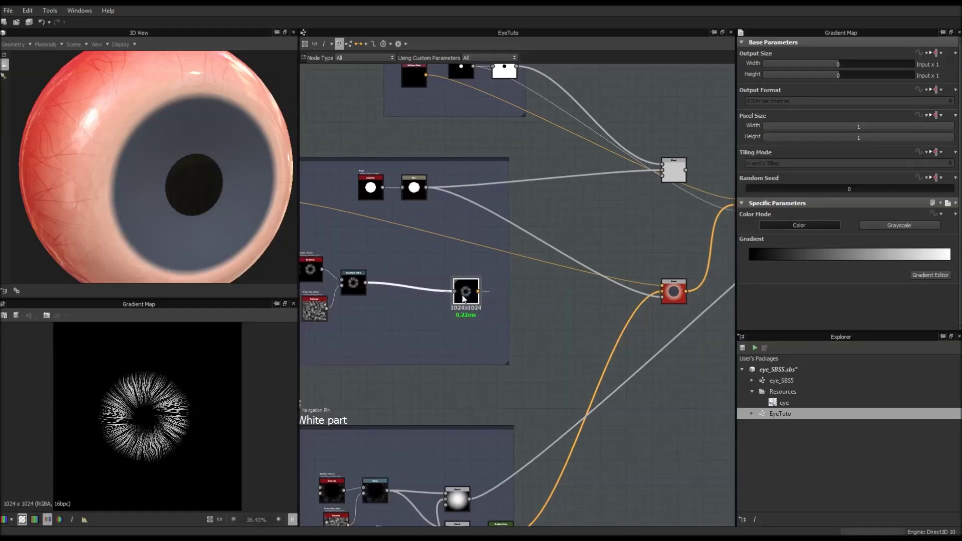
Set the light end key of the Gradient Map to a medium blue of about H 212, S 105 and V 202.
scroll(464, 295, up, 3)
scroll(453, 307, down, 2)
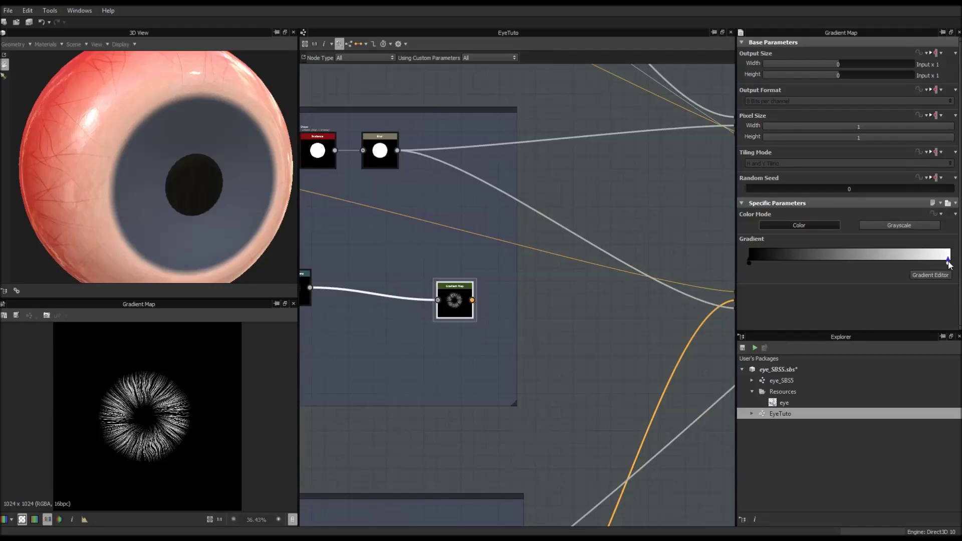
drag(948, 263, 955, 264)
double_click(951, 262)
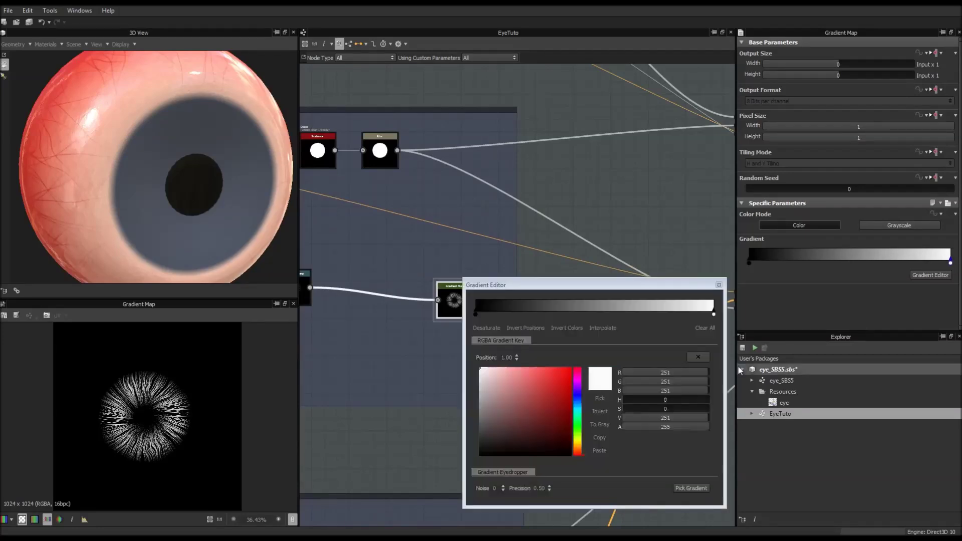
click(606, 400)
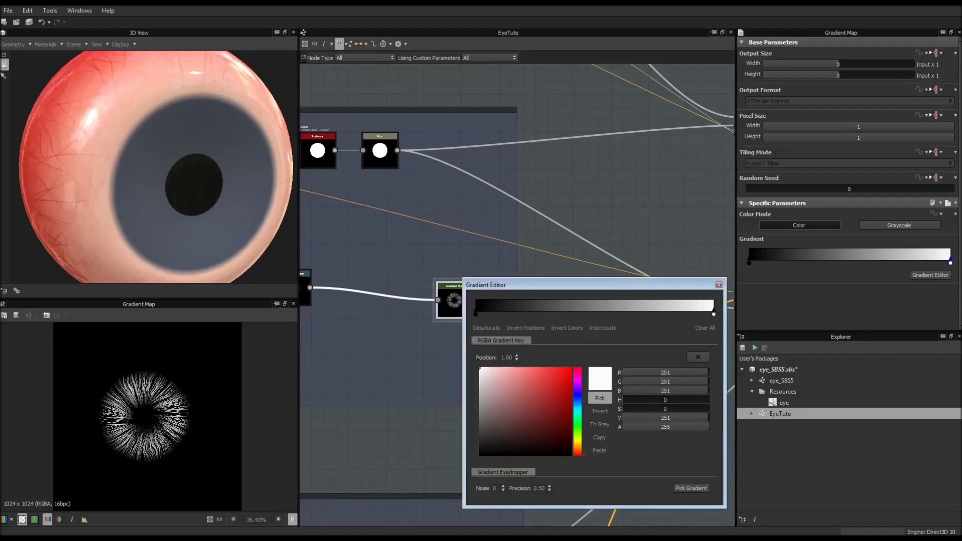
key(Escape)
click(599, 397)
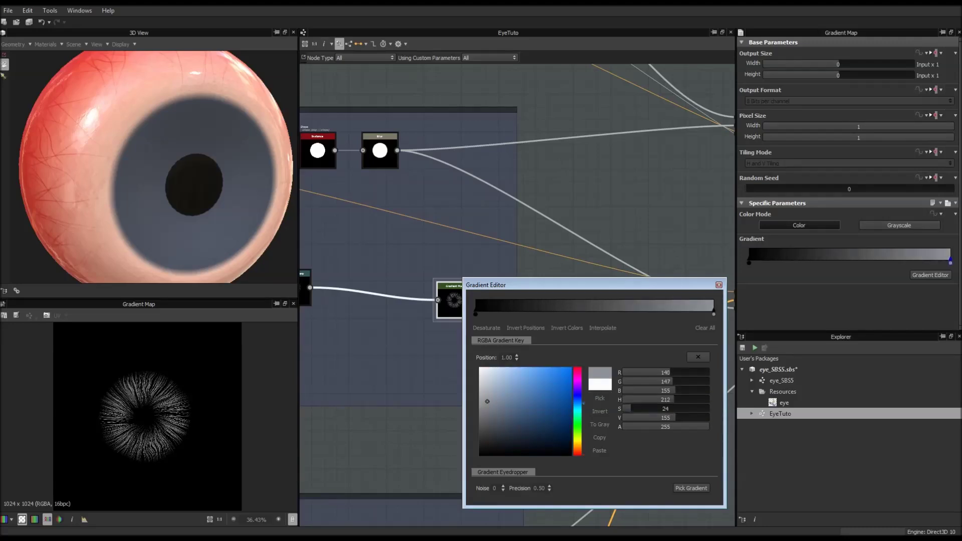
mouse_move(487, 401)
mouse_down()
mouse_move(516, 401)
mouse_move(517, 386)
mouse_up()
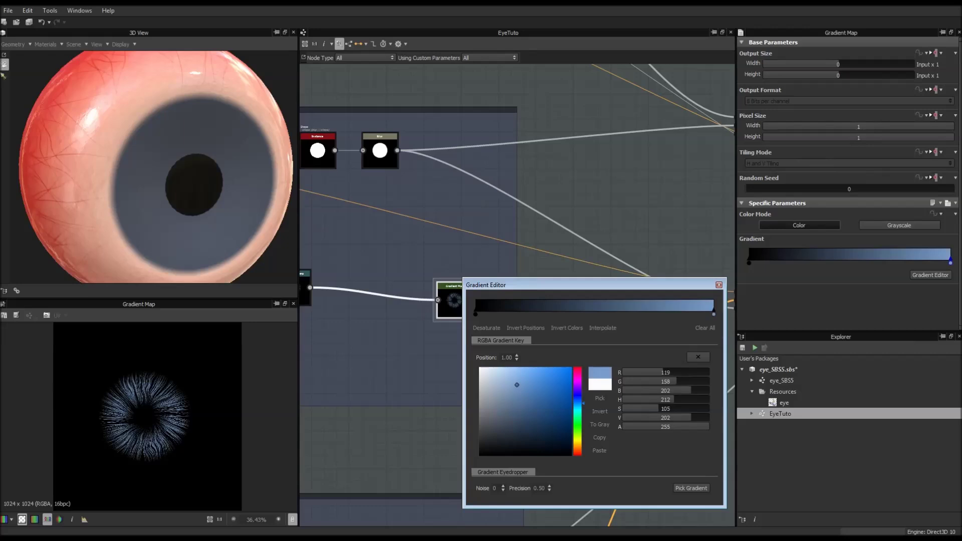
drag(516, 385, 520, 385)
click(719, 284)
Move the iris colour Blend back to make room and place a new Blend node between it and the final colour Blend.
middle_drag(529, 301, 430, 321)
scroll(431, 321, down, 3)
scroll(484, 322, up, 2)
middle_drag(532, 323, 540, 332)
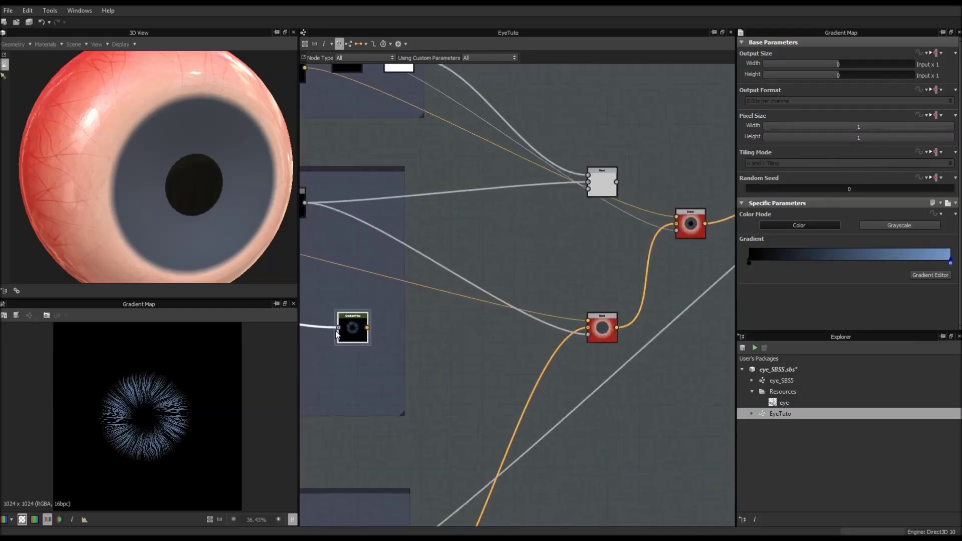
drag(599, 325, 552, 326)
key(space)
text(blend)
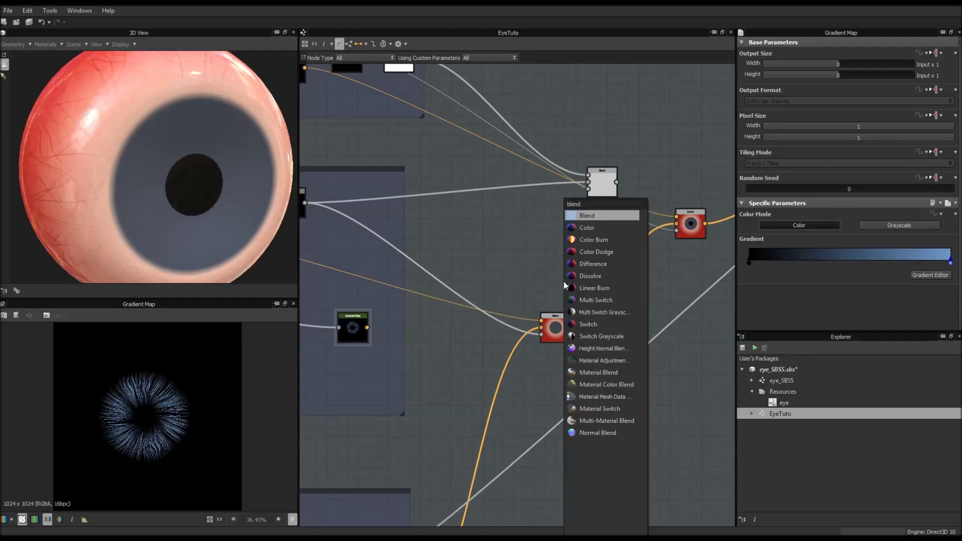
key(Return)
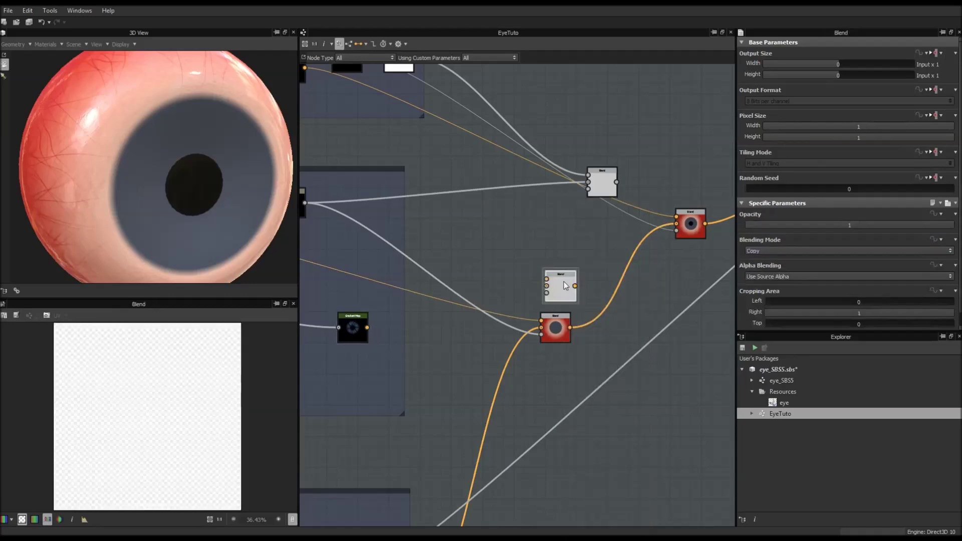
drag(560, 289, 614, 291)
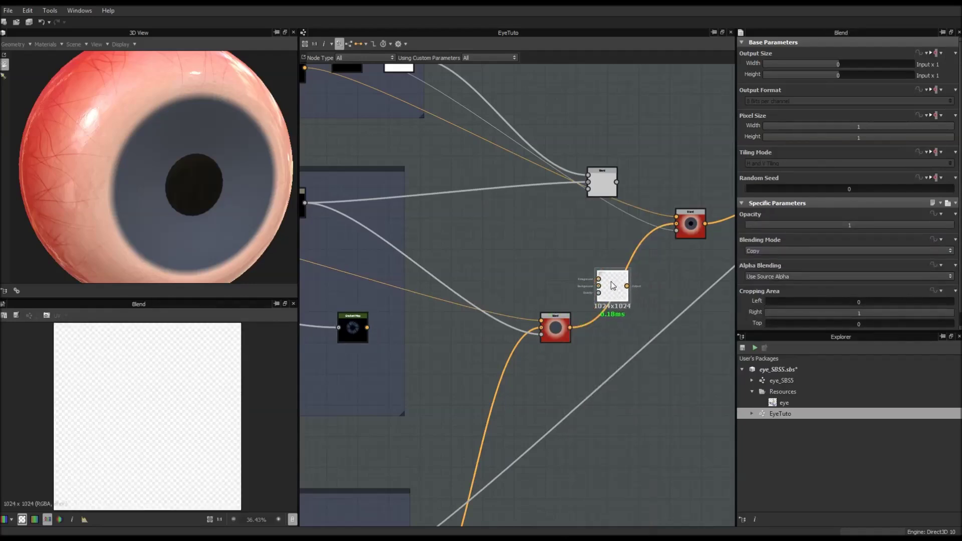
Connect the Gradient Map as the new Blend's foreground, the iris colour Blend as background and the Directional Warp as opacity, and inspect the fibres.
scroll(378, 341, down, 4)
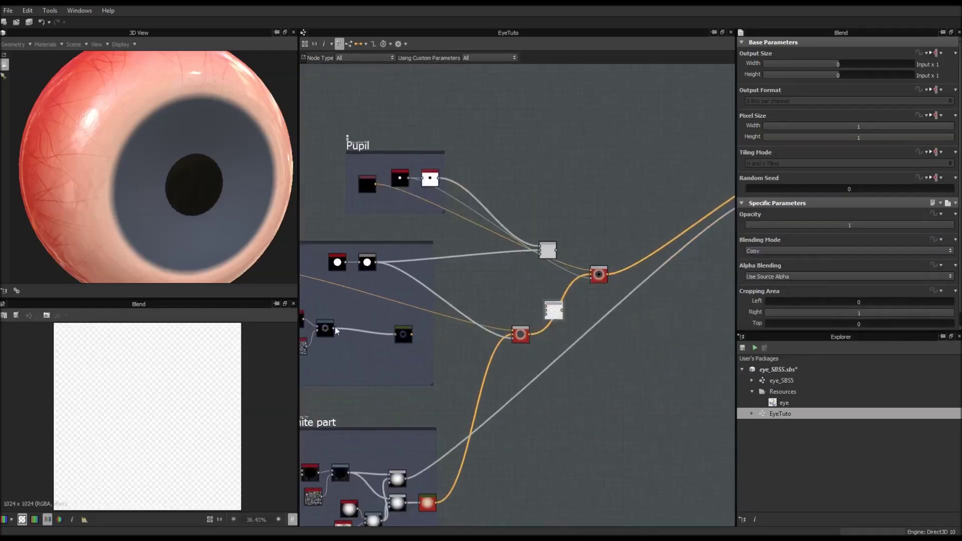
drag(333, 328, 551, 317)
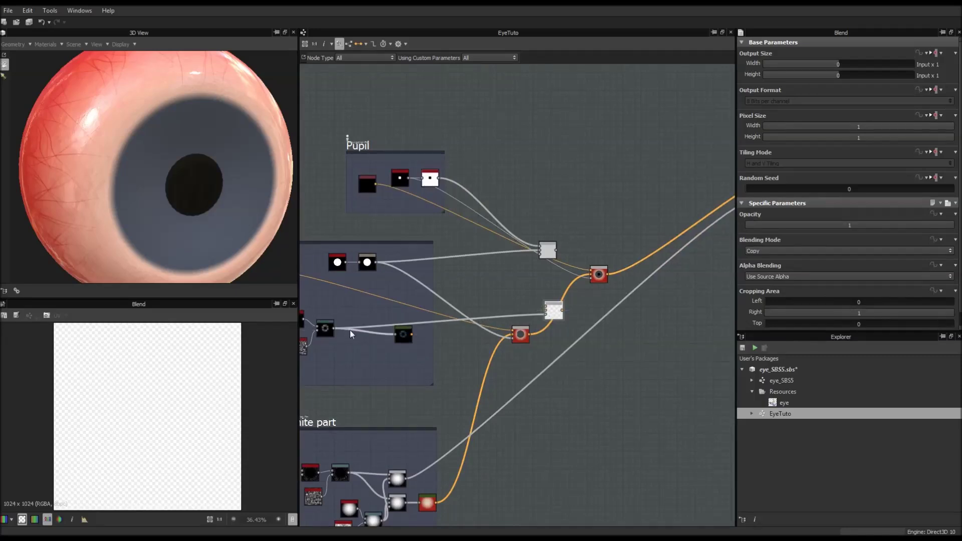
drag(411, 334, 546, 321)
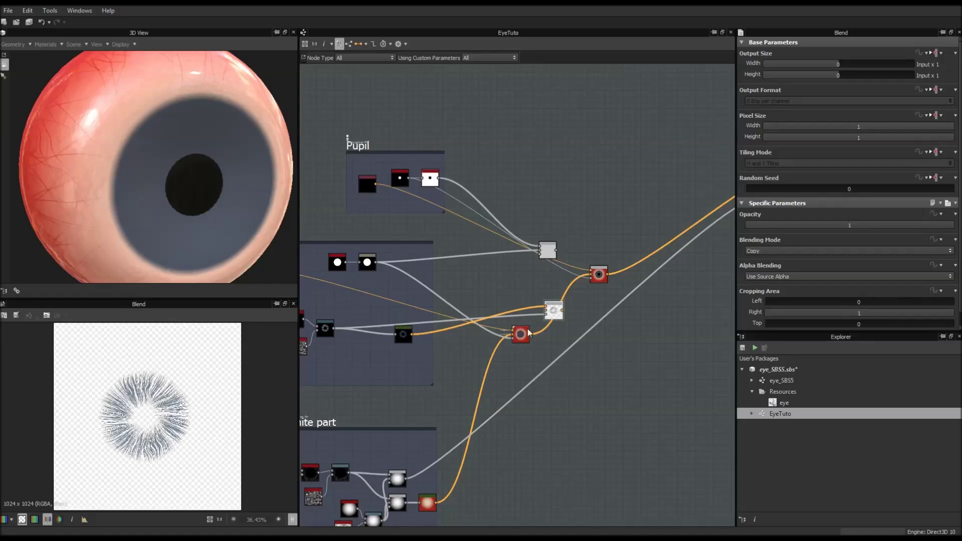
drag(530, 335, 547, 318)
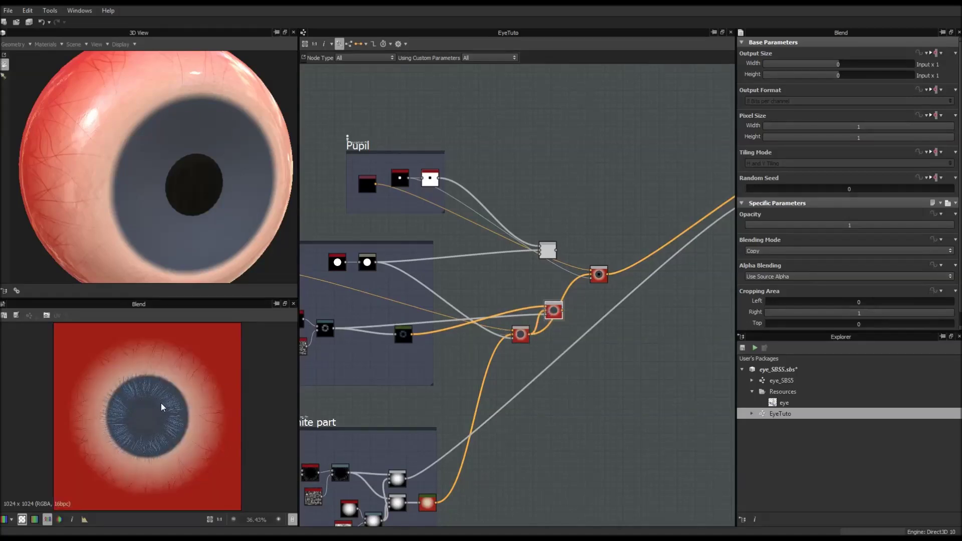
scroll(153, 388, up, 5)
scroll(152, 389, down, 3)
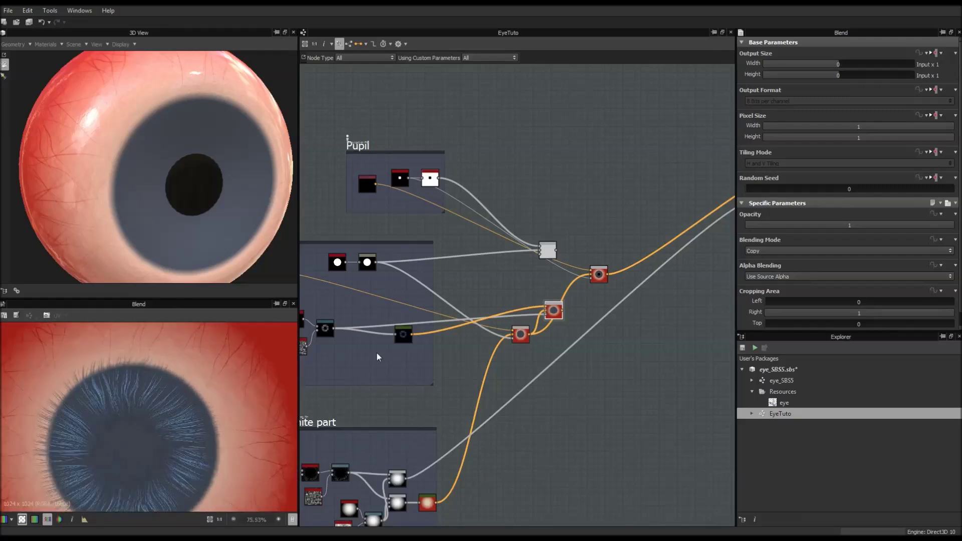
middle_drag(377, 356, 479, 355)
scroll(531, 361, up, 3)
middle_drag(410, 428, 383, 332)
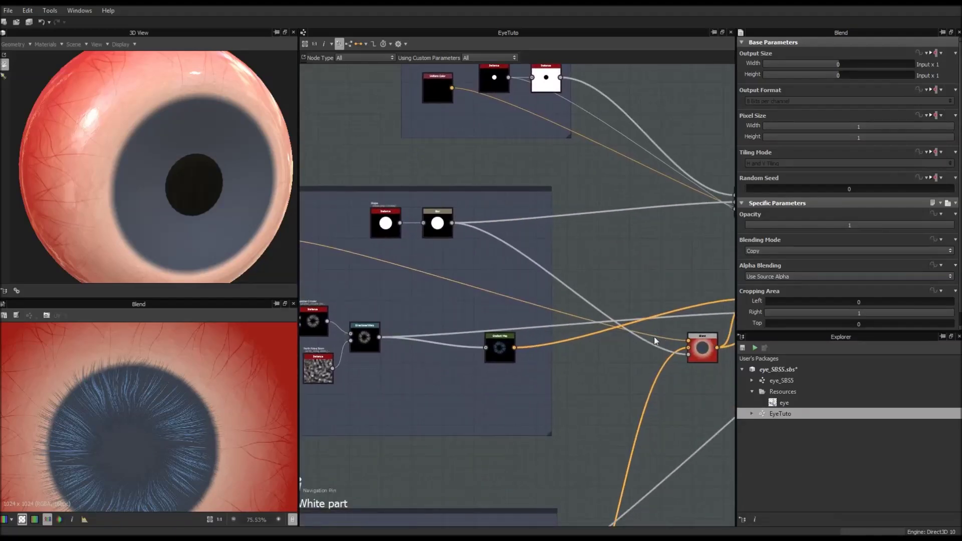
scroll(654, 337, down, 1)
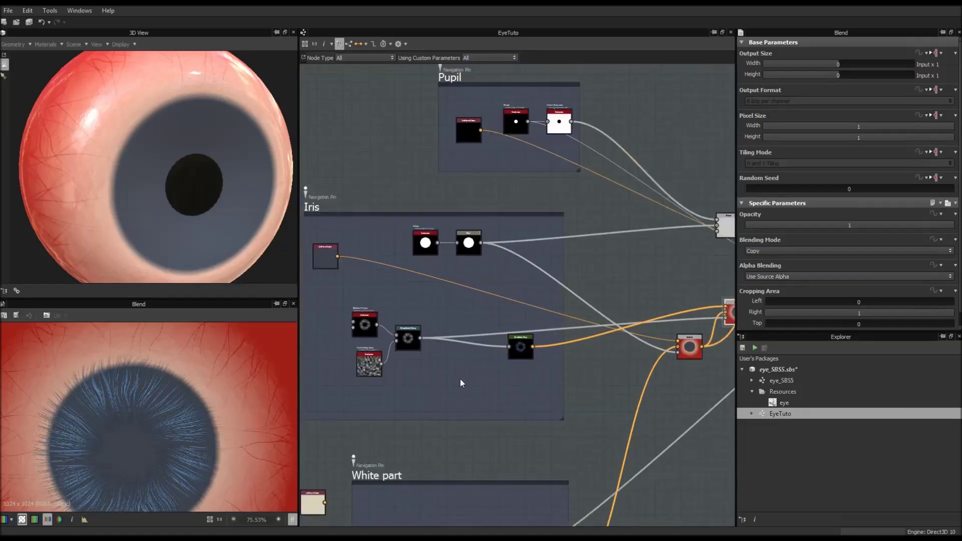
key(space)
text(blend)
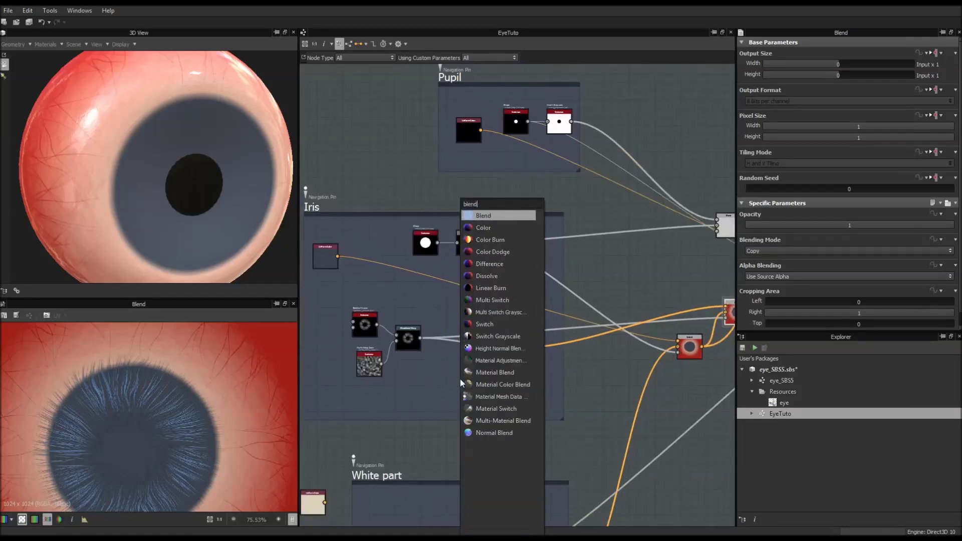
key(Return)
scroll(600, 328, down, 2)
middle_drag(600, 328, 404, 328)
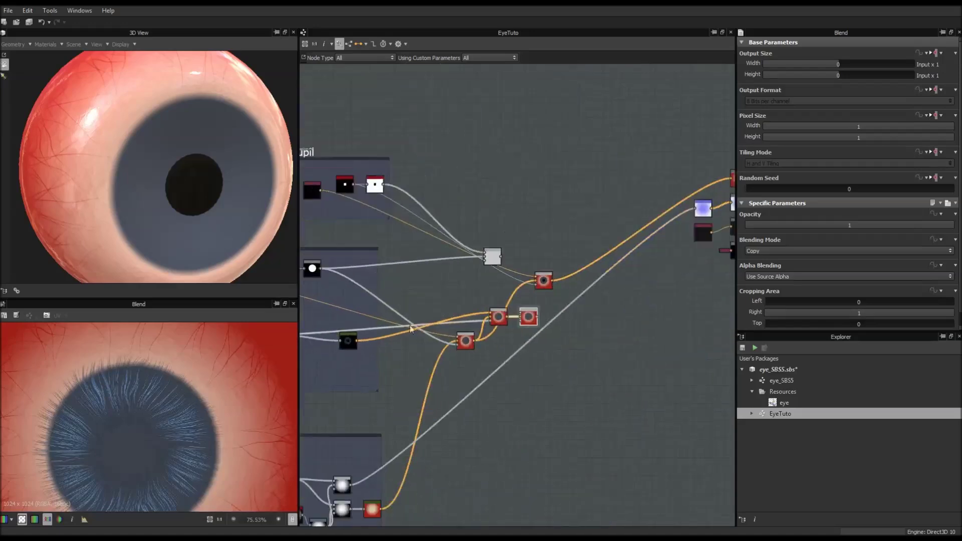
key(ctrl+z)
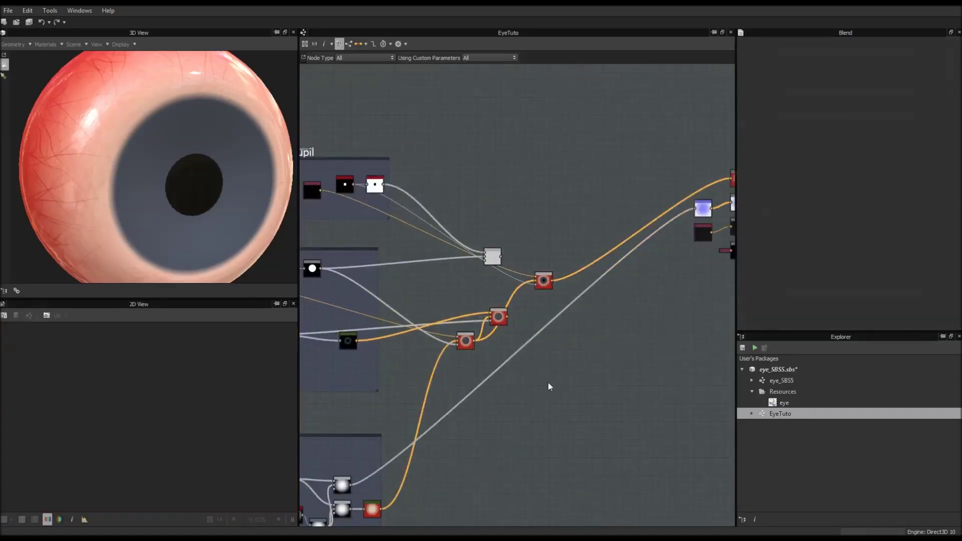
Add a Blend node in the Iris frame that takes the Directional Warp fibres and masks them with the blurred disc Shape.
middle_drag(520, 422, 615, 357)
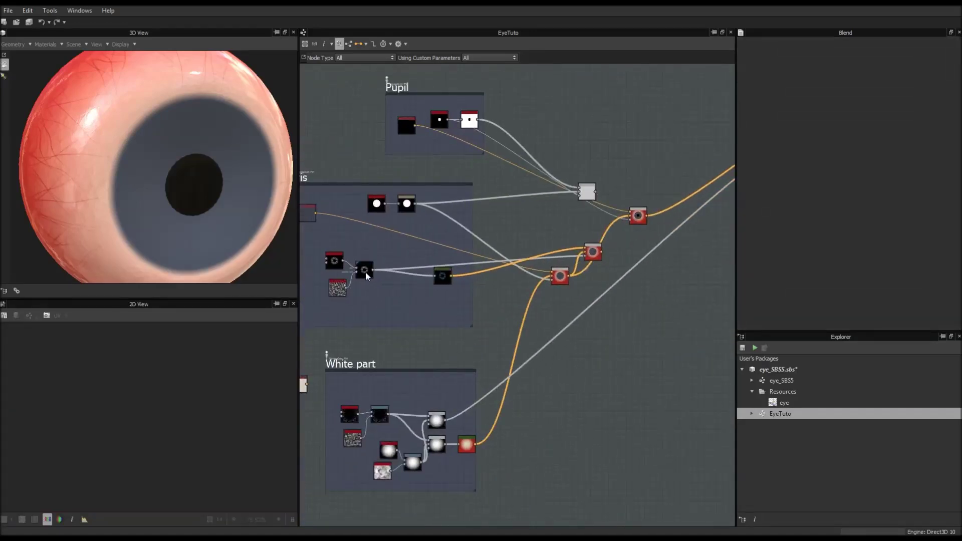
key(space)
text(blend)
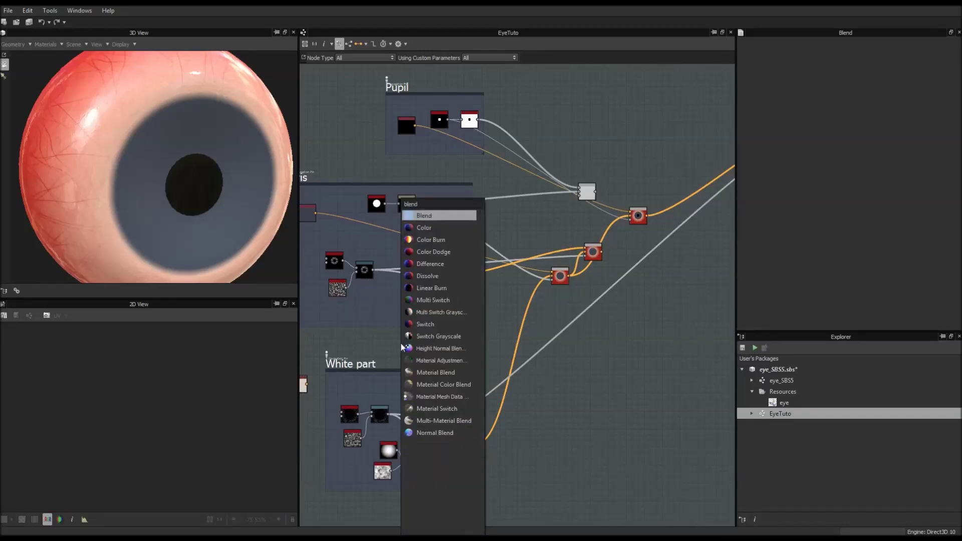
key(Return)
drag(405, 335, 395, 299)
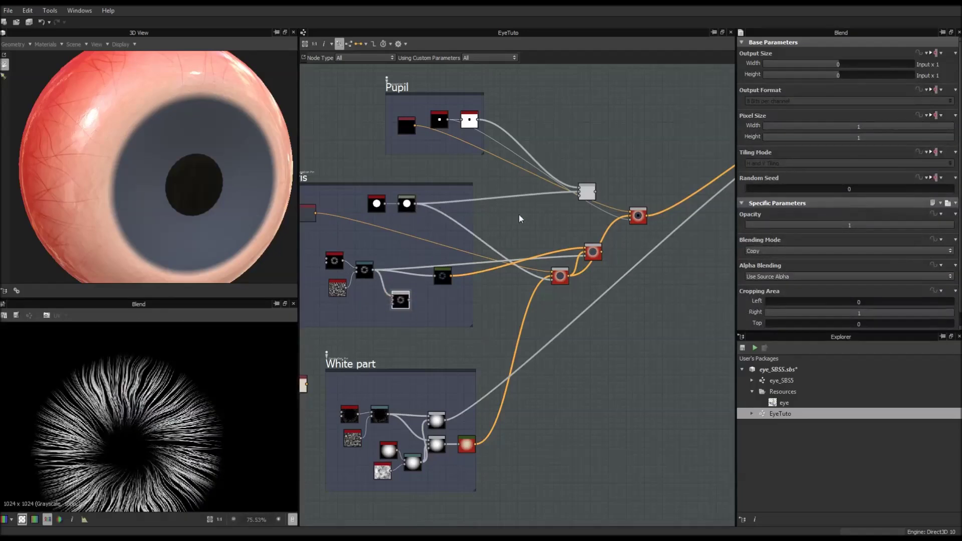
drag(415, 207, 393, 300)
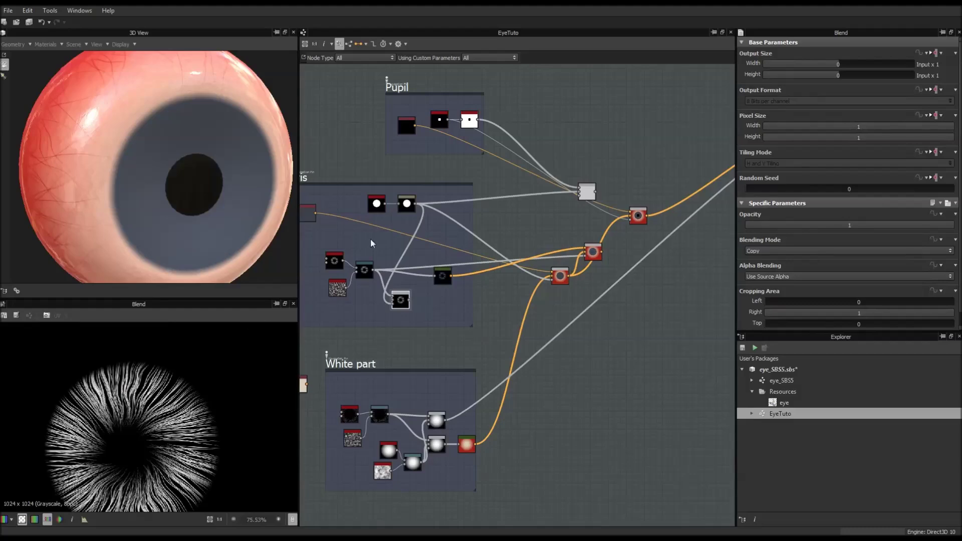
scroll(395, 215, up, 5)
scroll(422, 356, down, 6)
scroll(418, 362, up, 5)
middle_drag(425, 361, 435, 309)
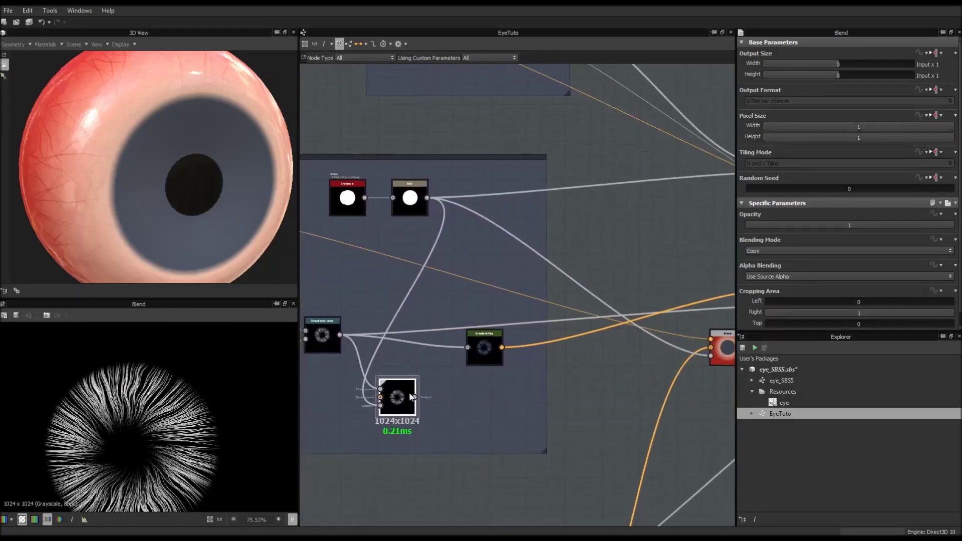
Insert the disc-masked fibre Blend between the Directional Warp and the Gradient Map, and route its output to the colour Blend's opacity.
drag(465, 348, 465, 347)
drag(411, 396, 424, 359)
middle_drag(454, 321, 490, 307)
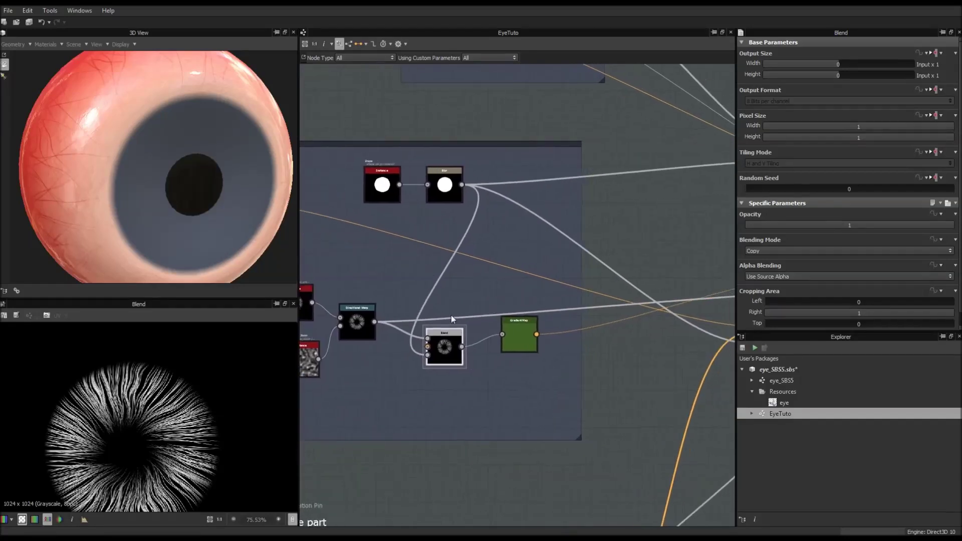
shift+drag(375, 321, 465, 346)
drag(375, 322, 428, 338)
middle_drag(549, 347, 491, 333)
scroll(491, 333, down, 4)
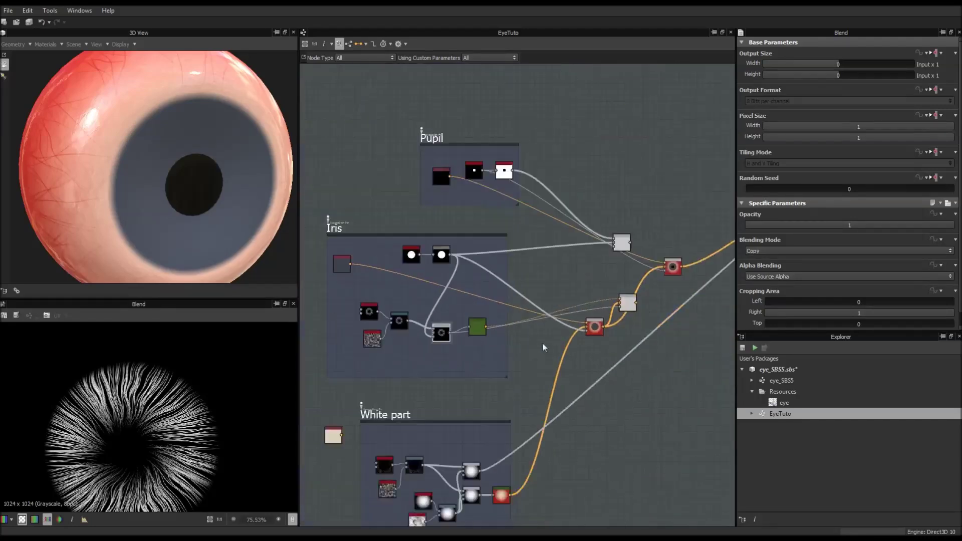
Spread out the two iris colour Blend nodes and inspect the masked blue fibres along the iris edge in the fibre Blend's preview.
scroll(601, 344, up, 3)
drag(646, 271, 626, 260)
drag(595, 316, 548, 336)
double_click(625, 262)
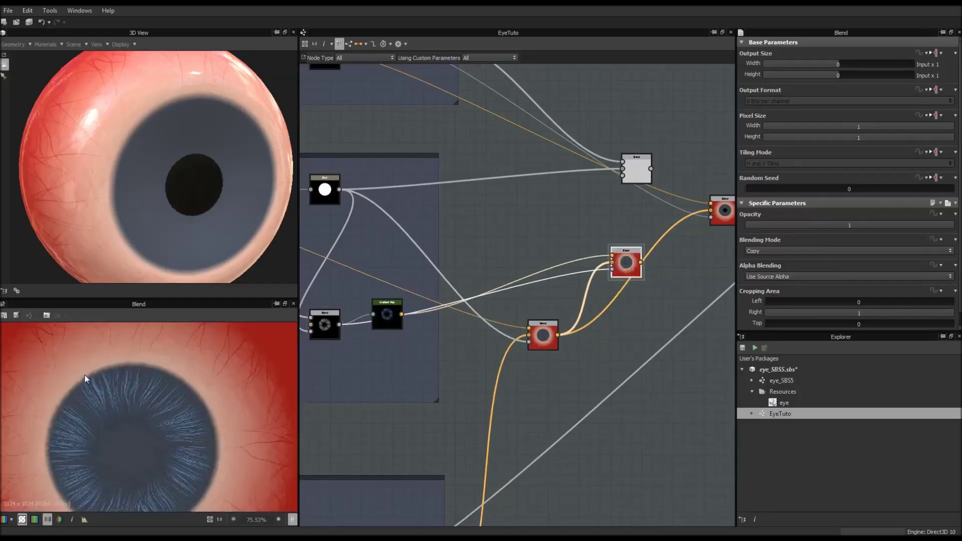
middle_drag(358, 283, 419, 301)
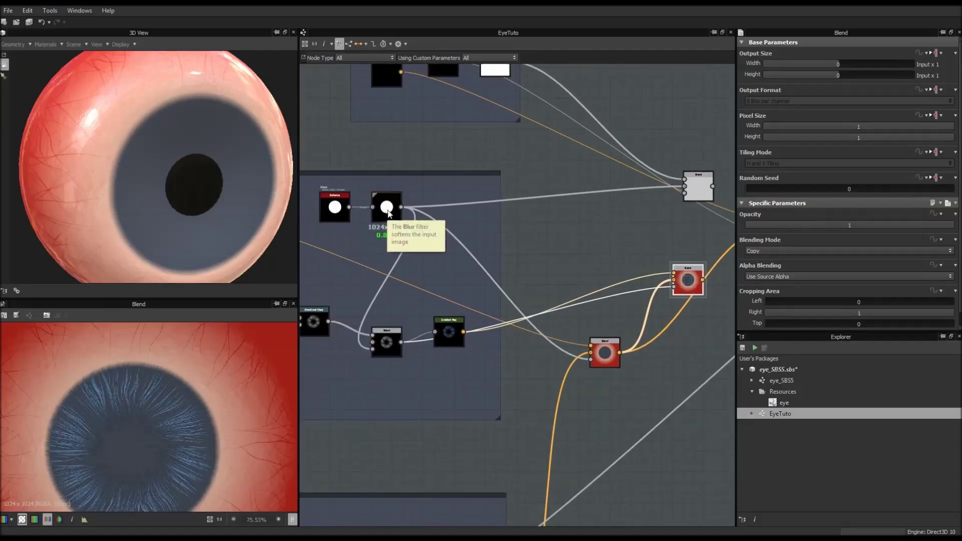
scroll(147, 365, up, 5)
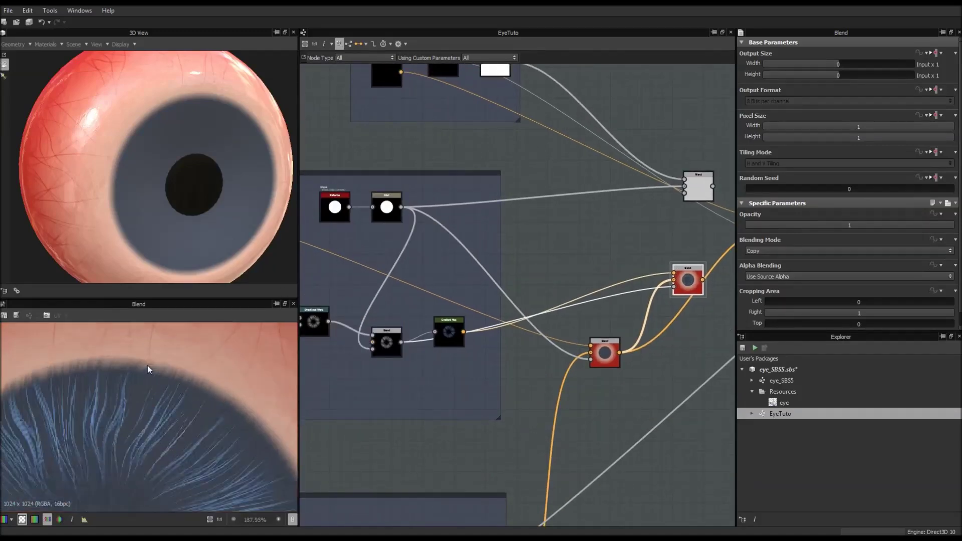
scroll(500, 375, down, 3)
middle_drag(463, 284, 374, 288)
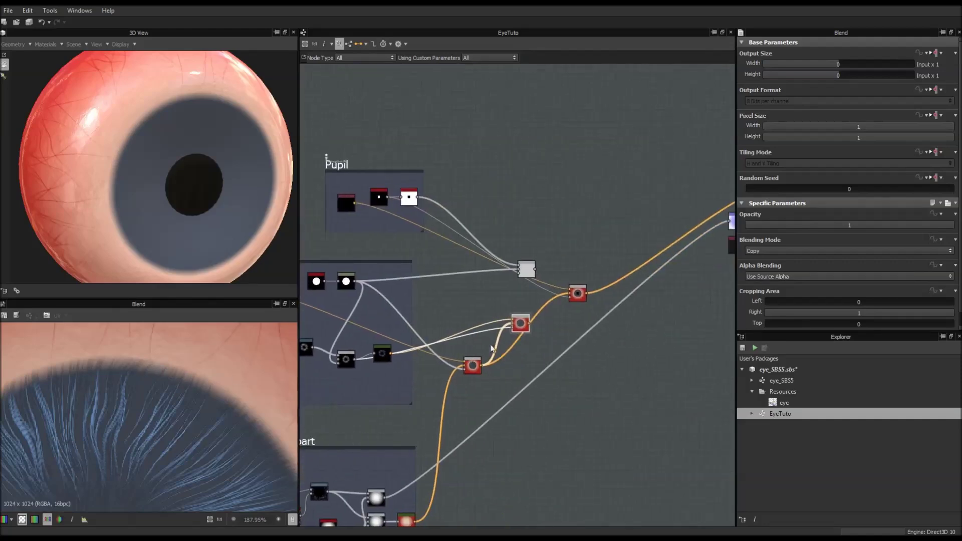
drag(522, 324, 576, 295)
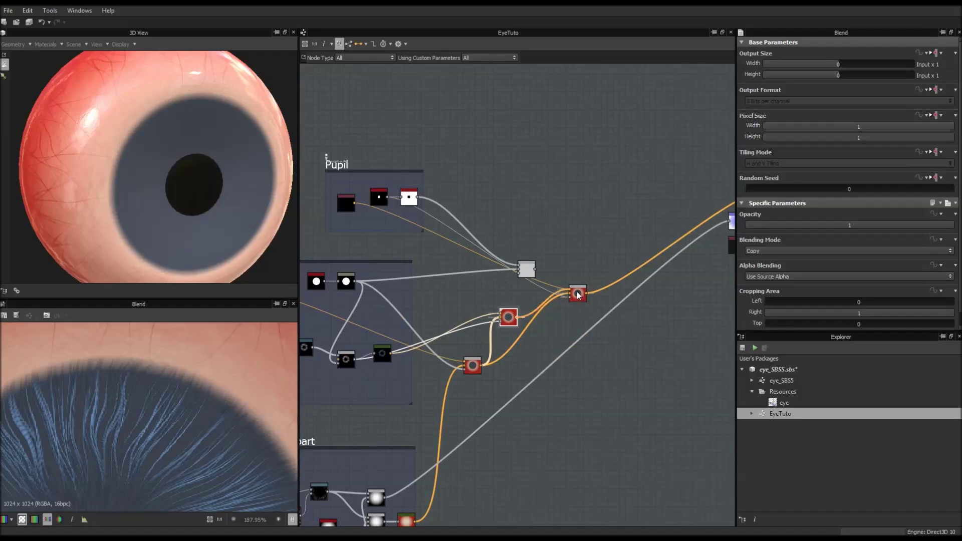
scroll(521, 323, up, 5)
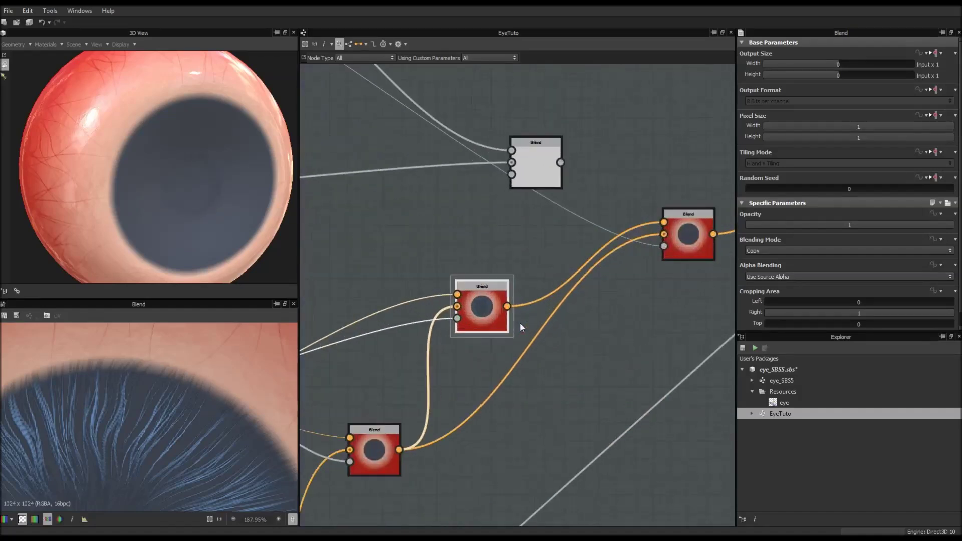
key(ctrl+z)
Connect the fibre colour Blend to the final Blend's background, and compare the 3D iris with the eye close-up photo in the browser.
drag(507, 305, 664, 234)
drag(225, 206, 208, 182)
scroll(198, 207, up, 3)
scroll(197, 207, down, 2)
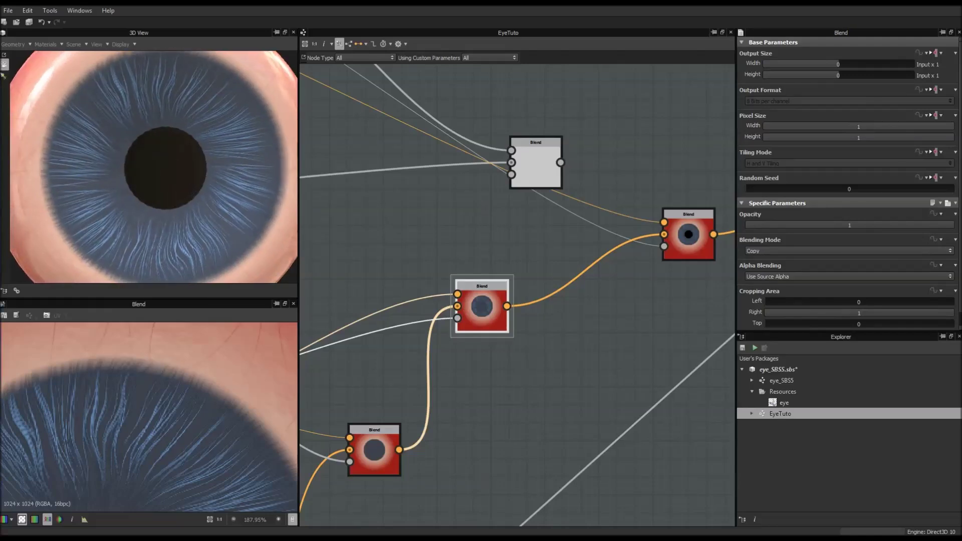
key(alt+Tab)
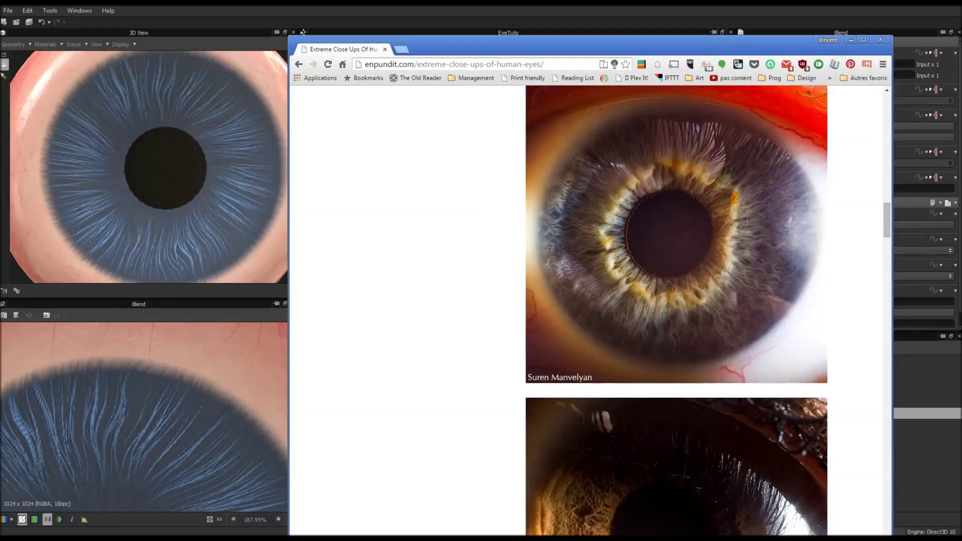
key(alt+Tab)
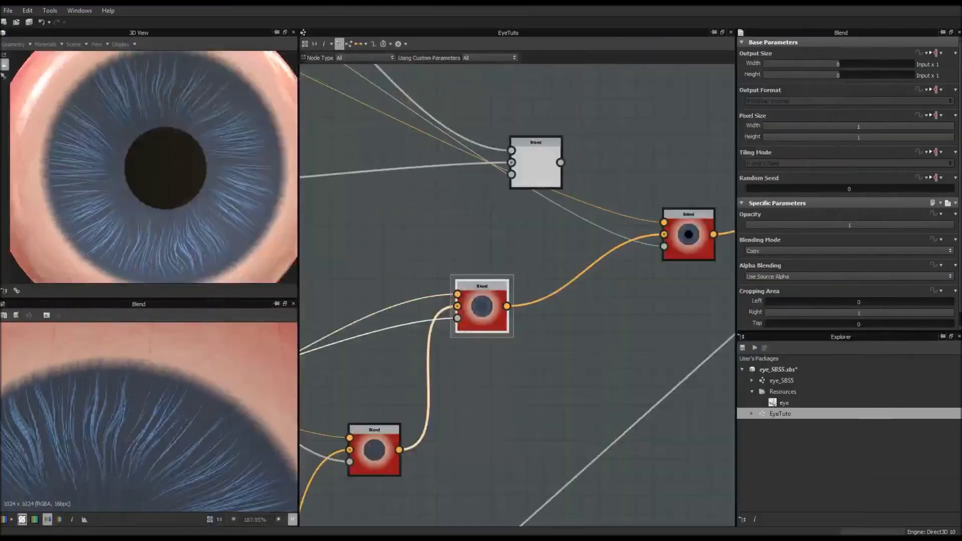
Darken the iris base Uniform Color by setting its V value to 37.
scroll(506, 89, down, 3)
middle_drag(409, 225, 529, 223)
scroll(478, 223, up, 3)
scroll(477, 223, down, 2)
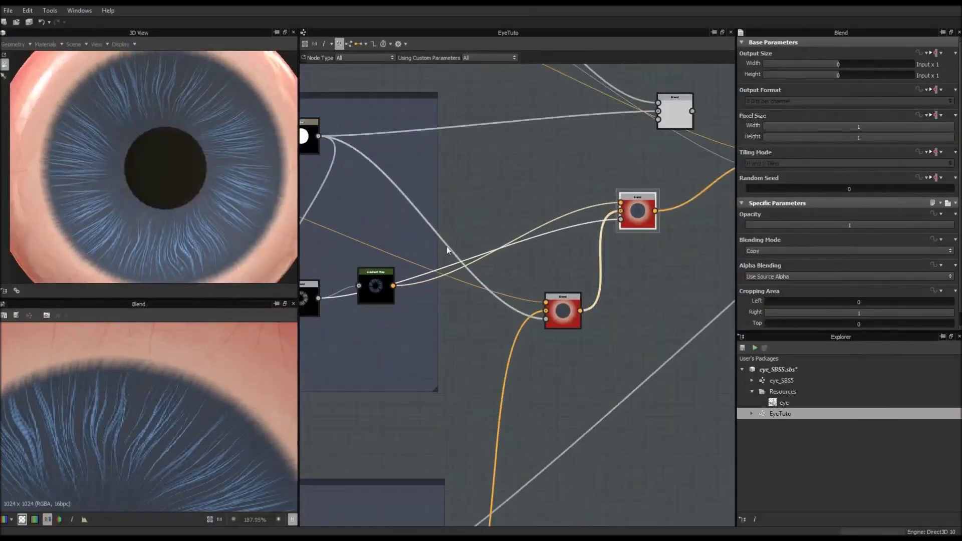
middle_drag(442, 254, 511, 200)
click(594, 304)
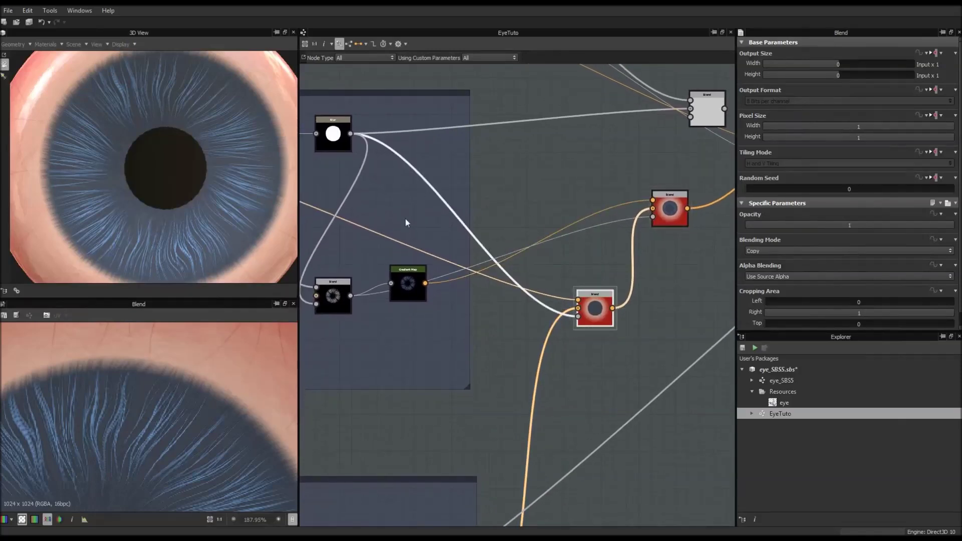
middle_drag(406, 223, 586, 220)
click(311, 155)
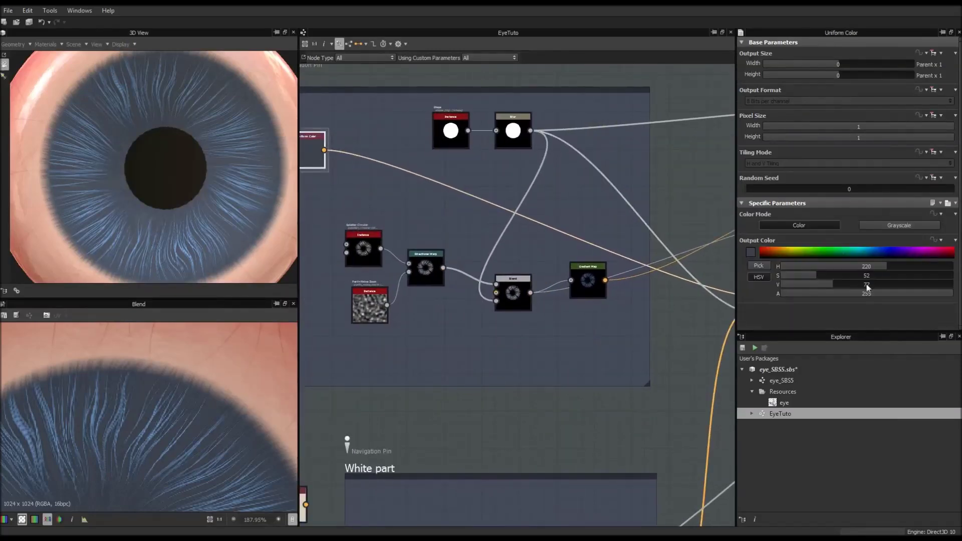
drag(829, 284, 805, 287)
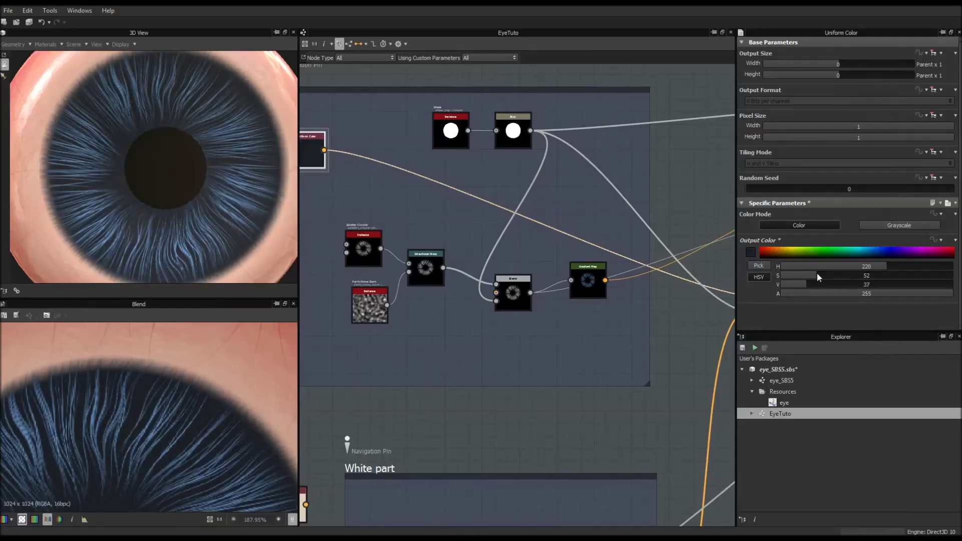
Desaturate the light end key of the iris Gradient Map to a grey-blue with S 68.
scroll(575, 272, up, 2)
middle_drag(620, 279, 544, 269)
click(532, 273)
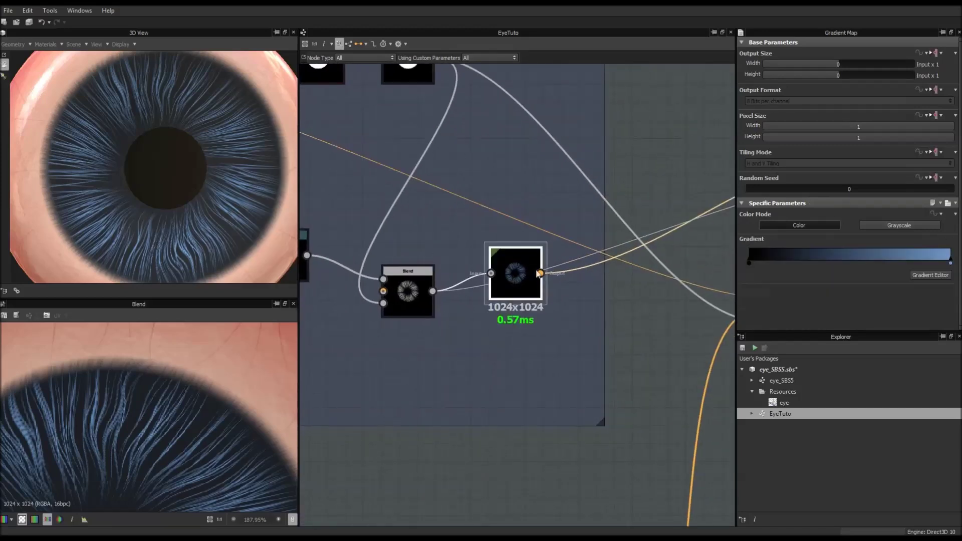
click(951, 264)
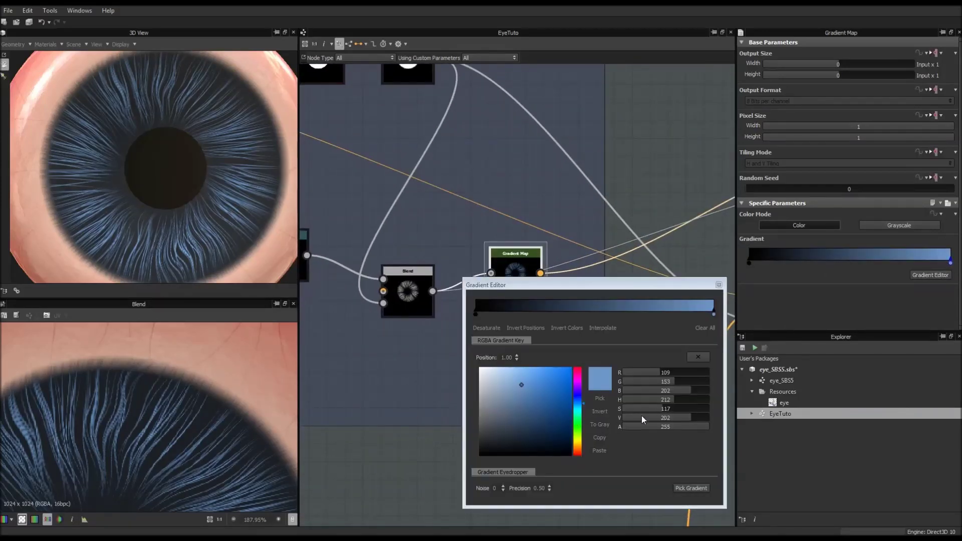
drag(653, 409, 624, 408)
drag(491, 384, 502, 384)
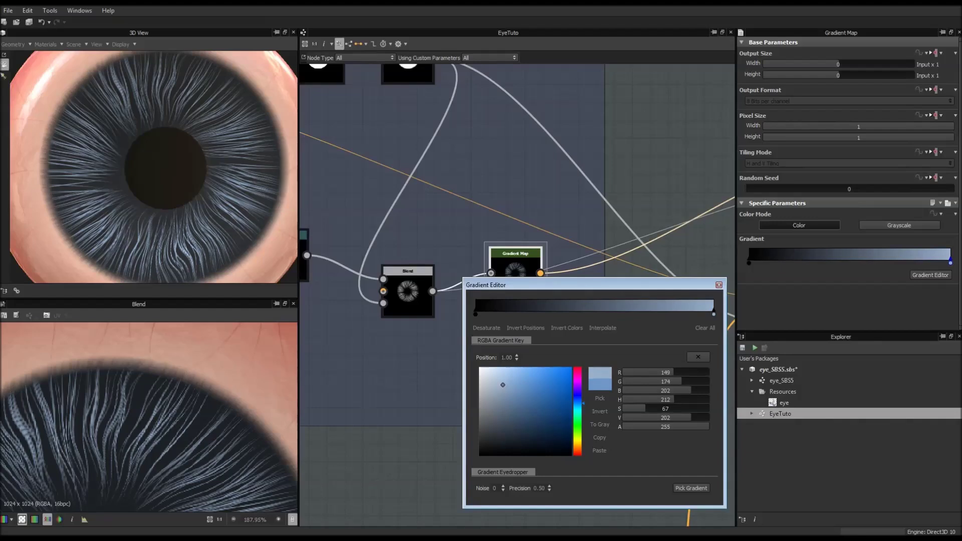
drag(502, 385, 503, 385)
Set the Number of the Splatter Circular node in the Iris frame to 800.
middle_drag(426, 246, 461, 232)
scroll(468, 244, down, 3)
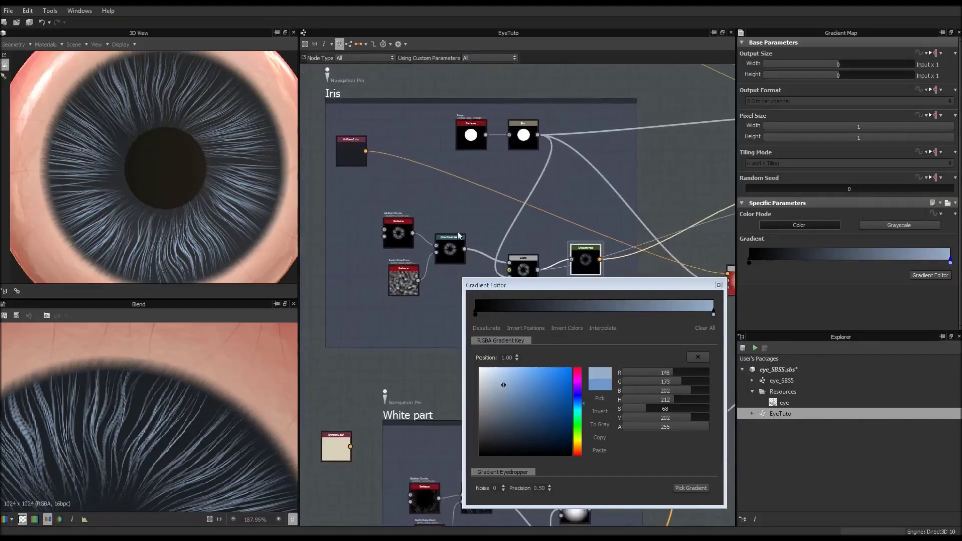
click(404, 229)
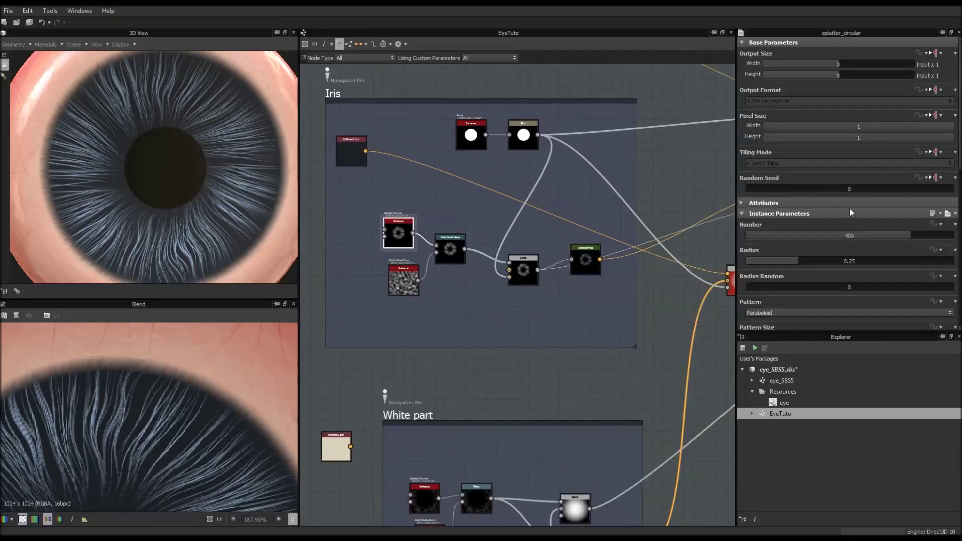
text(800)
key(Return)
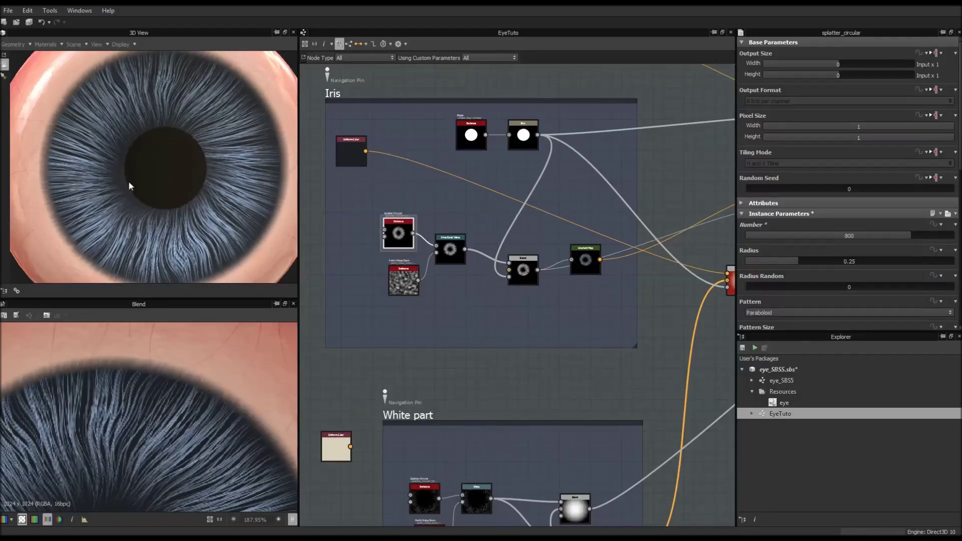
Preview the Splatter Circular fibres and set their Rotation Random to 0.
double_click(397, 232)
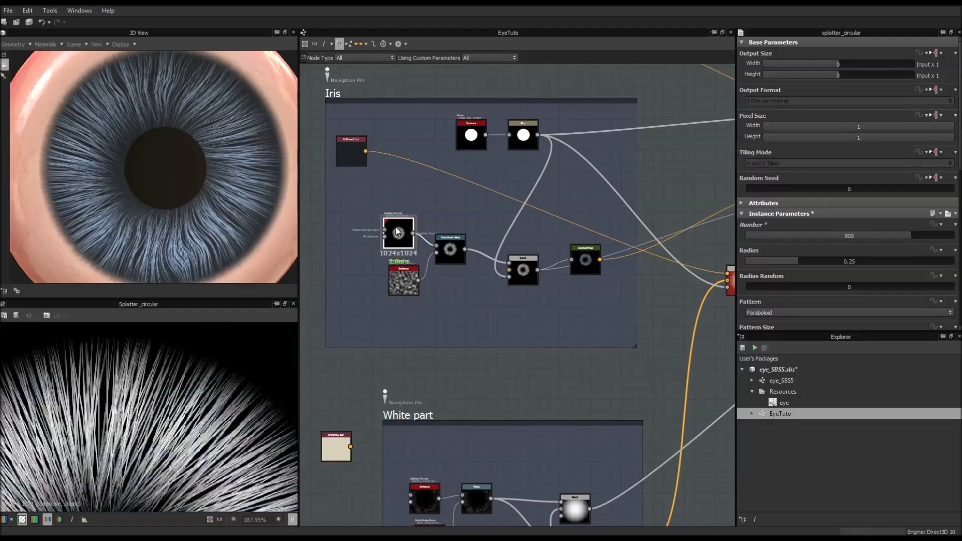
scroll(878, 217, down, 5)
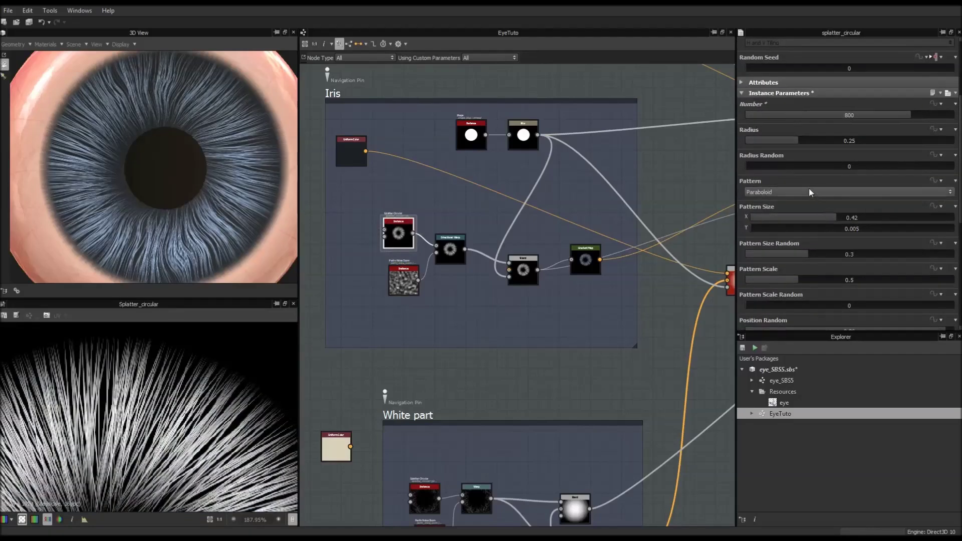
scroll(808, 192, down, 2)
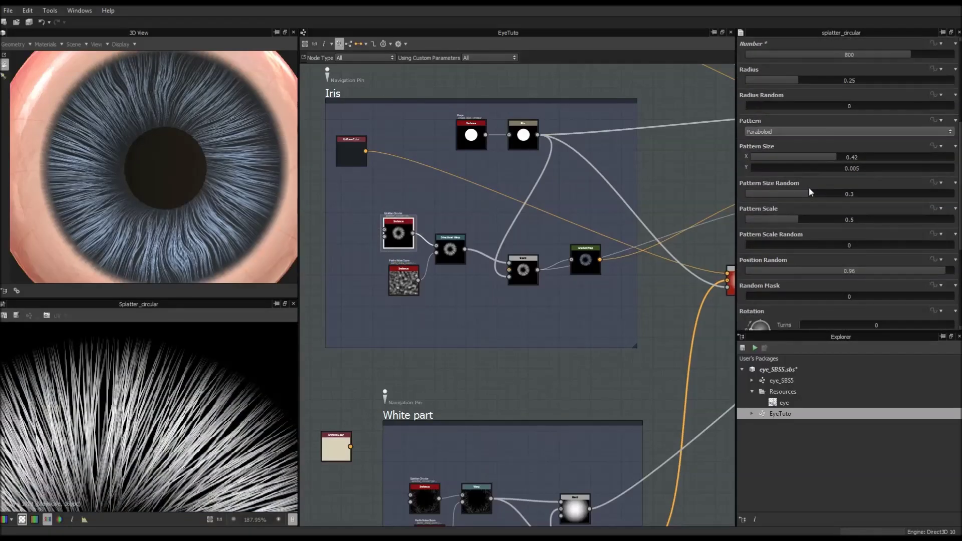
scroll(807, 210, down, 2)
scroll(807, 210, down, 1)
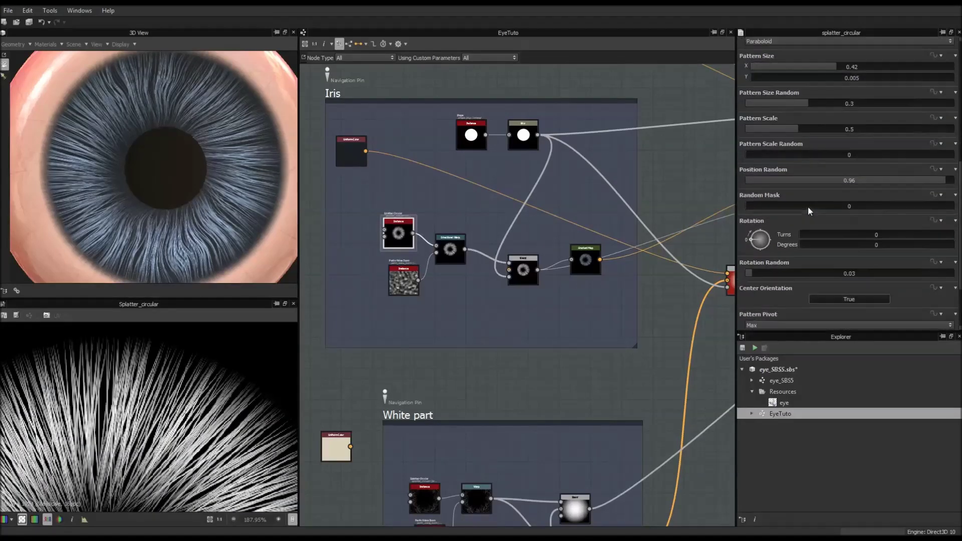
drag(752, 277, 736, 278)
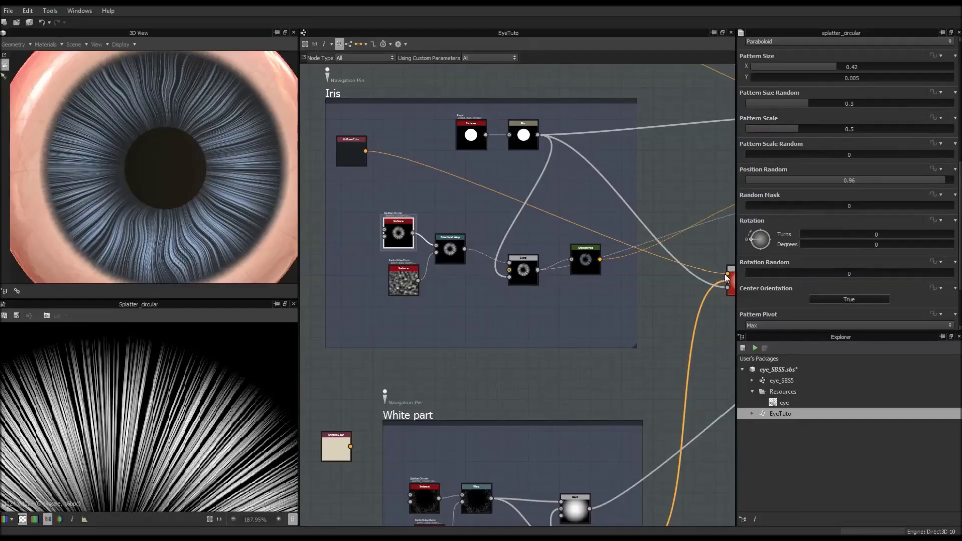
drag(742, 273, 747, 272)
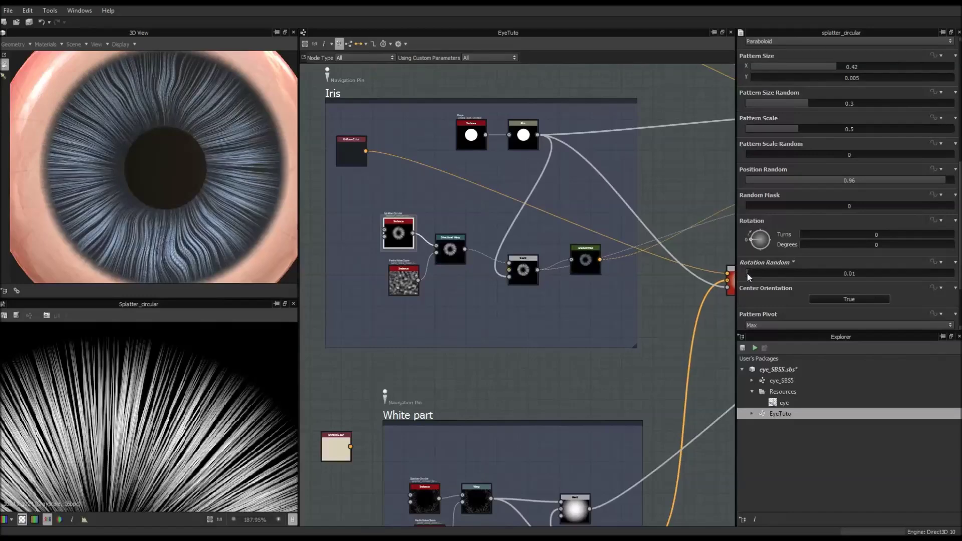
drag(746, 272, 746, 272)
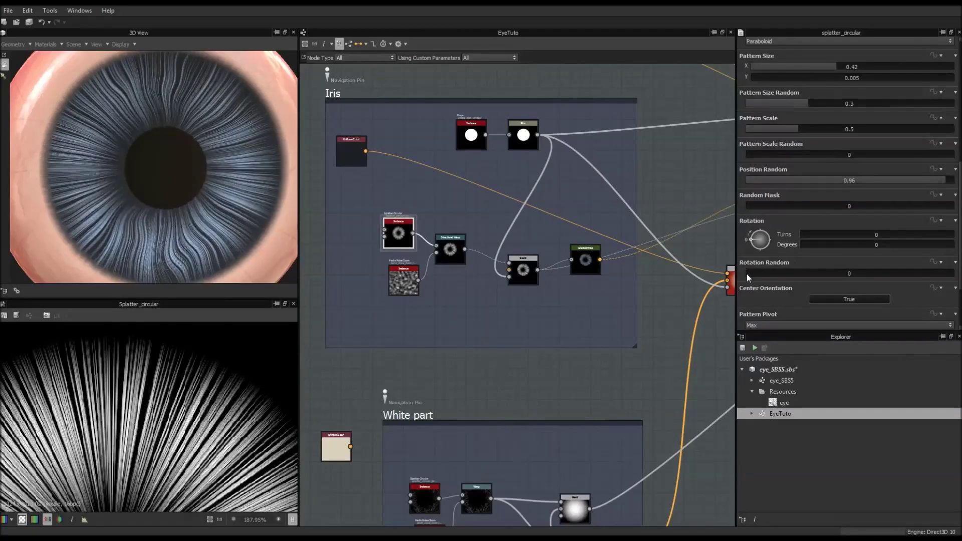
Set the Directional Warp's Intensity to 10.94 and its Warp Angle to -135.98 degrees.
click(404, 281)
click(452, 250)
mouse_move(870, 226)
mouse_down()
mouse_move(816, 224)
mouse_move(888, 223)
mouse_up()
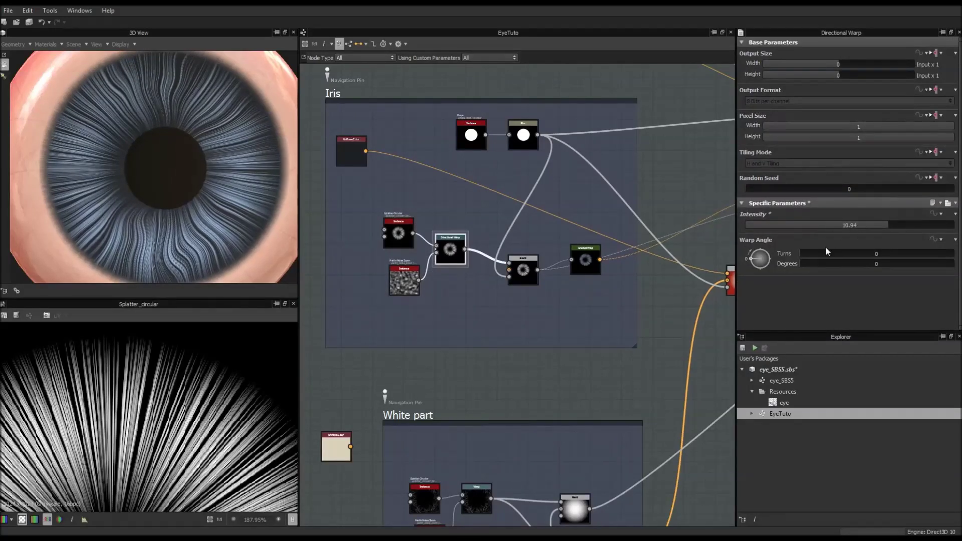
drag(804, 253, 763, 266)
Add a Warp node just below the Directional Warp in the Iris frame.
scroll(445, 242, up, 5)
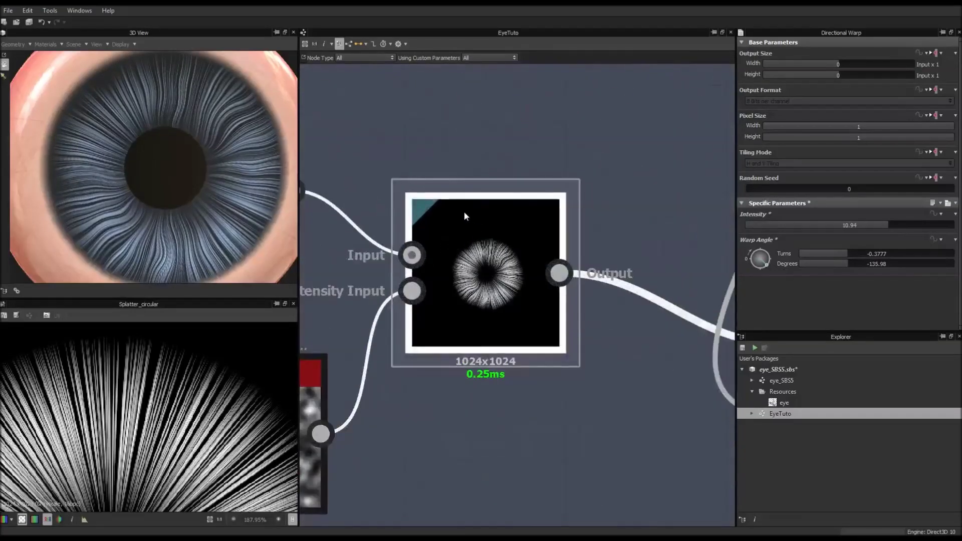
scroll(463, 216, down, 4)
key(space)
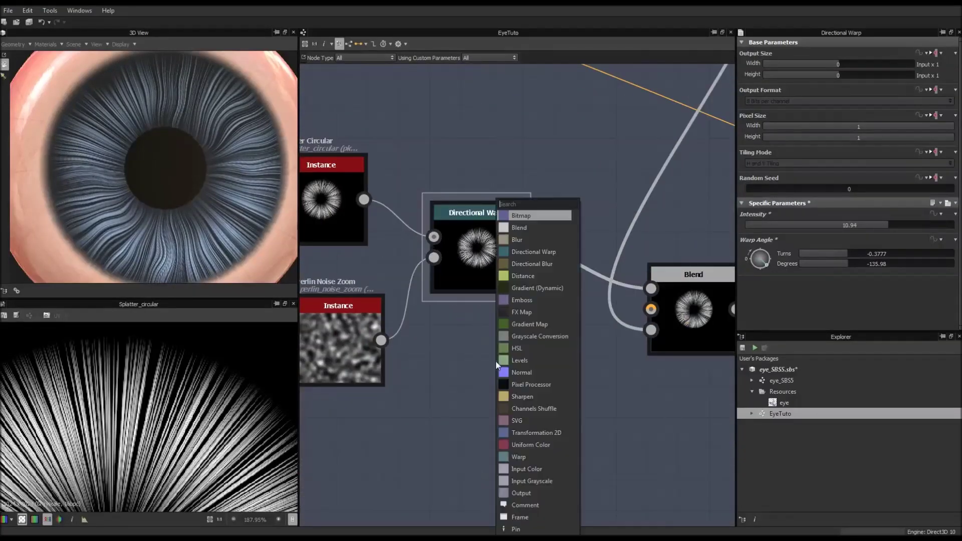
text(war)
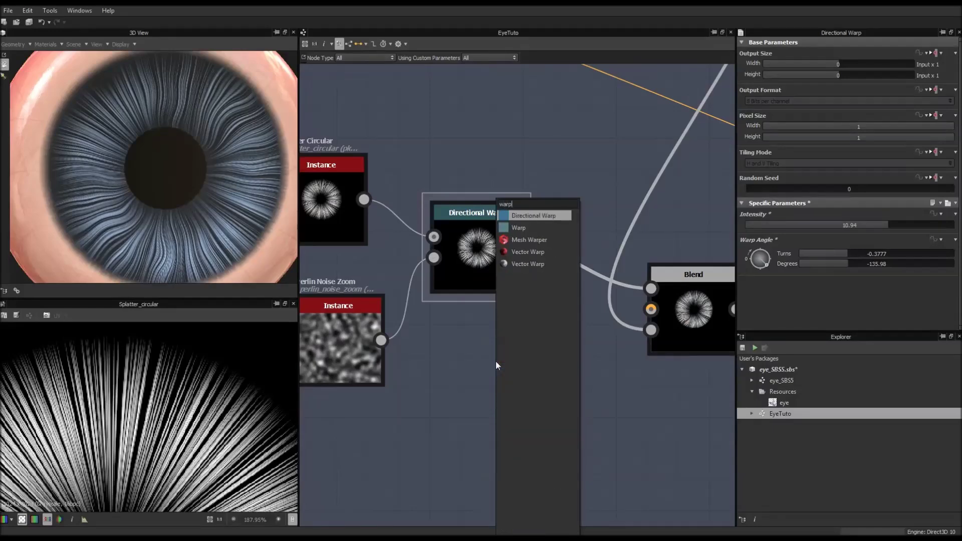
text(p)
key(Down)
key(Return)
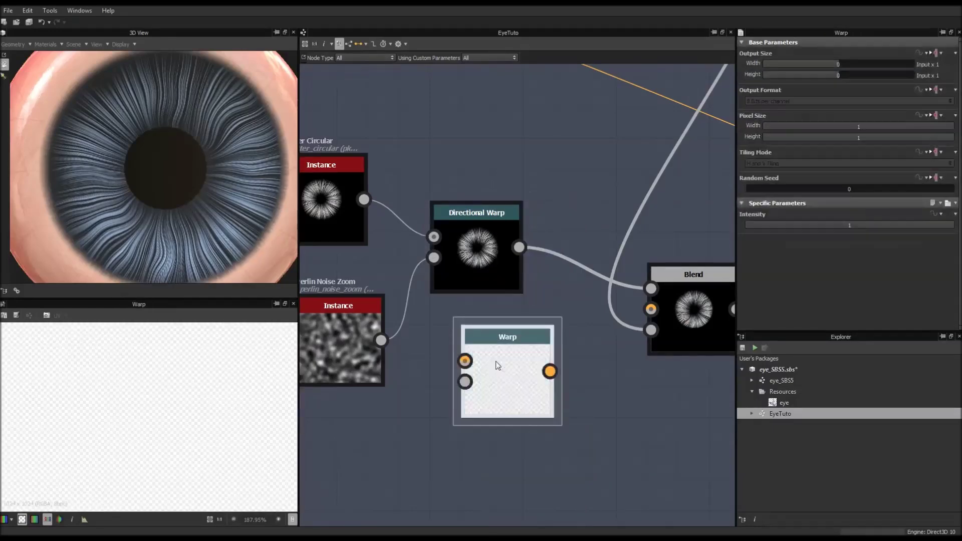
Rewire the Splatter Circular and Perlin Noise Zoom from the Directional Warp into the Warp, and feed its output to the masking Blend.
drag(433, 237, 454, 356)
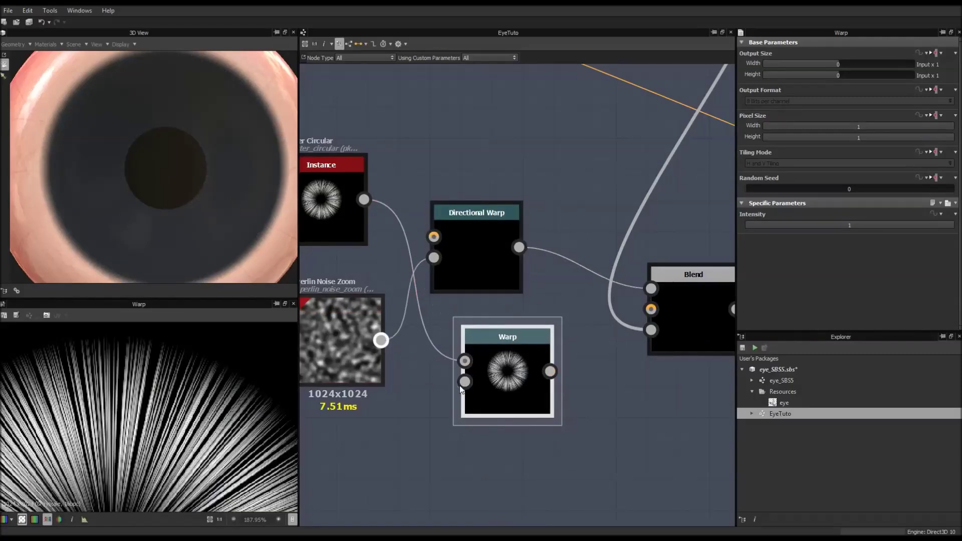
drag(433, 258, 465, 382)
drag(549, 371, 650, 288)
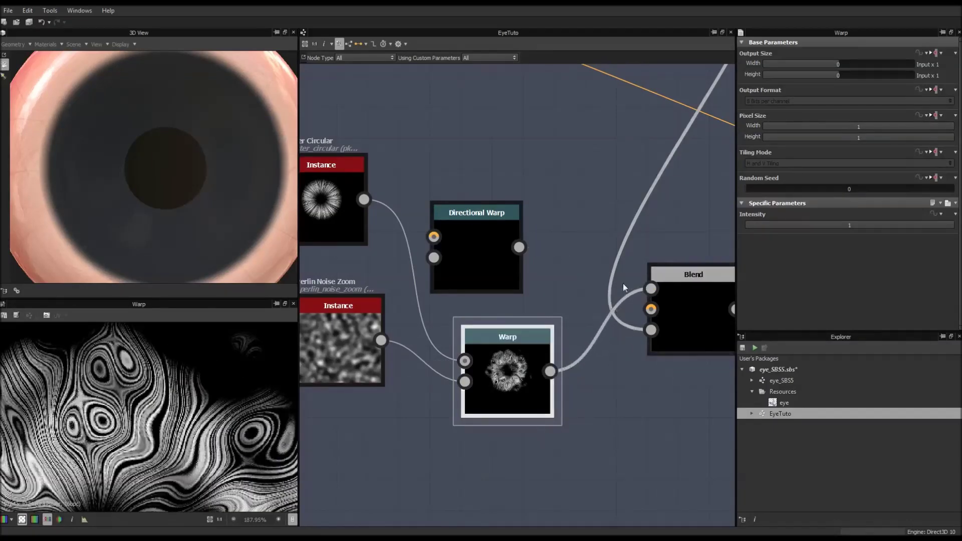
Replace the unused Directional Warp with the Warp node in the same spot and set the Warp's Intensity to 0.2.
click(482, 250)
key(Delete)
drag(520, 369, 520, 275)
click(520, 279)
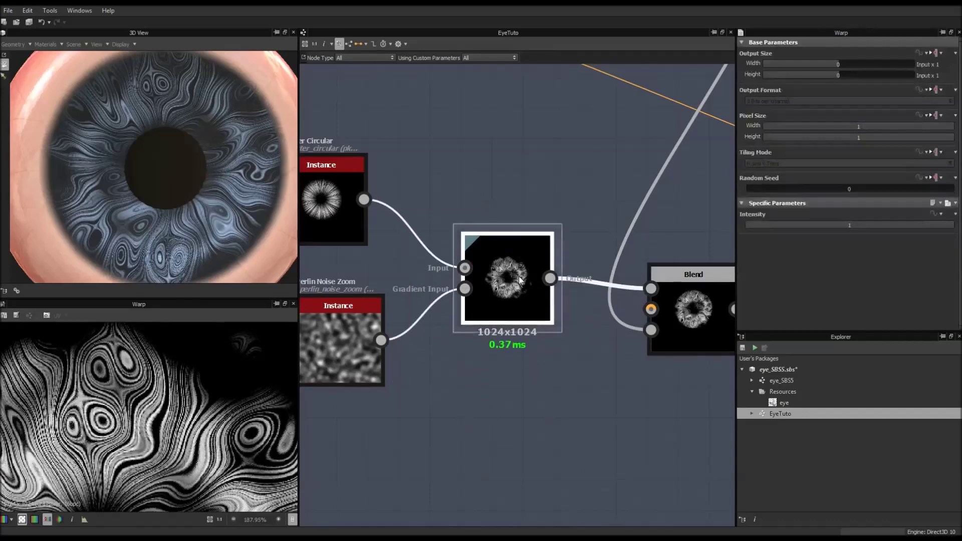
drag(921, 225, 772, 233)
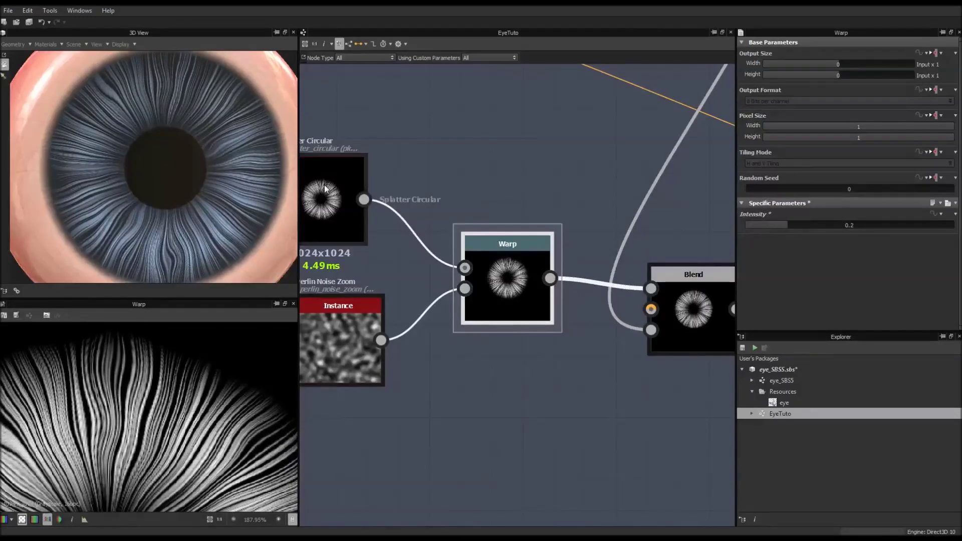
Set the Splatter Circular's Rotation Random to 0.04 and the Warp's Intensity to 0.18.
click(330, 206)
scroll(771, 264, down, 7)
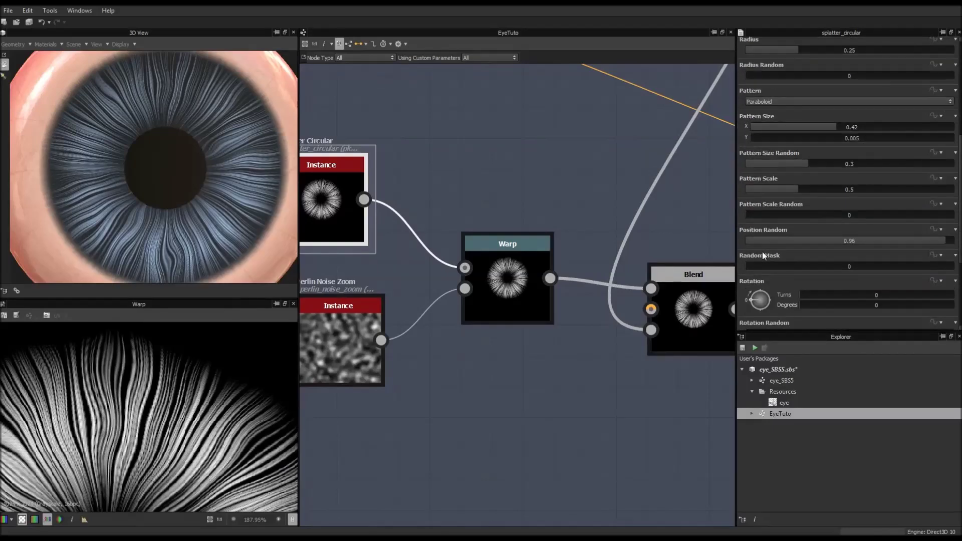
scroll(761, 241, down, 3)
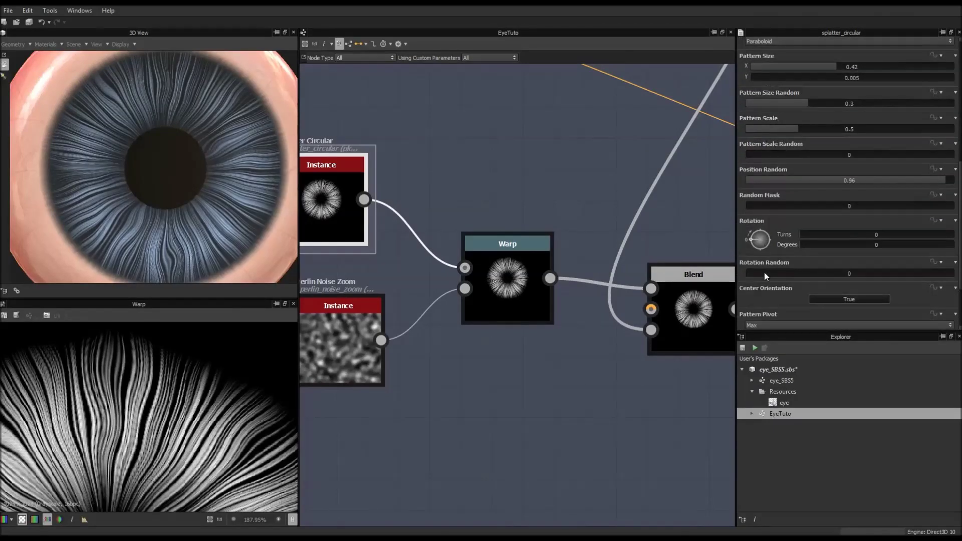
drag(750, 242, 757, 242)
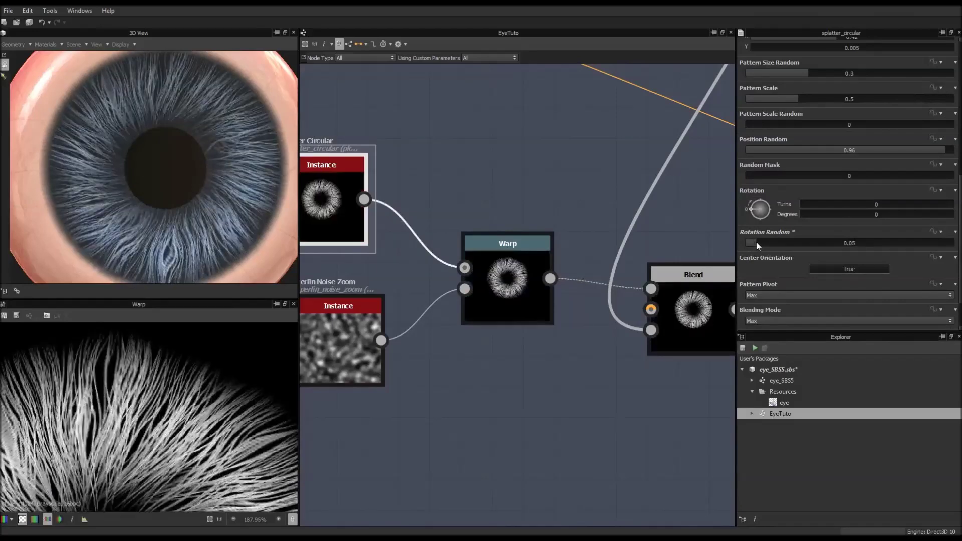
drag(757, 242, 753, 242)
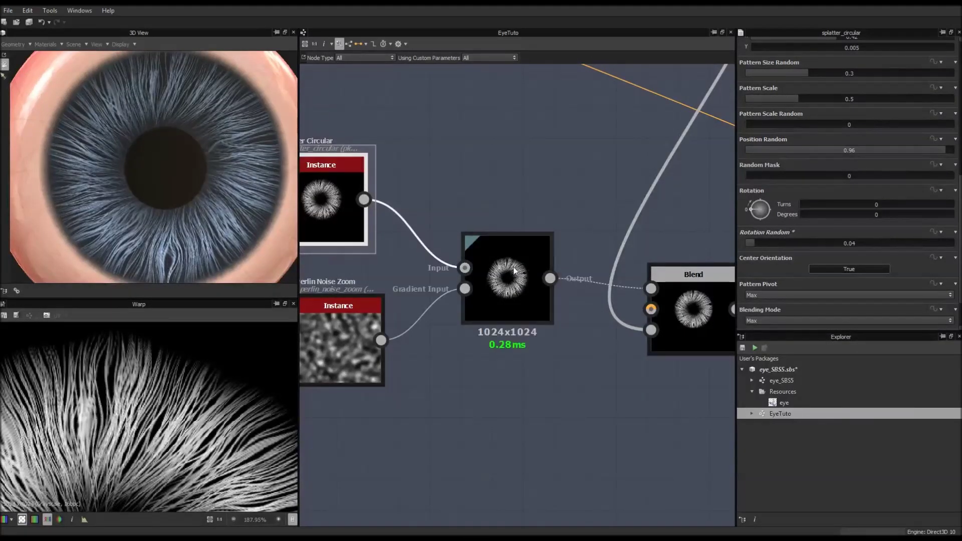
click(506, 281)
drag(786, 221, 783, 224)
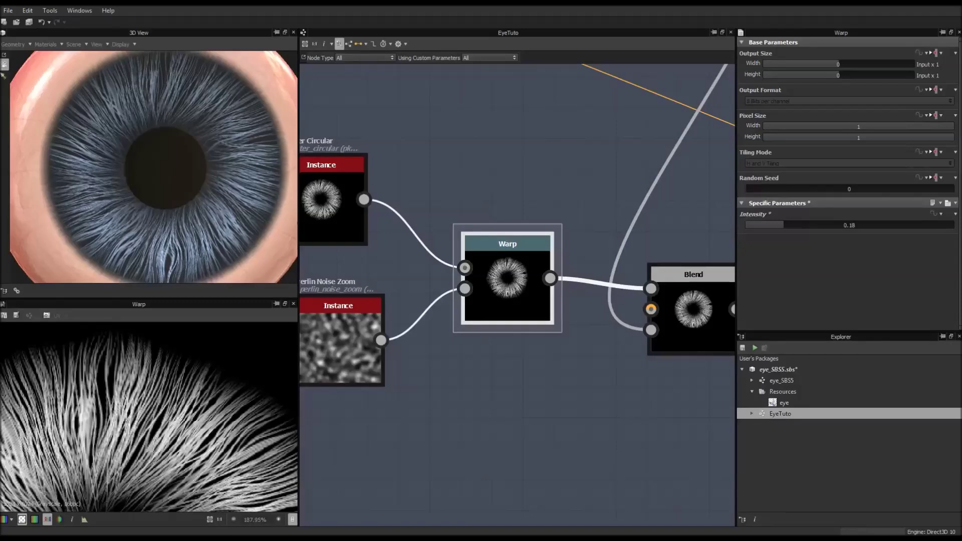
Preview the Perlin Noise Zoom that drives the Warp and set its Disorder to 52.66.
double_click(326, 351)
scroll(580, 344, down, 3)
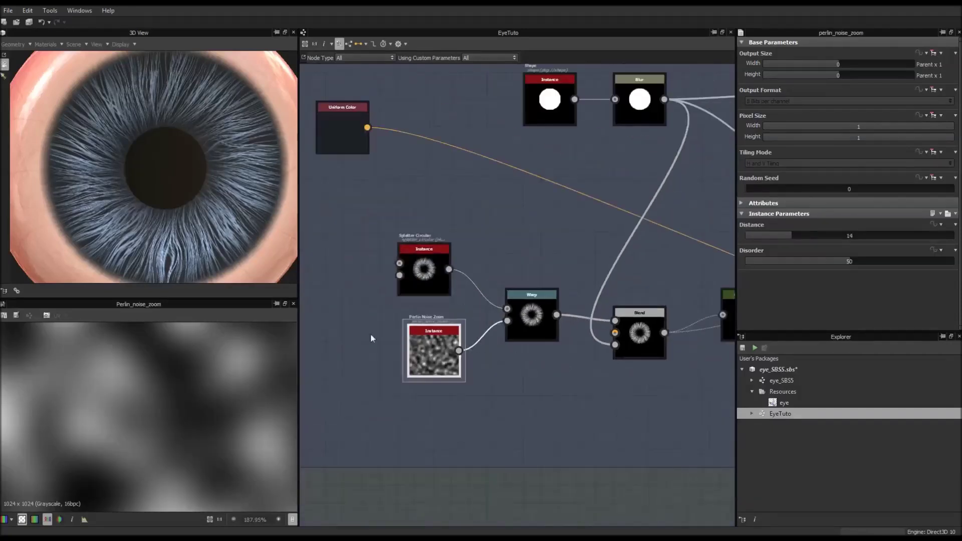
scroll(175, 208, down, 5)
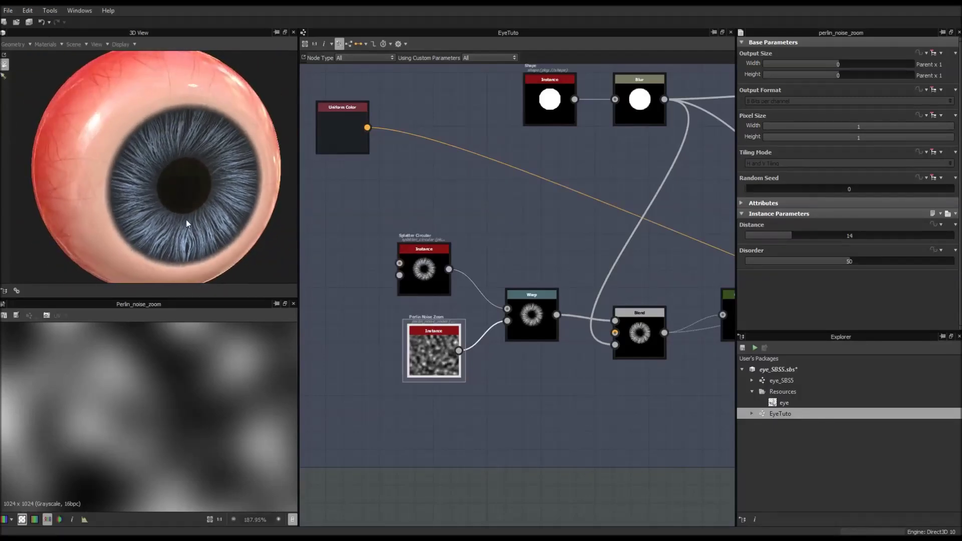
mouse_move(791, 231)
mouse_down()
mouse_move(817, 233)
mouse_move(789, 235)
mouse_up()
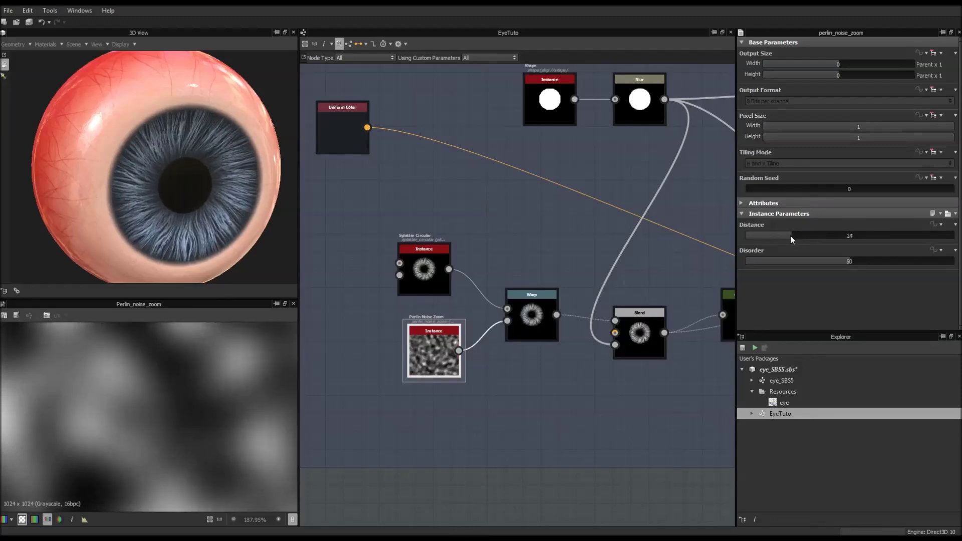
mouse_move(843, 264)
mouse_down()
mouse_move(744, 259)
mouse_move(882, 261)
mouse_move(855, 264)
mouse_up()
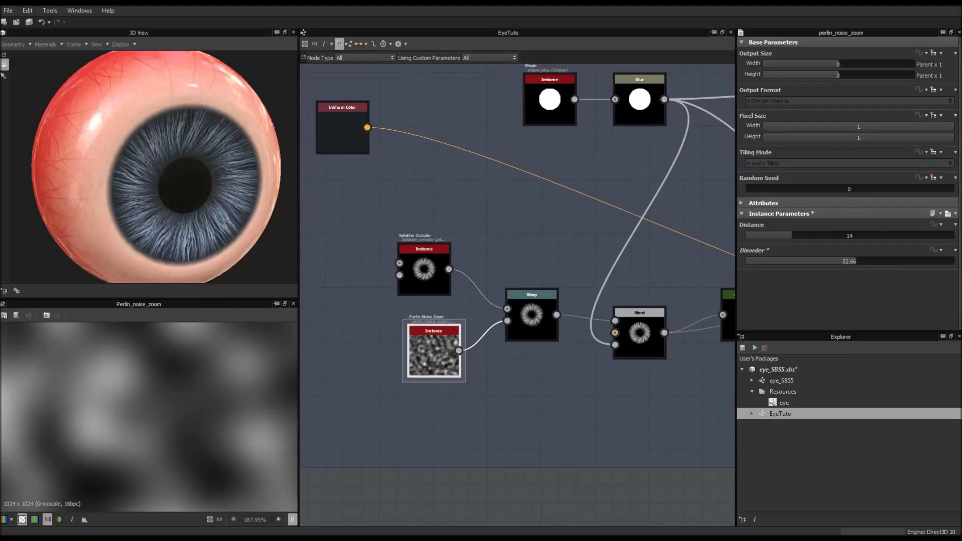
Examine the eye model's cornea and iris from the side and front, comparing them with the eye anatomy diagram in the web browser.
drag(153, 185, 208, 167)
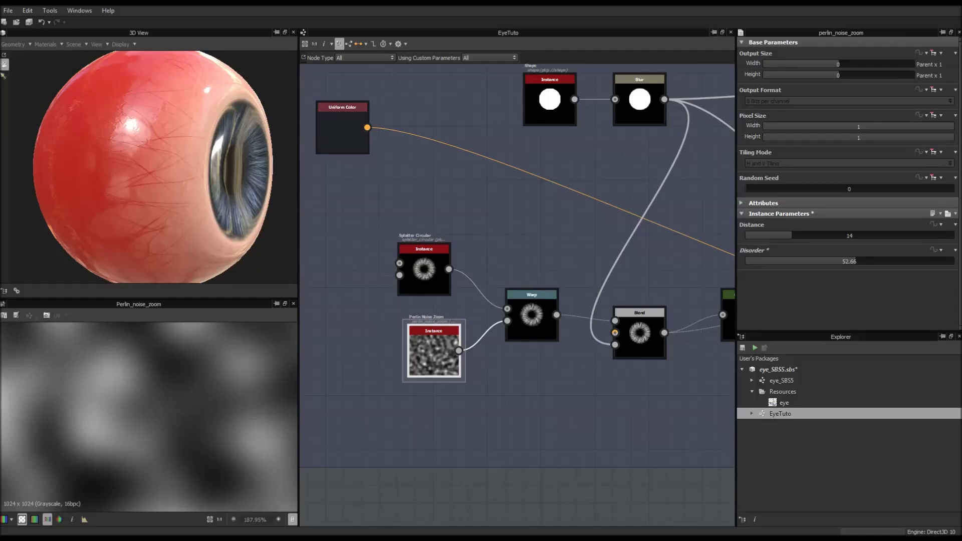
key(alt+Tab)
drag(501, 58, 654, 39)
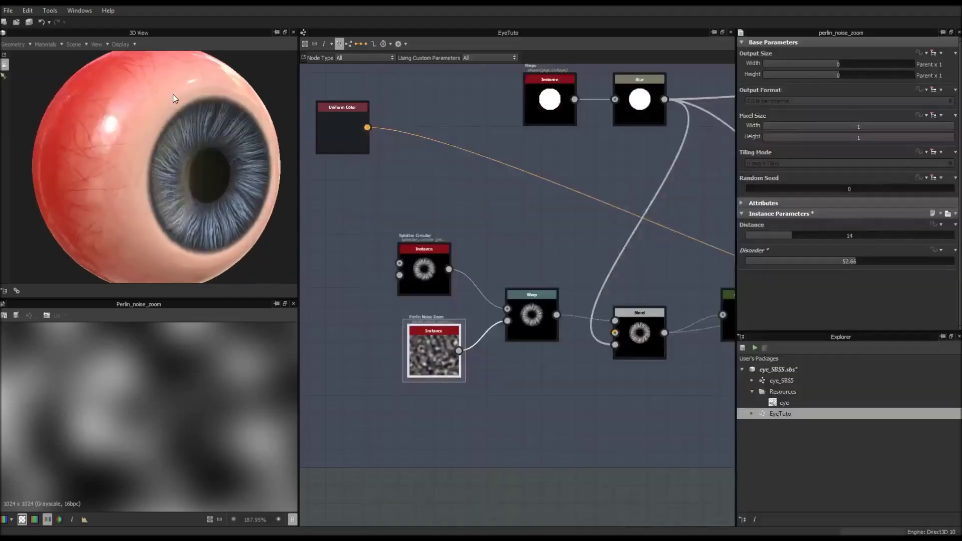
mouse_move(173, 95)
mouse_down()
mouse_move(149, 90)
mouse_move(122, 121)
mouse_move(139, 120)
mouse_move(125, 142)
mouse_move(145, 120)
mouse_move(187, 122)
mouse_move(163, 131)
mouse_move(172, 113)
mouse_up()
scroll(187, 122, down, 2)
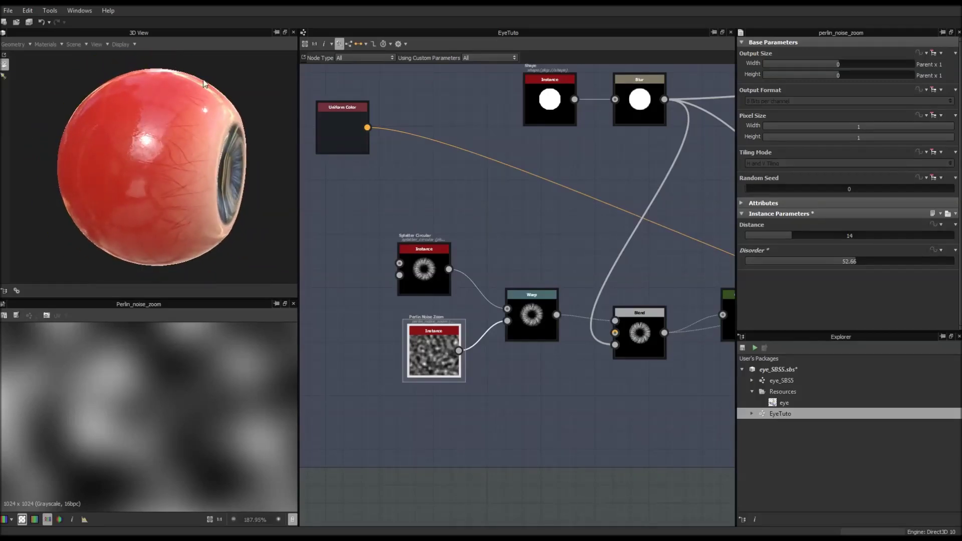
drag(188, 117, 146, 101)
mouse_move(151, 156)
mouse_down()
mouse_move(161, 150)
mouse_move(157, 169)
mouse_up()
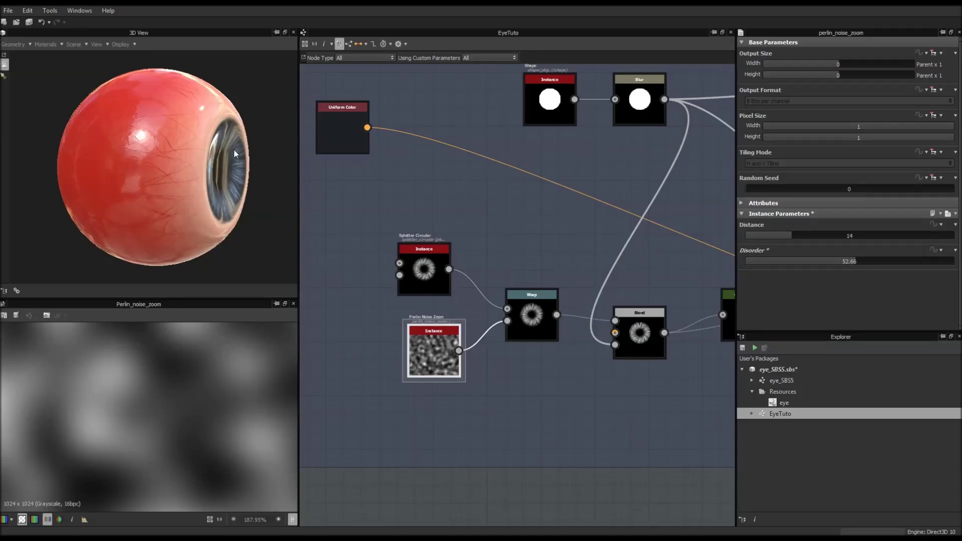
drag(199, 259, 149, 169)
scroll(146, 175, up, 3)
scroll(195, 174, down, 2)
scroll(154, 172, up, 2)
scroll(152, 161, up, 2)
scroll(146, 169, down, 2)
Switch the Uniform Color feeding the Roughness output to Grayscale, try a lightness of 47 and undo that value.
middle_drag(591, 180, 450, 178)
scroll(450, 177, down, 4)
middle_drag(638, 191, 435, 307)
scroll(545, 217, up, 4)
middle_drag(716, 223, 332, 215)
scroll(332, 215, down, 3)
middle_drag(638, 209, 503, 284)
scroll(521, 274, up, 5)
scroll(521, 274, down, 1)
click(383, 266)
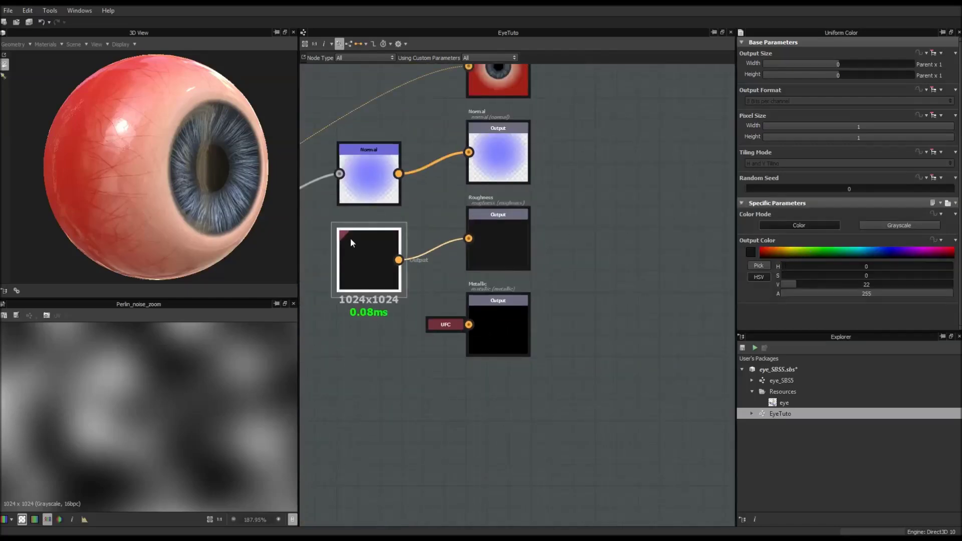
middle_drag(350, 238, 385, 239)
click(886, 224)
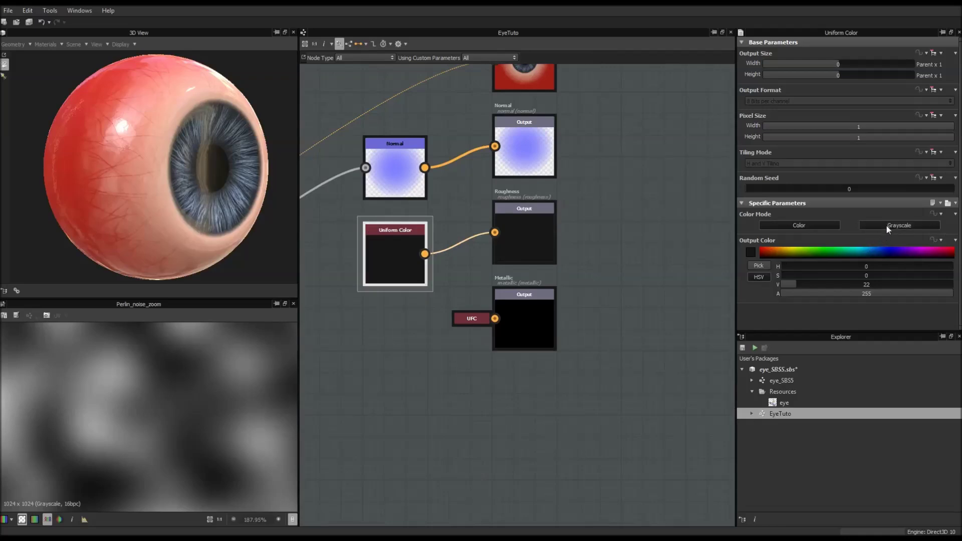
mouse_move(792, 253)
mouse_down()
mouse_move(850, 256)
mouse_move(794, 254)
mouse_up()
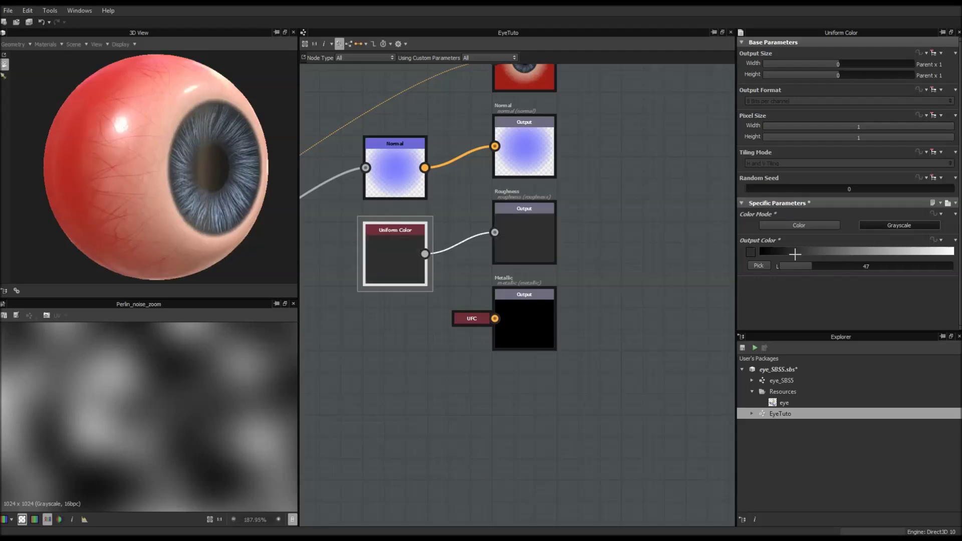
key(ctrl+z)
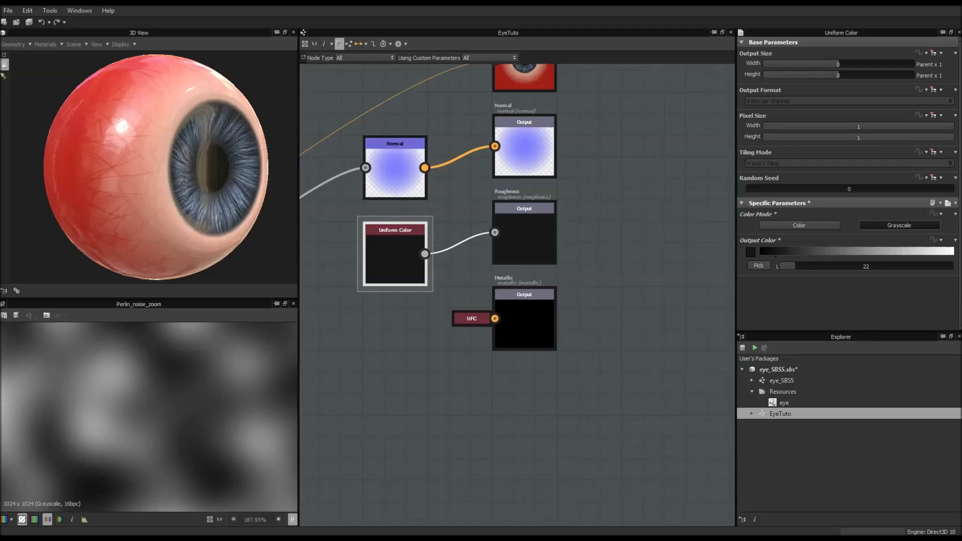
Preview the EyeTuto graph's Basecolor output and examine the iris on the eye model from several angles.
click(782, 412)
scroll(142, 426, down, 5)
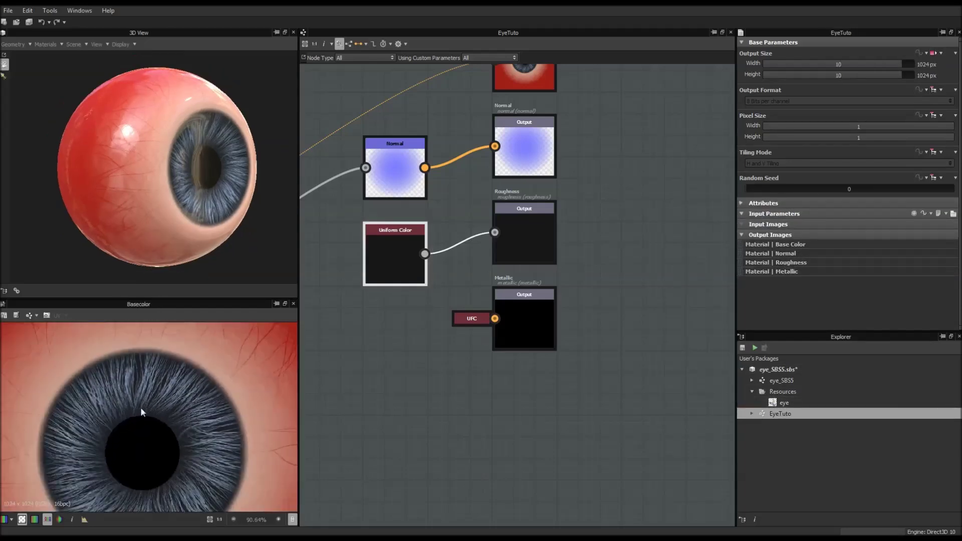
drag(149, 154, 156, 151)
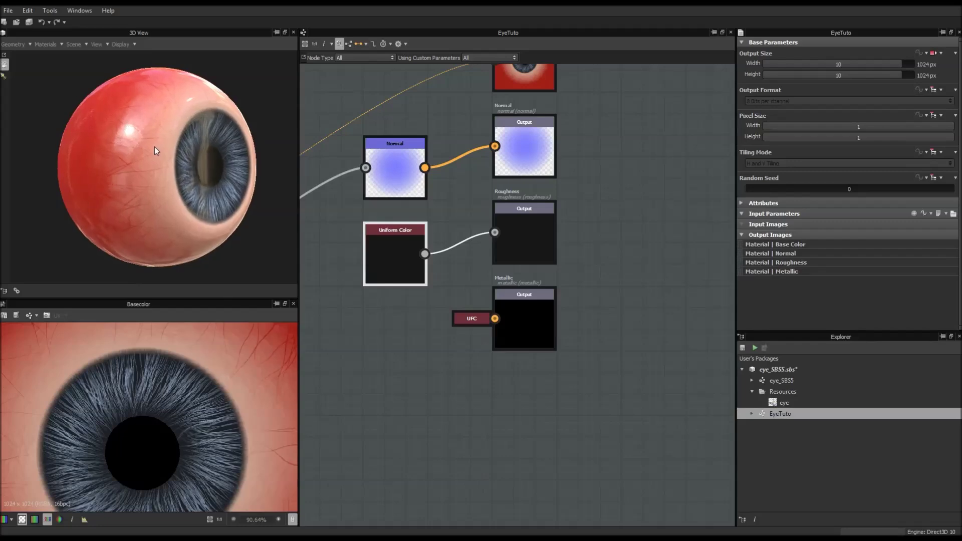
drag(287, 176, 163, 176)
scroll(164, 176, up, 3)
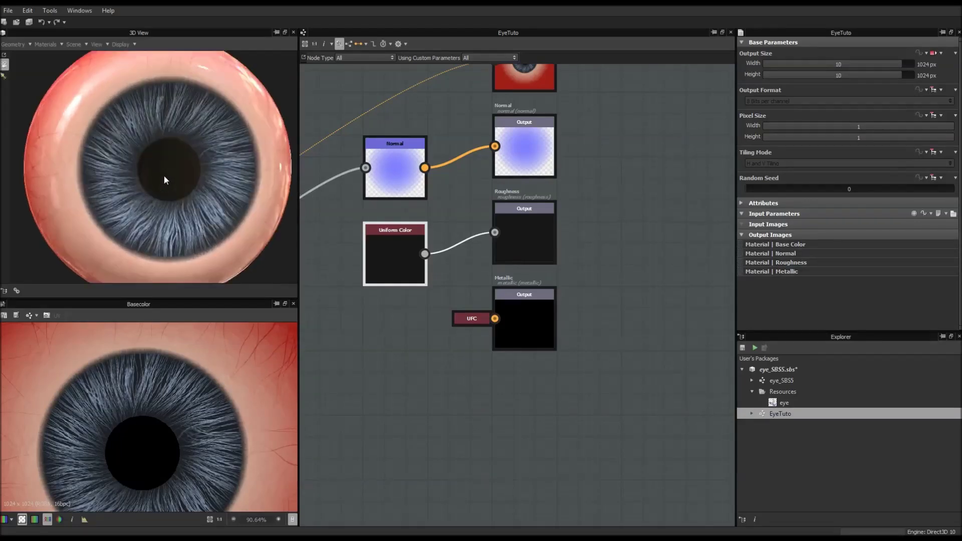
scroll(164, 176, down, 2)
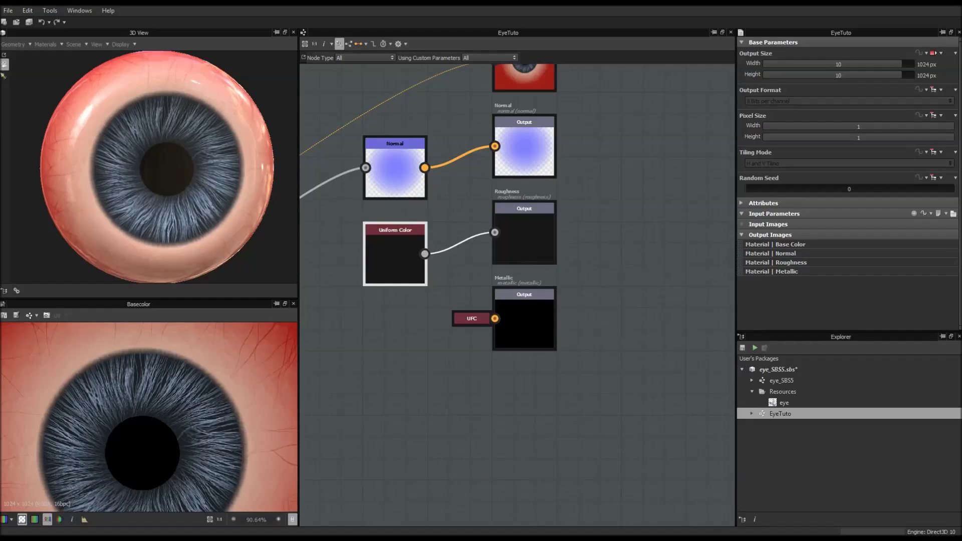
drag(100, 158, 131, 164)
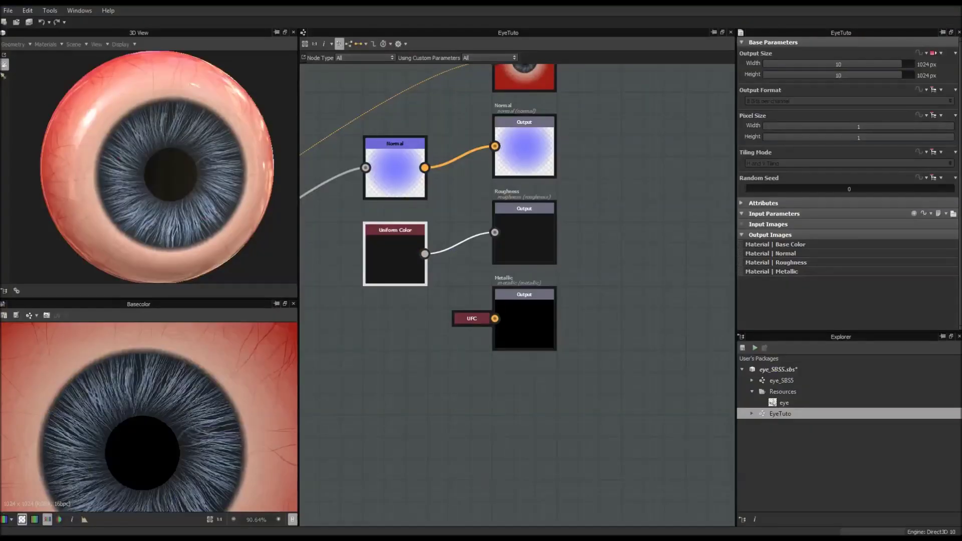
Switch to the browser, close the eye anatomy diagram and examine the iris photos on the extreme close-ups of human eyes page.
key(alt+Tab)
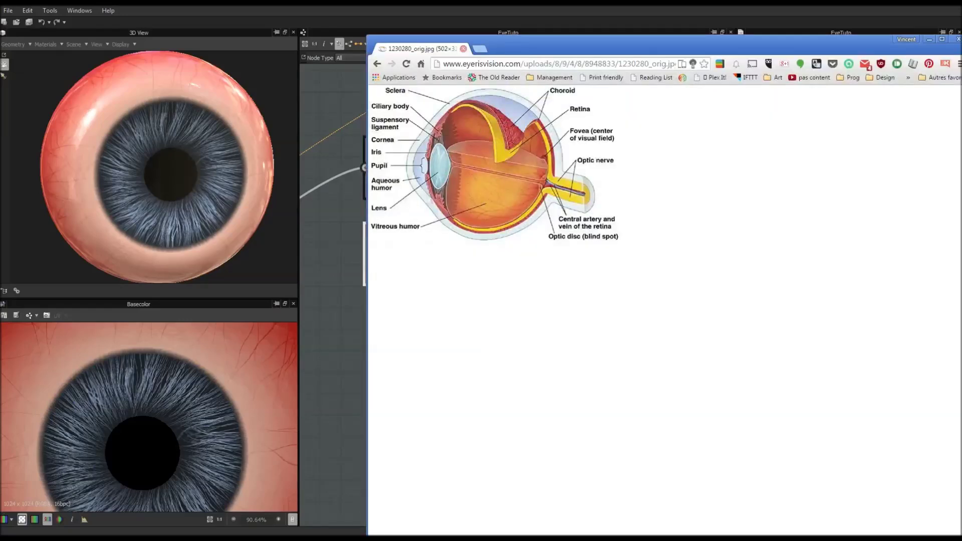
click(463, 49)
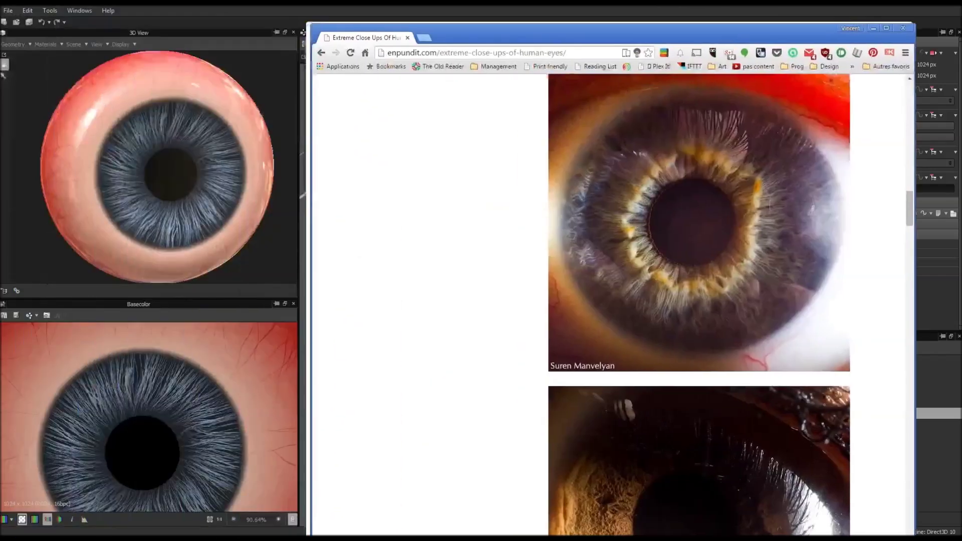
scroll(616, 275, down, 1)
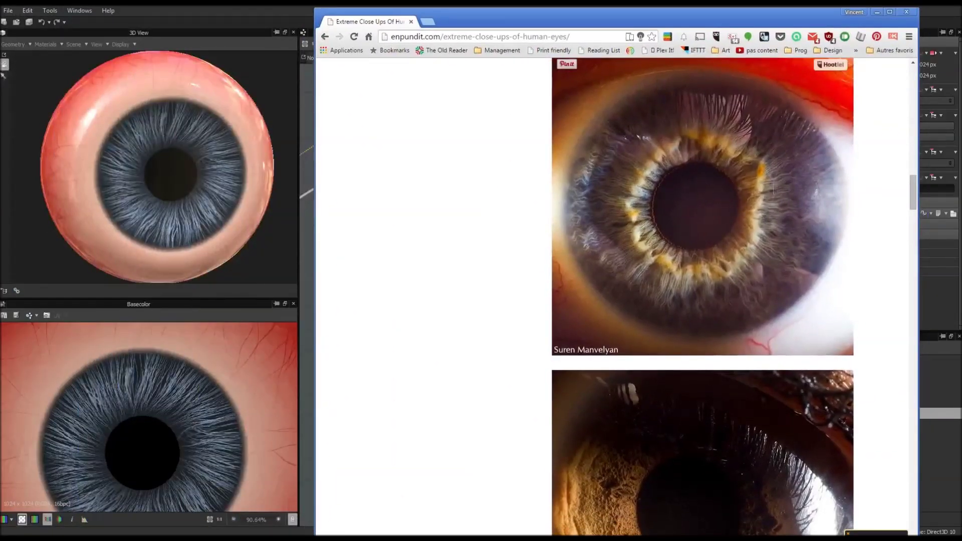
scroll(701, 295, down, 9)
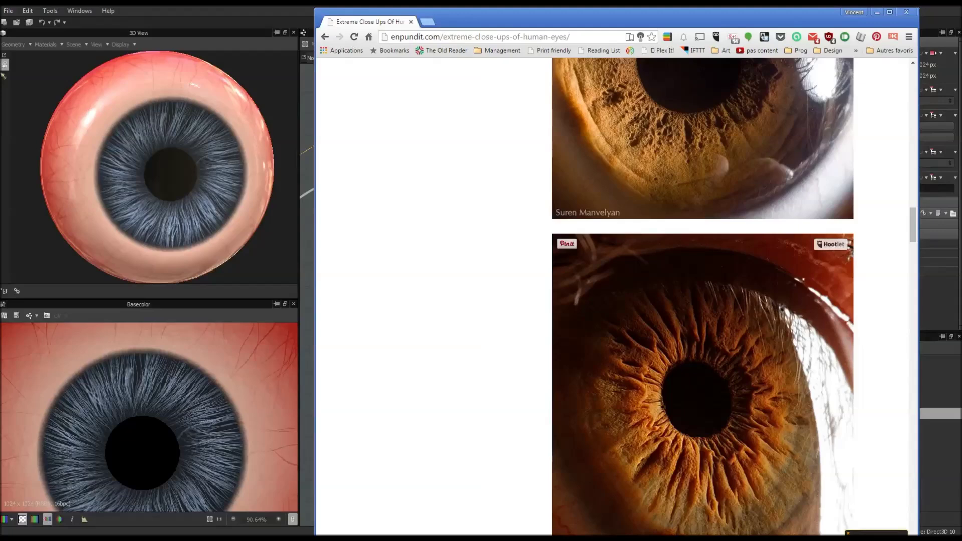
scroll(702, 296, up, 10)
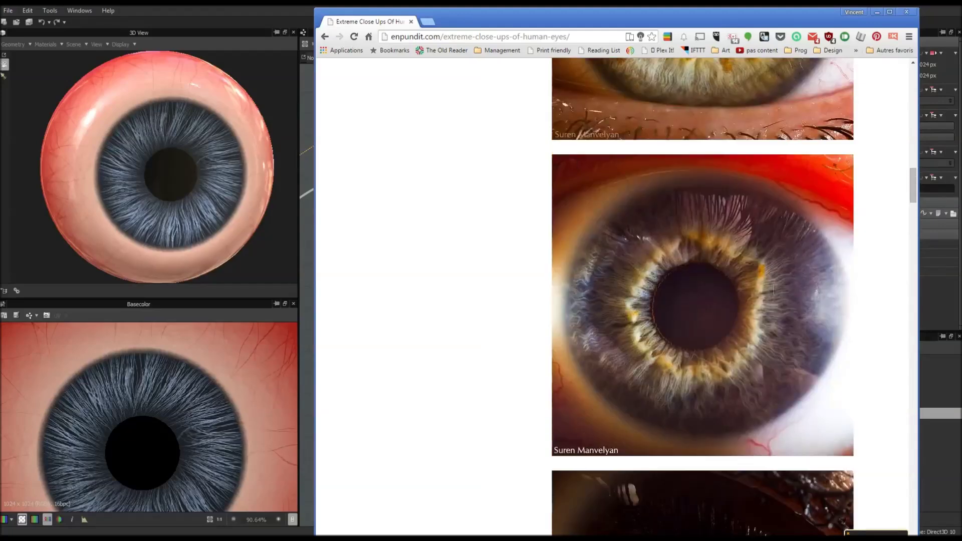
scroll(701, 295, down, 6)
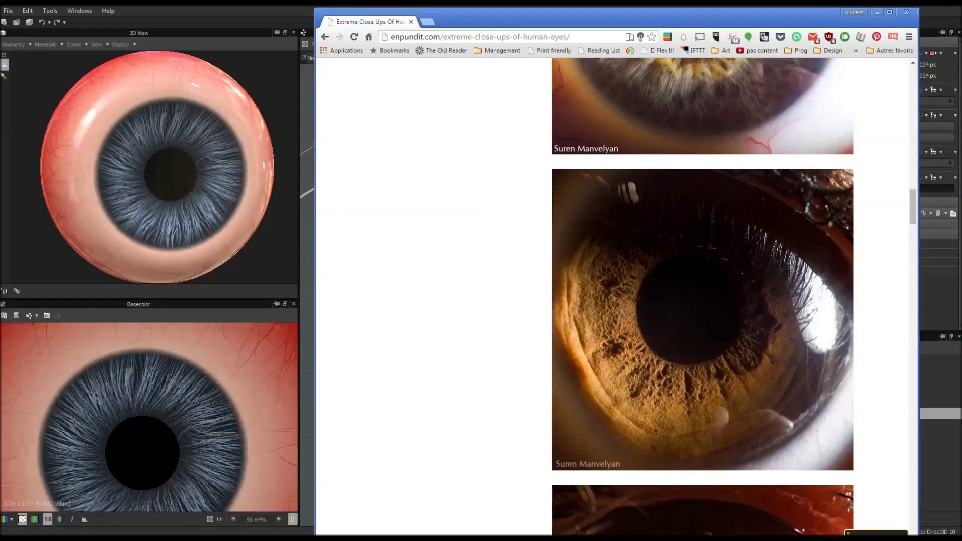
drag(626, 12, 0, 26)
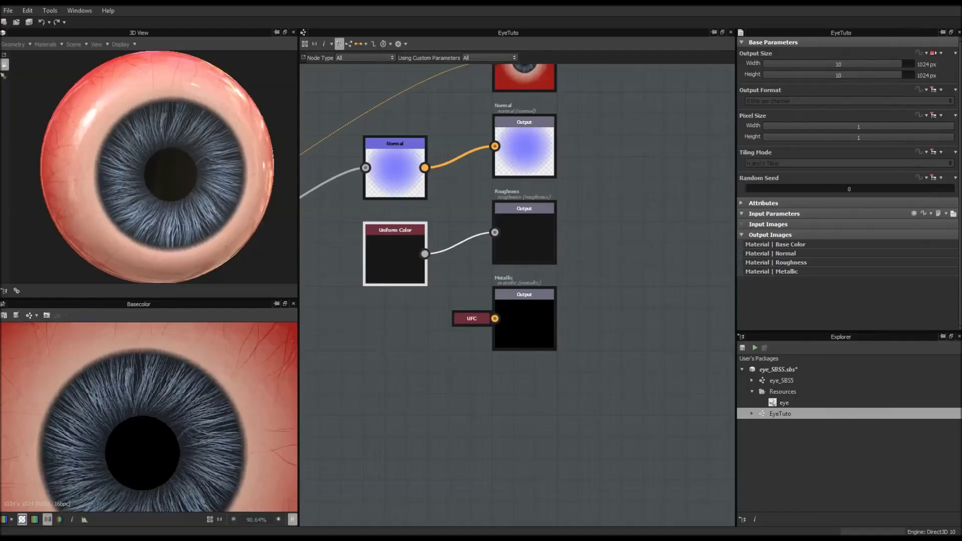